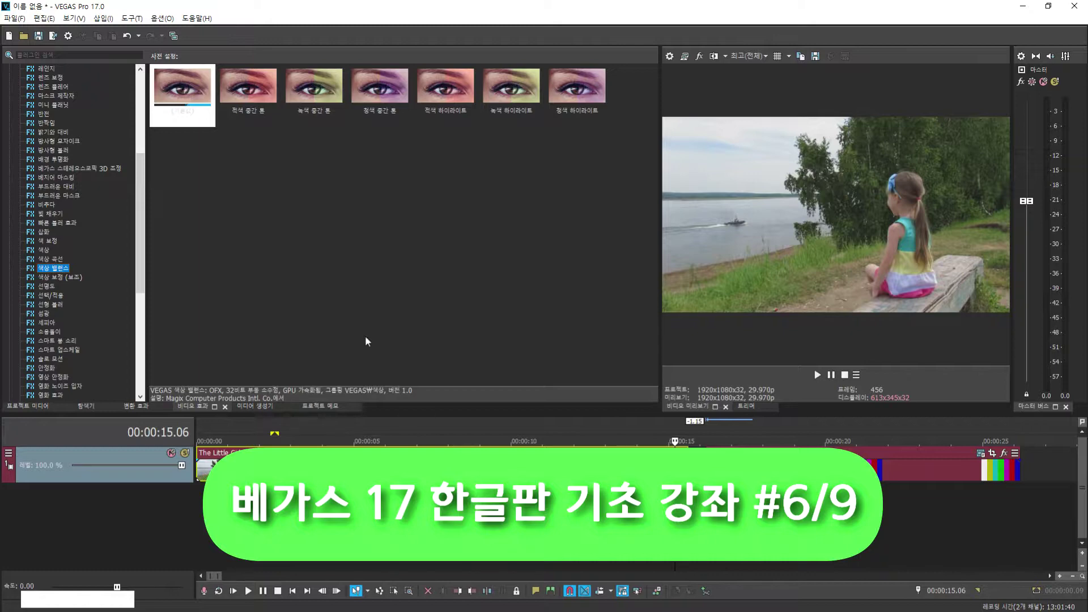
Show the video scopes (비디오 범위) window and dock it between the video effects presets and the video preview.
{"action": "left_click_drag", "start_coordinate": [141, 258], "coordinate": [142, 179]}
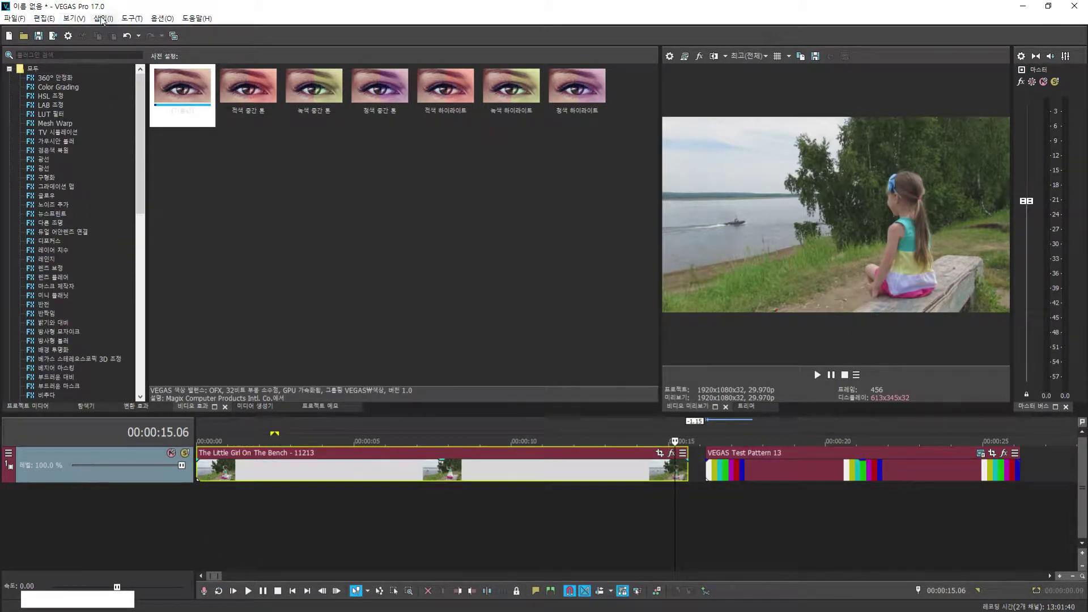
{"action": "left_click", "coordinate": [72, 18]}
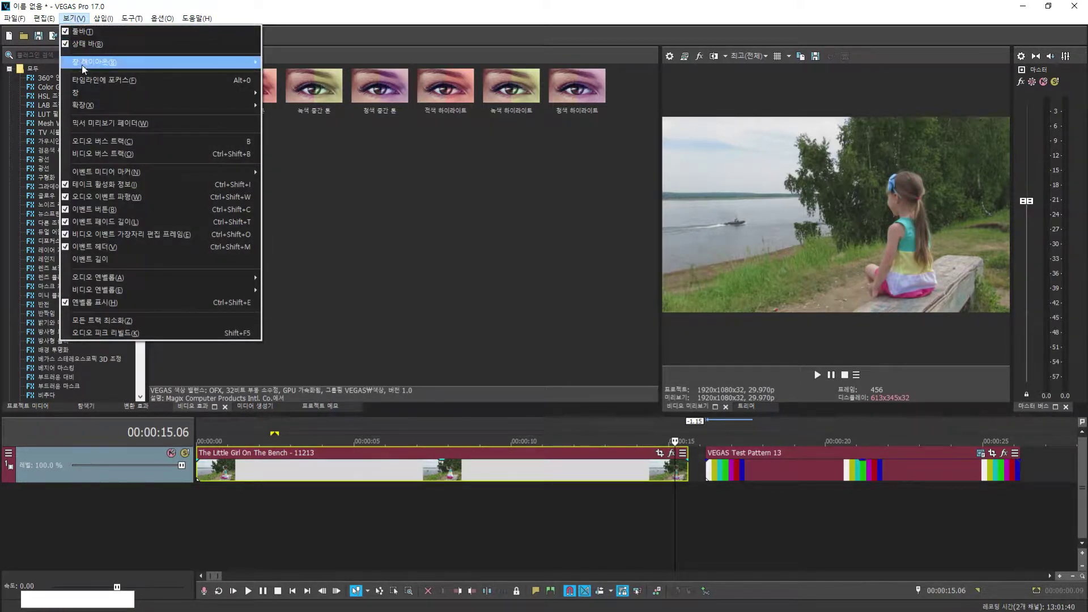
{"action": "mouse_move", "coordinate": [87, 98]}
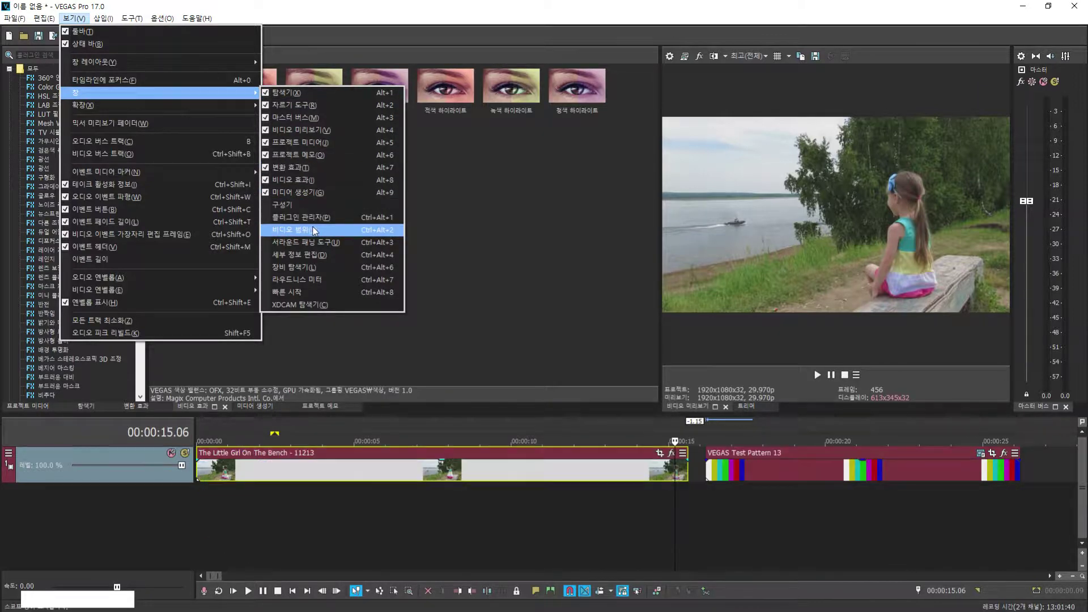
{"action": "left_click", "coordinate": [313, 230]}
{"action": "left_click_drag", "start_coordinate": [361, 181], "coordinate": [473, 58]}
{"action": "left_click_drag", "start_coordinate": [426, 175], "coordinate": [385, 179]}
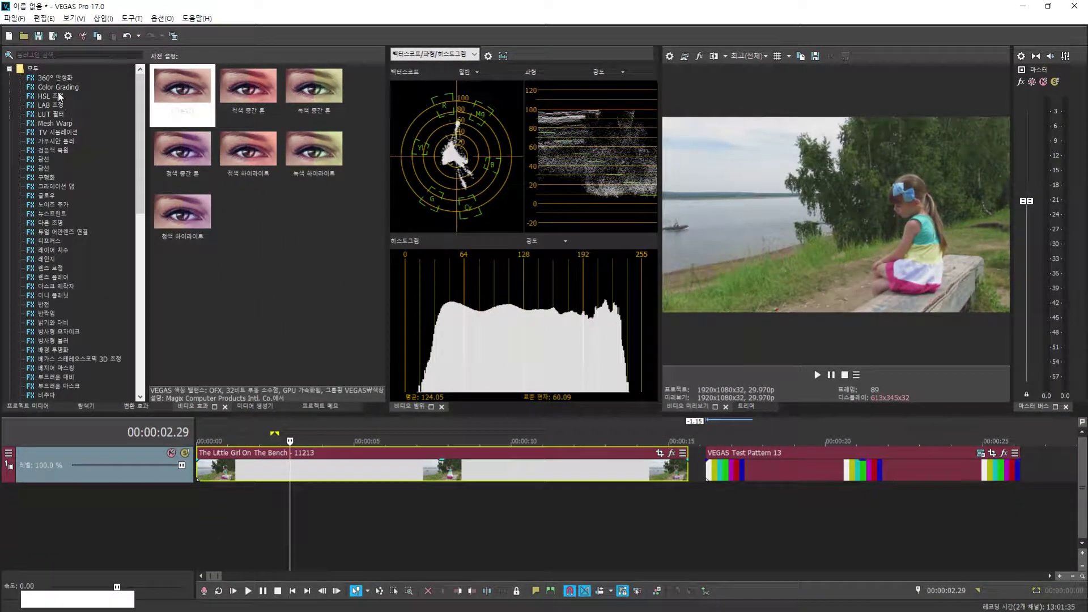
Move the playhead to the timeline start, try the 오토룩 preset Loosing Private Brian on the girl-on-the-bench clip, and remove the effect.
{"action": "left_click_drag", "start_coordinate": [289, 462], "coordinate": [193, 462]}
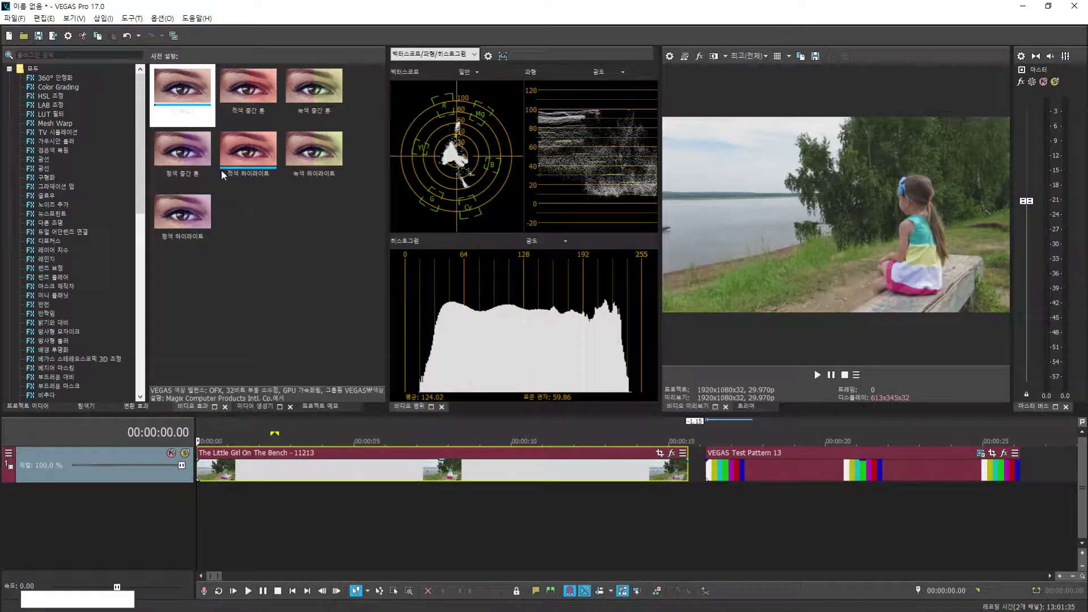
{"action": "left_click_drag", "start_coordinate": [140, 164], "coordinate": [162, 329]}
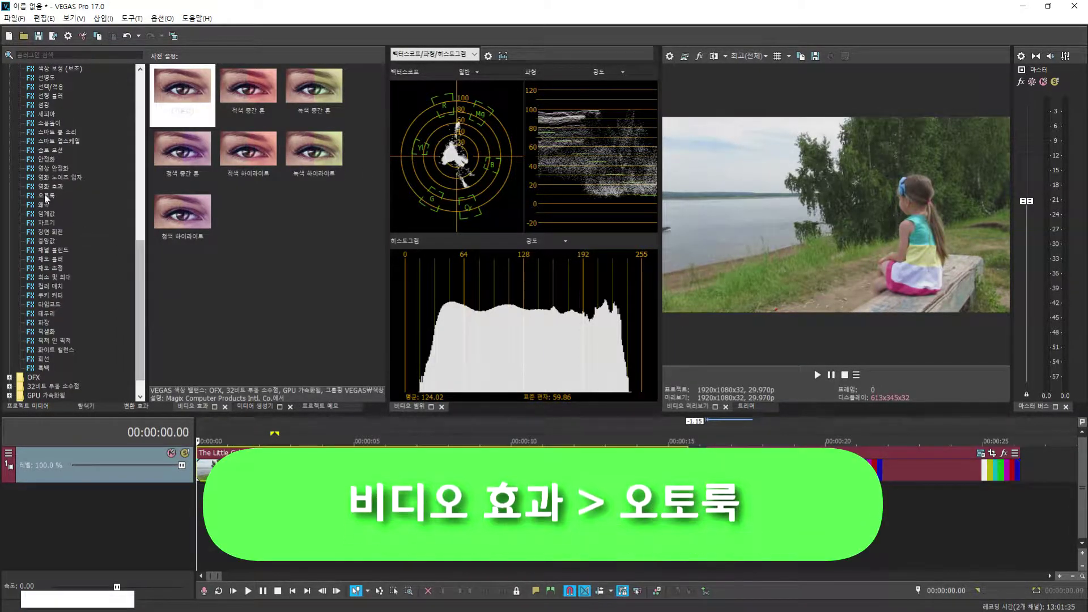
{"action": "left_click", "coordinate": [47, 196]}
{"action": "mouse_move", "coordinate": [380, 134]}
{"action": "left_mouse_down"}
{"action": "mouse_move", "coordinate": [376, 250]}
{"action": "mouse_move", "coordinate": [380, 135]}
{"action": "left_mouse_up"}
{"action": "left_click", "coordinate": [172, 91]}
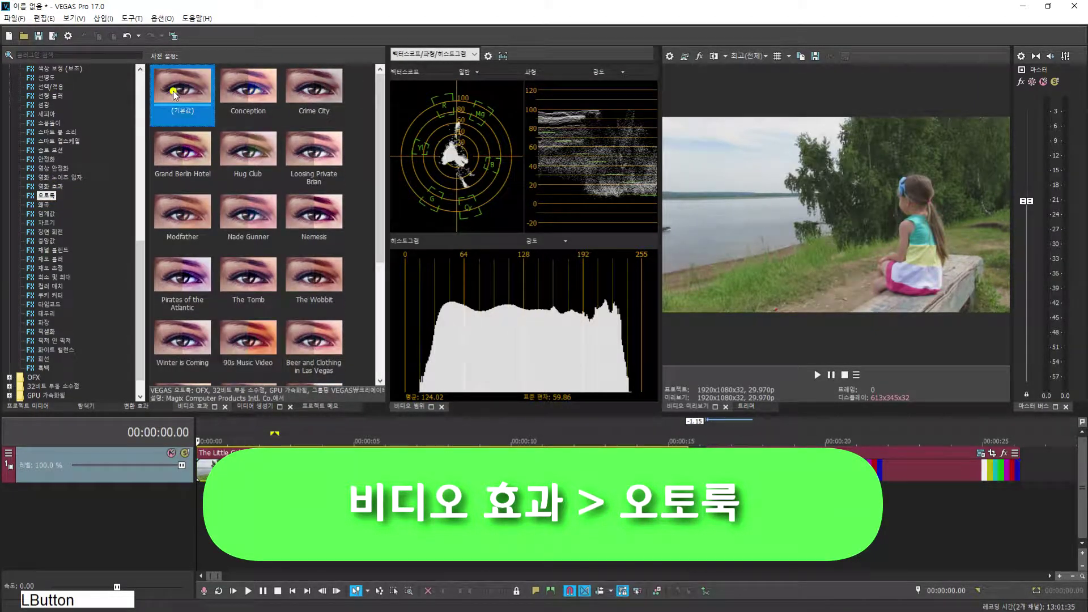
{"action": "left_click", "coordinate": [248, 89]}
{"action": "left_click", "coordinate": [313, 150]}
{"action": "left_click_drag", "start_coordinate": [314, 151], "coordinate": [383, 466]}
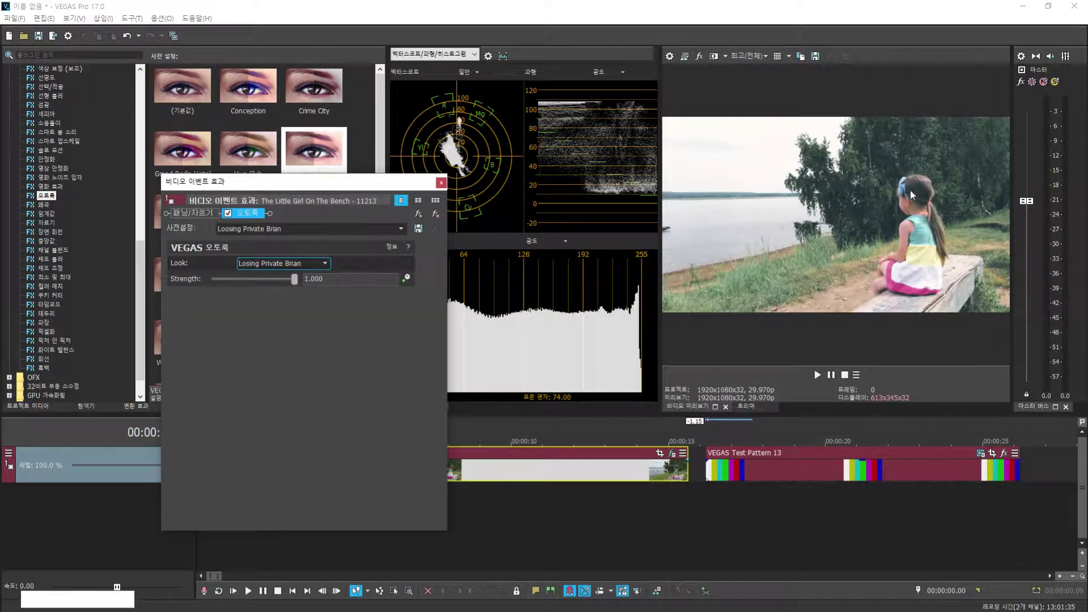
{"action": "left_click", "coordinate": [434, 215]}
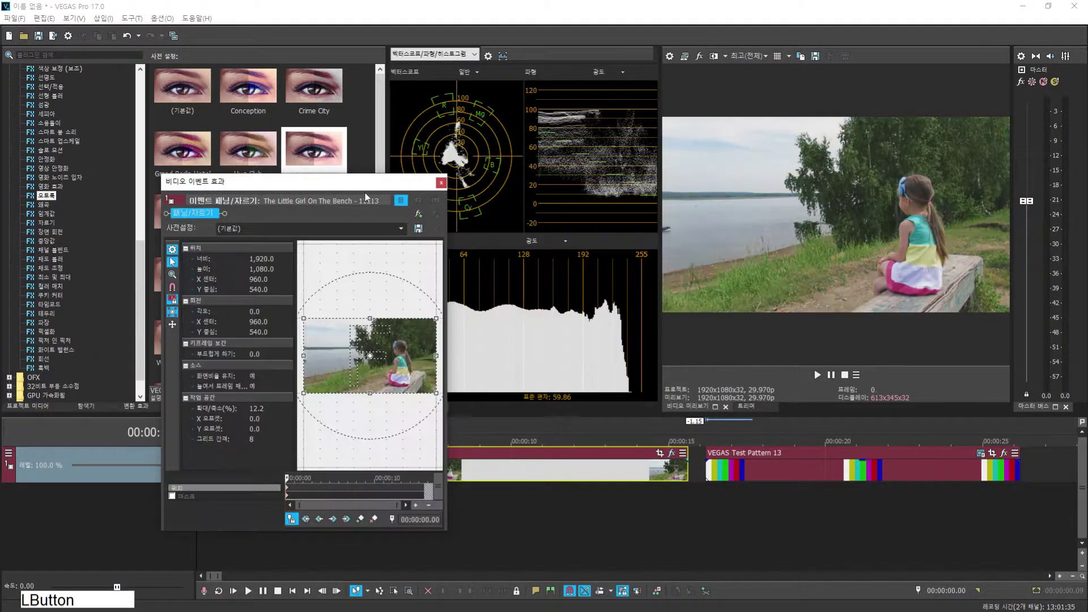
Try the 오토룩 presets Modfather and 90s Music Video on the girl-on-the-bench clip, removing each effect after viewing it.
{"action": "left_click_drag", "start_coordinate": [216, 186], "coordinate": [338, 297]}
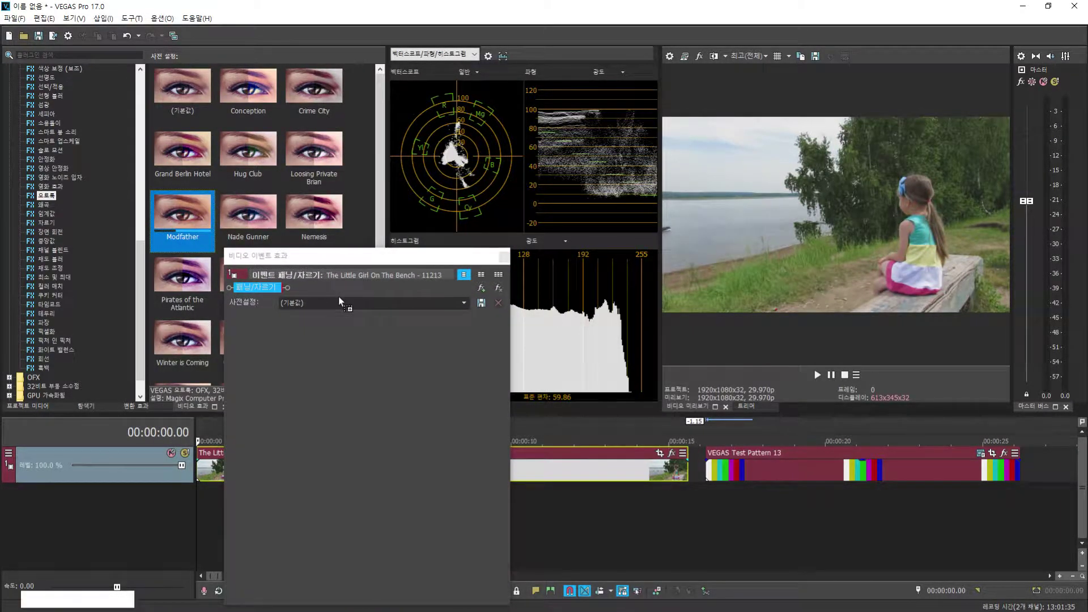
{"action": "left_click", "coordinate": [500, 289]}
{"action": "left_click_drag", "start_coordinate": [380, 97], "coordinate": [395, 267]}
{"action": "left_click_drag", "start_coordinate": [246, 155], "coordinate": [313, 291]}
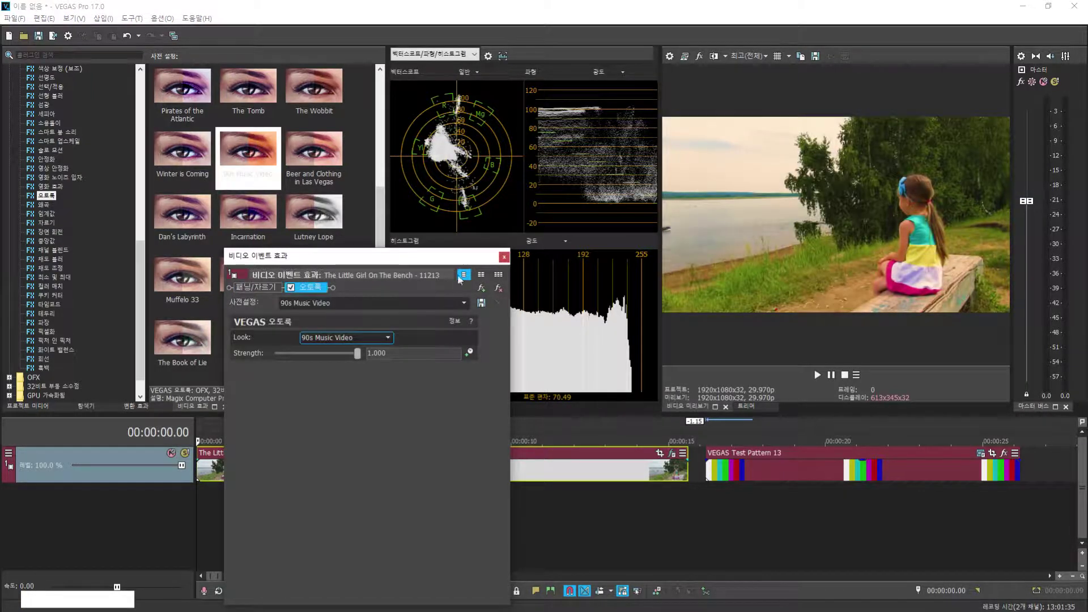
{"action": "left_click", "coordinate": [498, 287]}
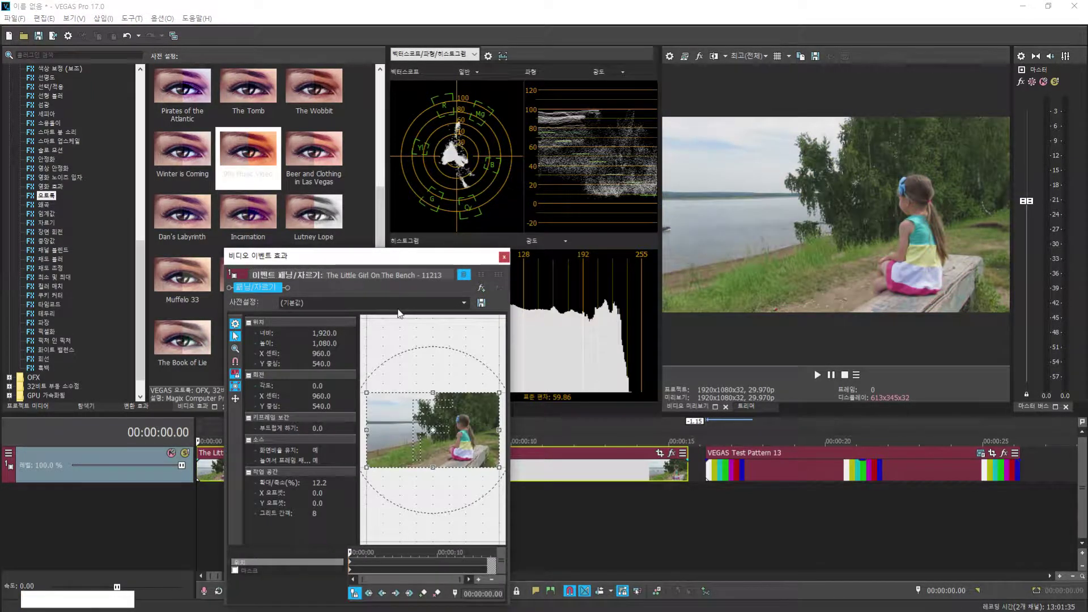
Apply the LUT 필터 effect to the girl-on-the-bench clip and load the hipstagram.3DL file into it.
{"action": "left_click_drag", "start_coordinate": [140, 285], "coordinate": [138, 101]}
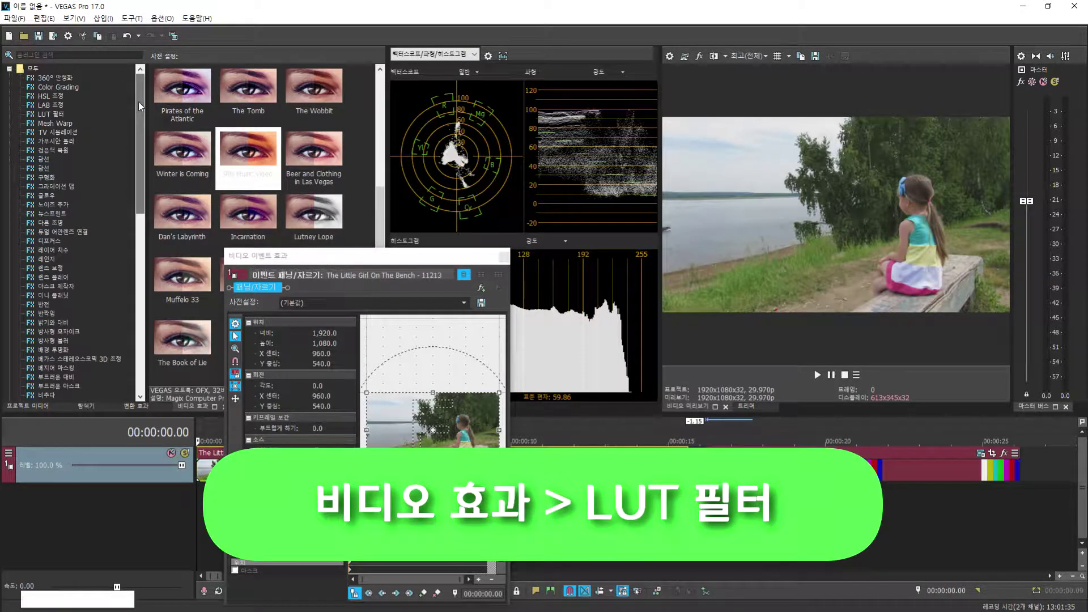
{"action": "left_click", "coordinate": [48, 115]}
{"action": "left_click_drag", "start_coordinate": [173, 101], "coordinate": [301, 291]}
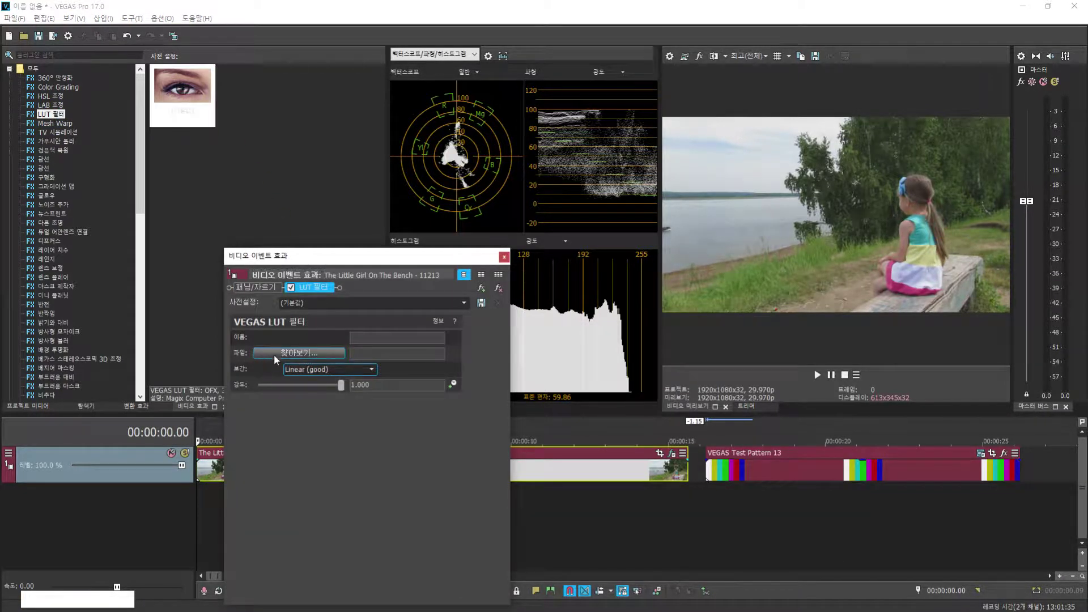
{"action": "left_click", "coordinate": [301, 353]}
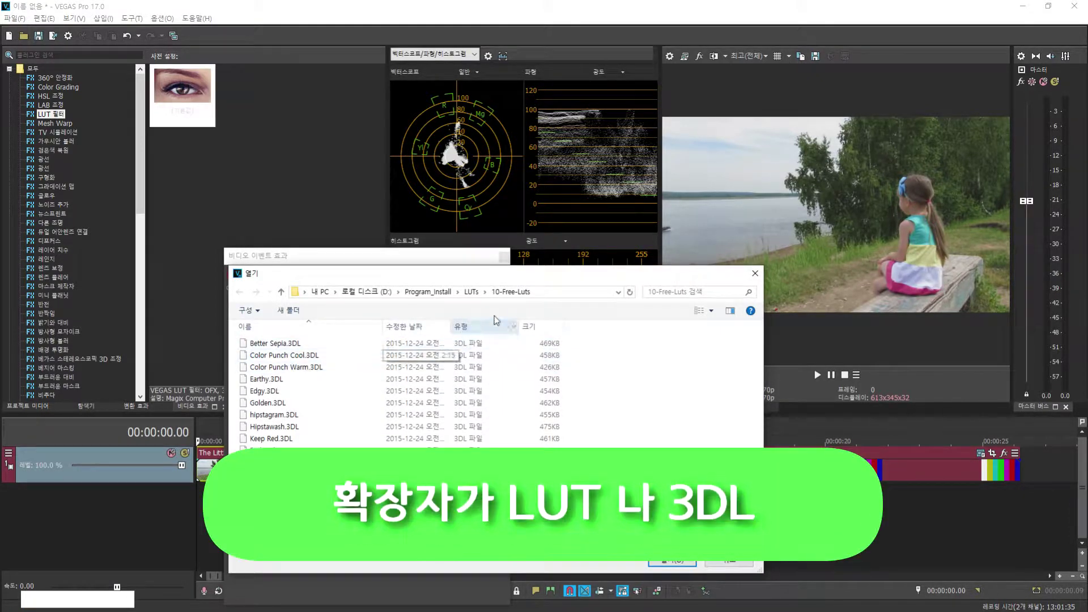
{"action": "double_click", "coordinate": [268, 412]}
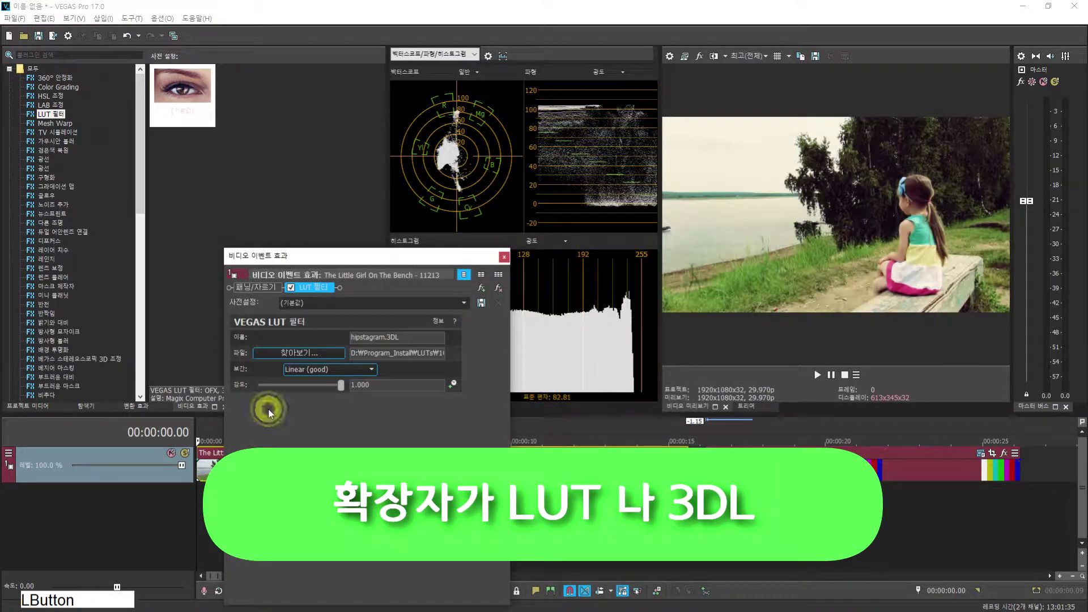
Load Red Pink.3DL into the clip's LUT filter to try its look, and remove the filter.
{"action": "left_click", "coordinate": [306, 353]}
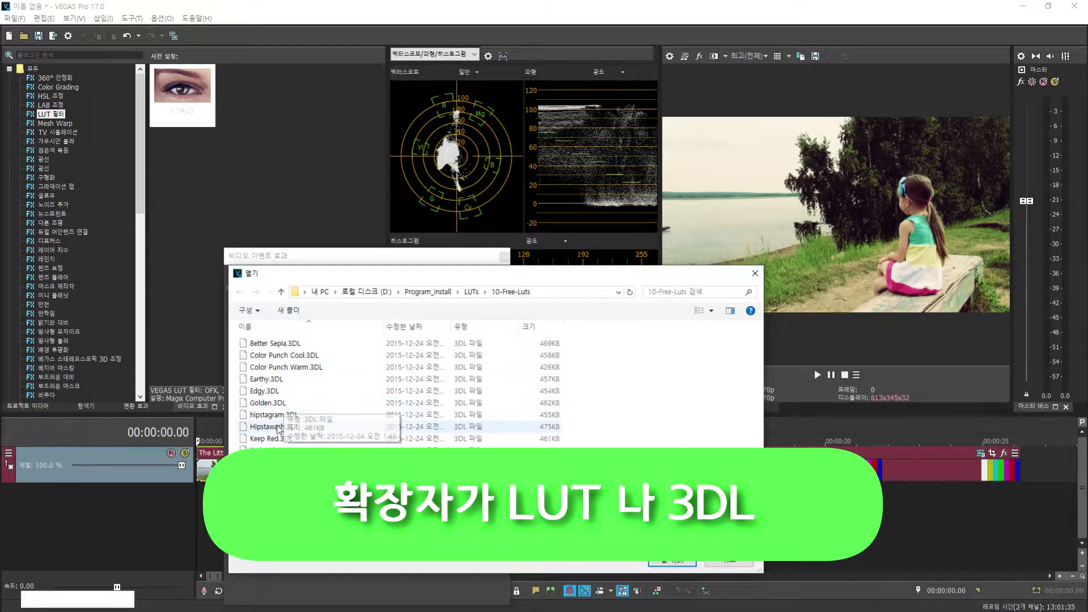
{"action": "double_click", "coordinate": [267, 450]}
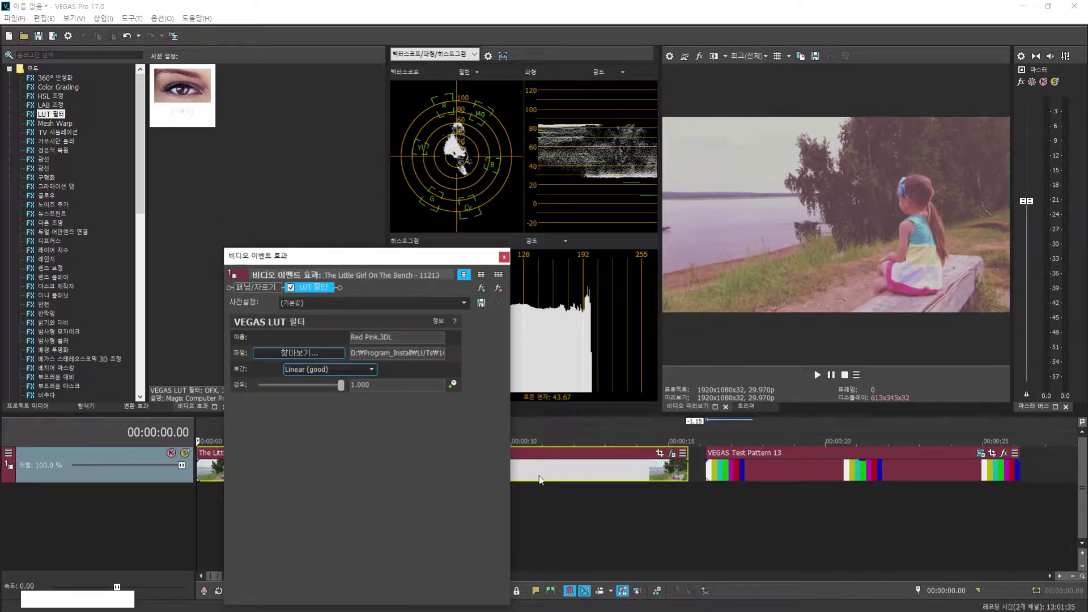
{"action": "left_click", "coordinate": [503, 292]}
{"action": "left_click", "coordinate": [502, 290]}
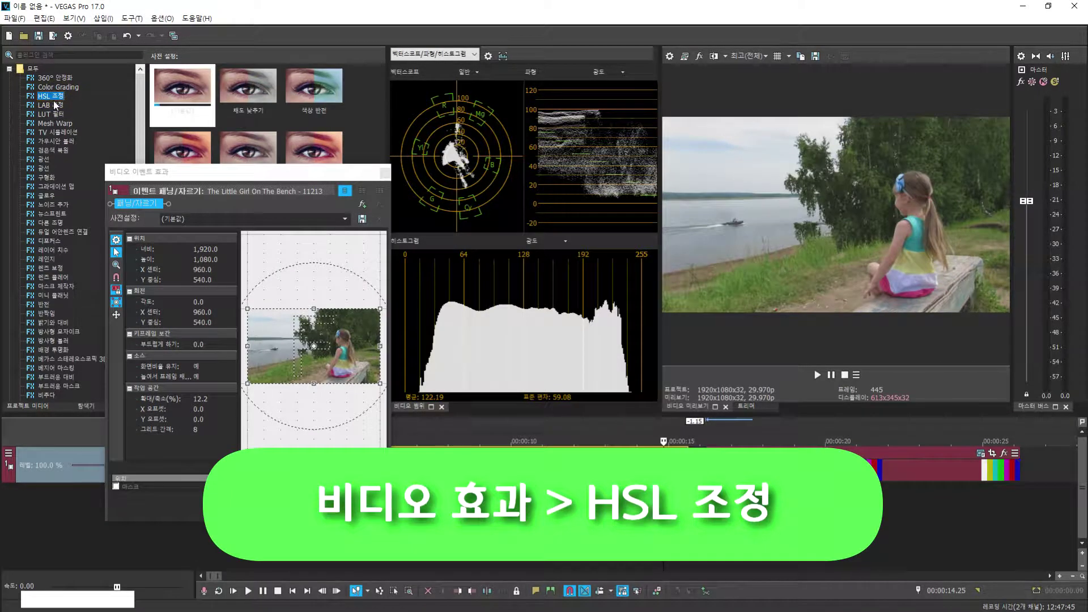
Add the HSL 조정 effect to the girl-on-the-bench clip, try a hue shift of about 0.966, and reset the hue to 0.000.
{"action": "left_click_drag", "start_coordinate": [54, 97], "coordinate": [187, 201]}
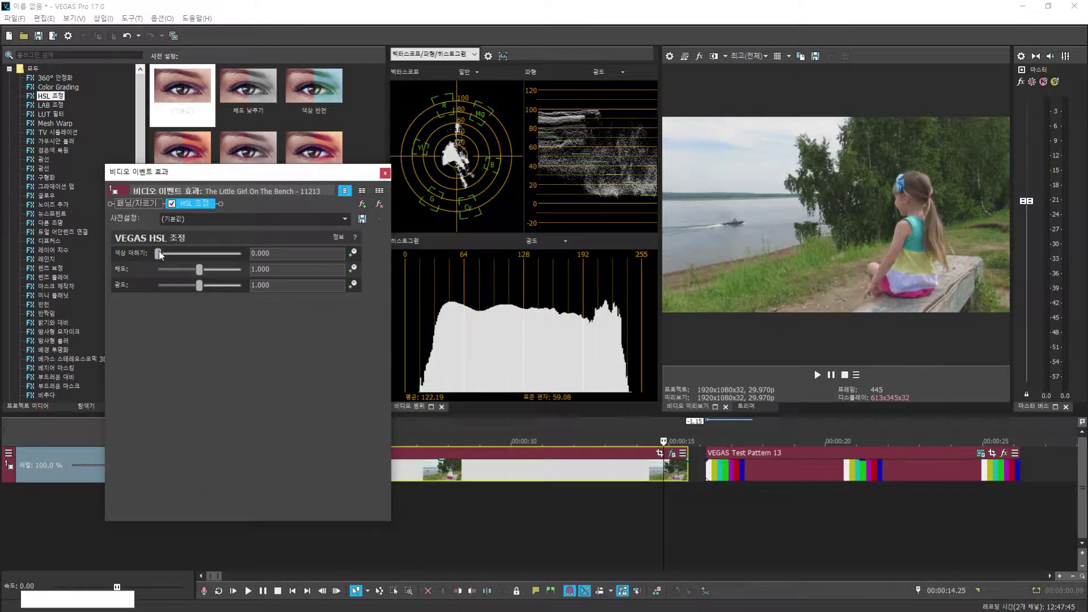
{"action": "left_click_drag", "start_coordinate": [159, 259], "coordinate": [238, 266]}
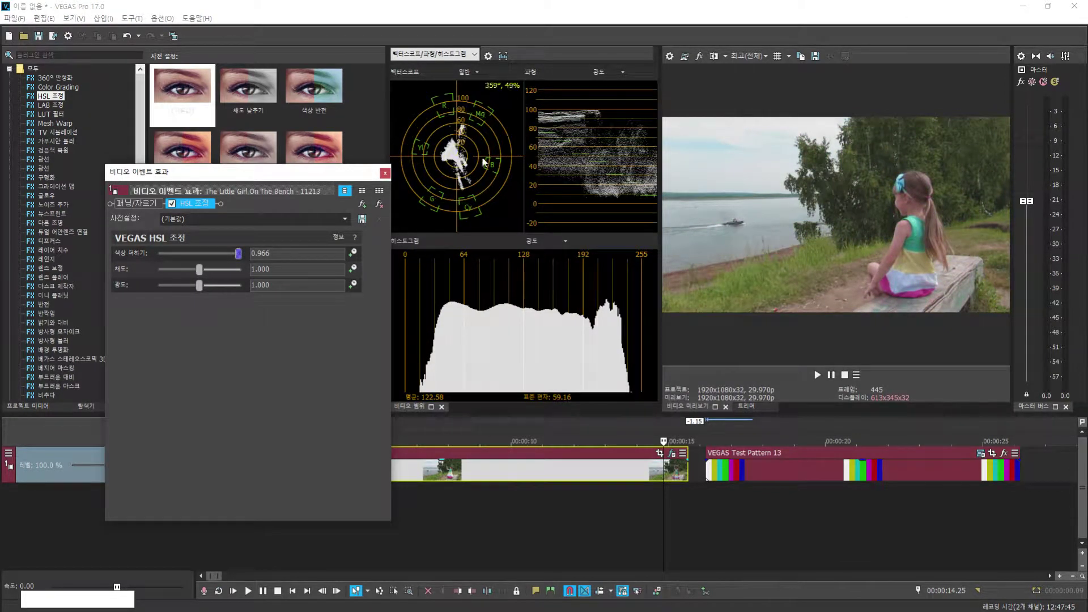
{"action": "mouse_move", "coordinate": [237, 259]}
{"action": "left_mouse_down"}
{"action": "mouse_move", "coordinate": [165, 257]}
{"action": "mouse_move", "coordinate": [231, 271]}
{"action": "left_mouse_up"}
{"action": "double_click", "coordinate": [180, 256]}
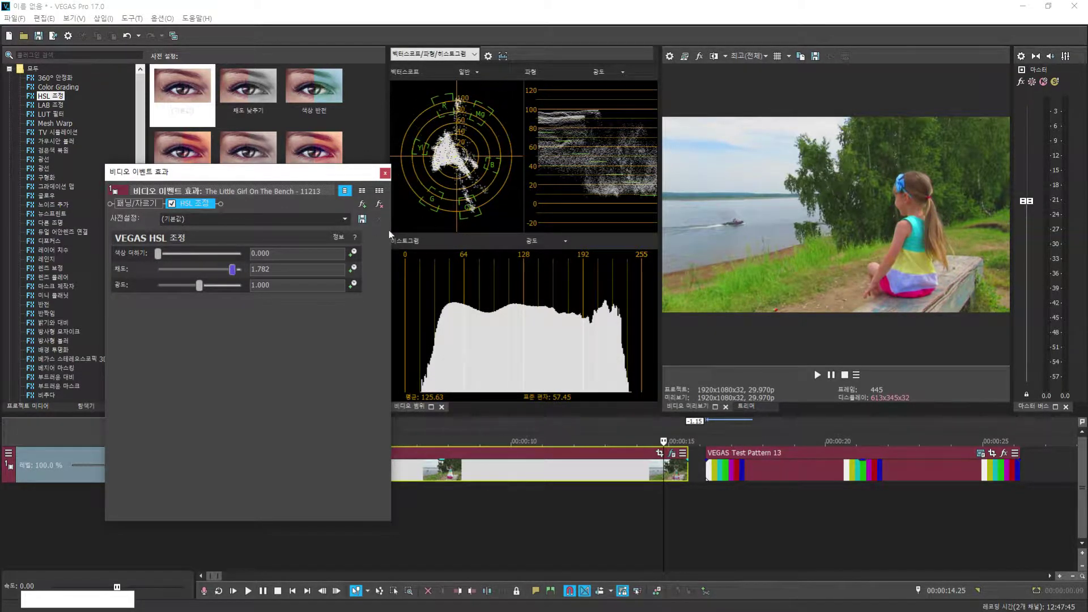
Try the HSL saturation (채도) at 2.000 and at about 0.503, and reset it to 1.000.
{"action": "left_click_drag", "start_coordinate": [232, 271], "coordinate": [242, 271]}
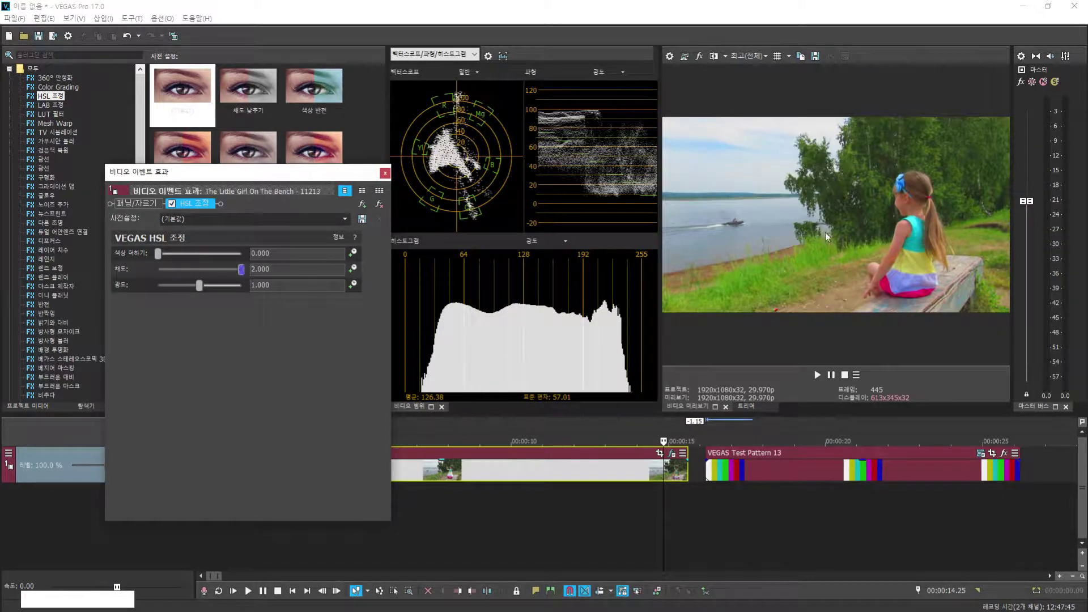
{"action": "left_click_drag", "start_coordinate": [241, 269], "coordinate": [175, 274]}
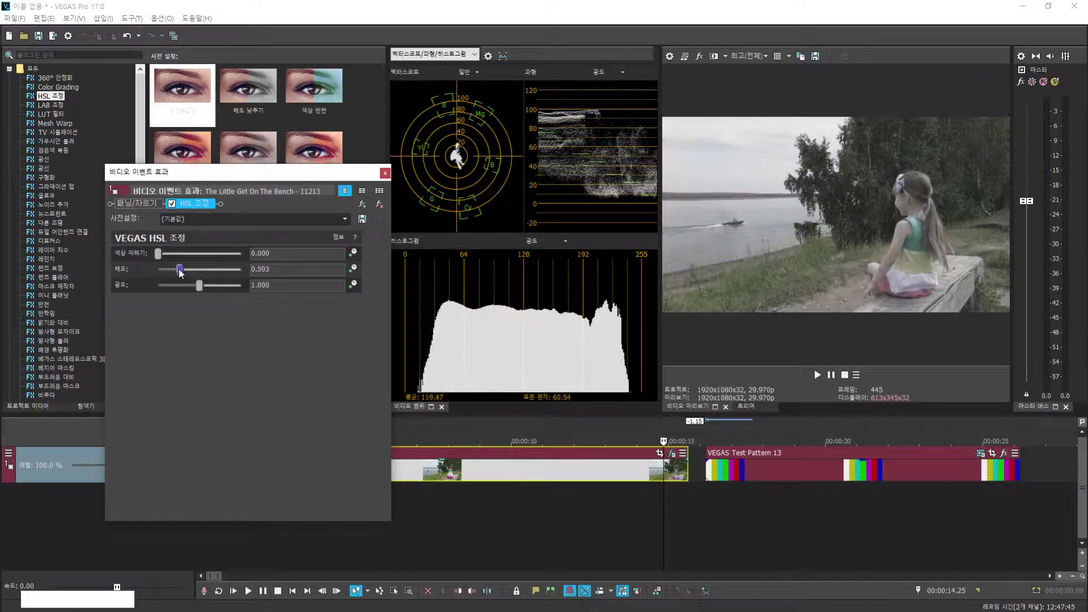
{"action": "double_click", "coordinate": [181, 269]}
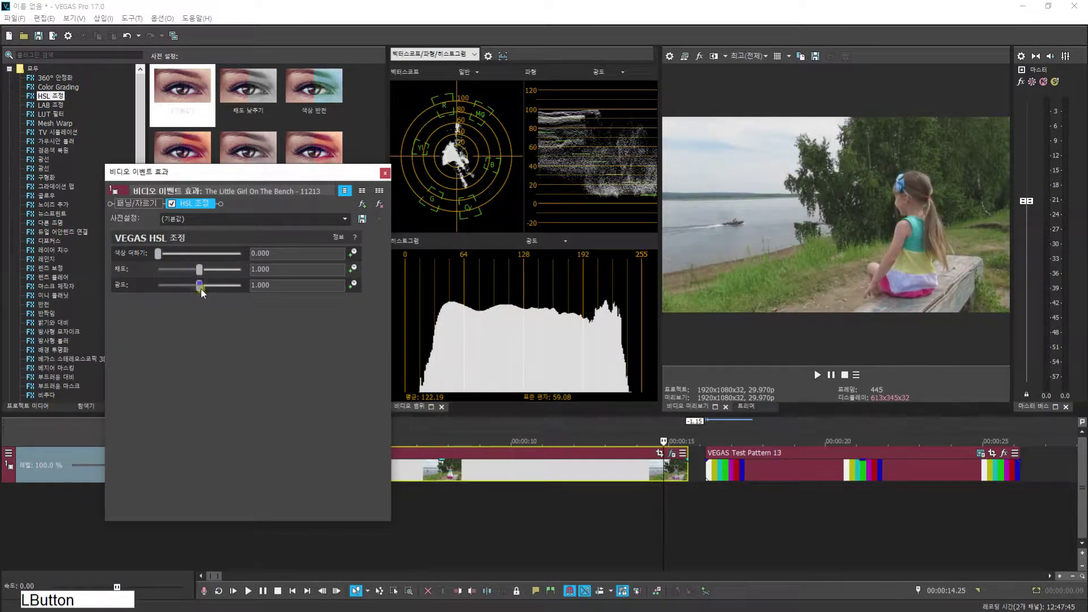
Try small changes to the HSL luminance (광도), including a value of about 0.966.
{"action": "mouse_move", "coordinate": [201, 288]}
{"action": "left_mouse_down"}
{"action": "mouse_move", "coordinate": [240, 288]}
{"action": "mouse_move", "coordinate": [199, 287]}
{"action": "left_mouse_up"}
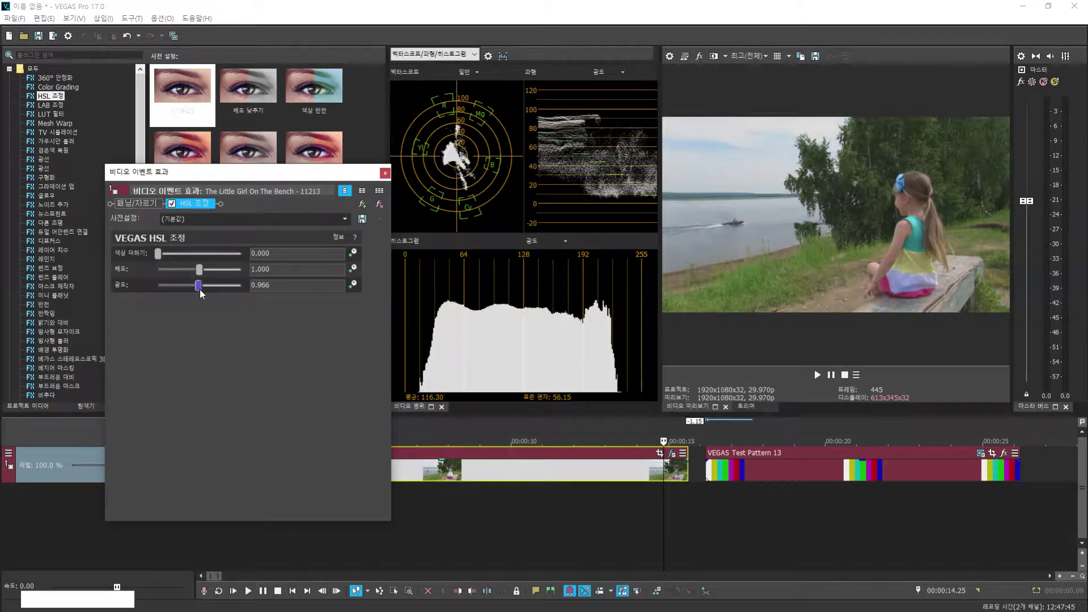
{"action": "mouse_move", "coordinate": [202, 289]}
{"action": "left_mouse_down"}
{"action": "mouse_move", "coordinate": [247, 288]}
{"action": "mouse_move", "coordinate": [203, 292]}
{"action": "left_mouse_up"}
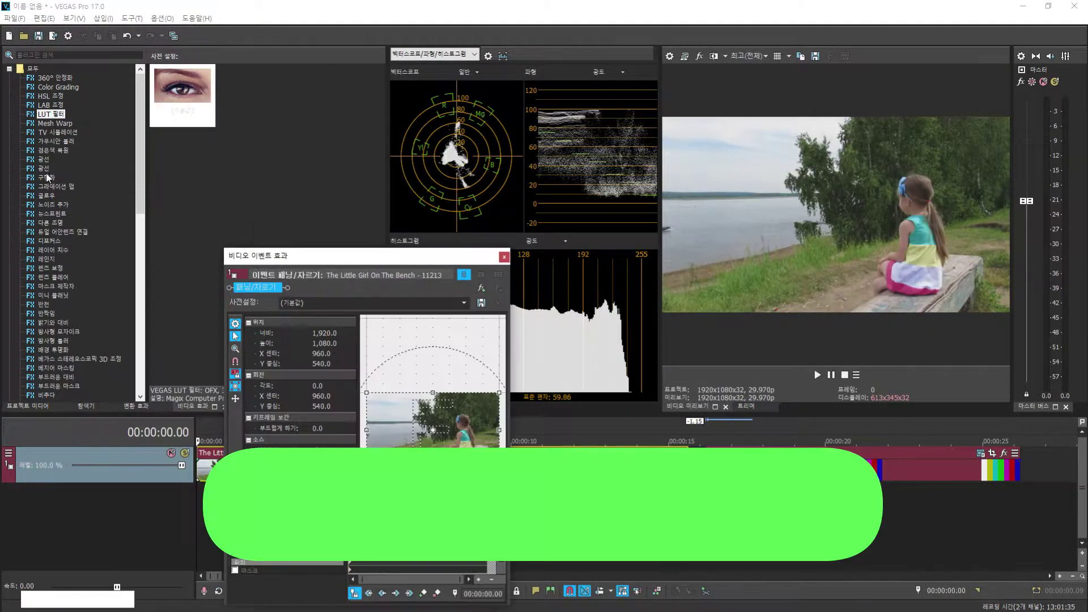
Apply the 검은색 복원 effect to the girl-on-the-bench clip, test its threshold up and back to 0.000, and remove it.
{"action": "left_click", "coordinate": [56, 151]}
{"action": "left_click_drag", "start_coordinate": [57, 151], "coordinate": [362, 286]}
{"action": "left_click_drag", "start_coordinate": [266, 335], "coordinate": [295, 339]}
{"action": "left_click_drag", "start_coordinate": [304, 337], "coordinate": [249, 339]}
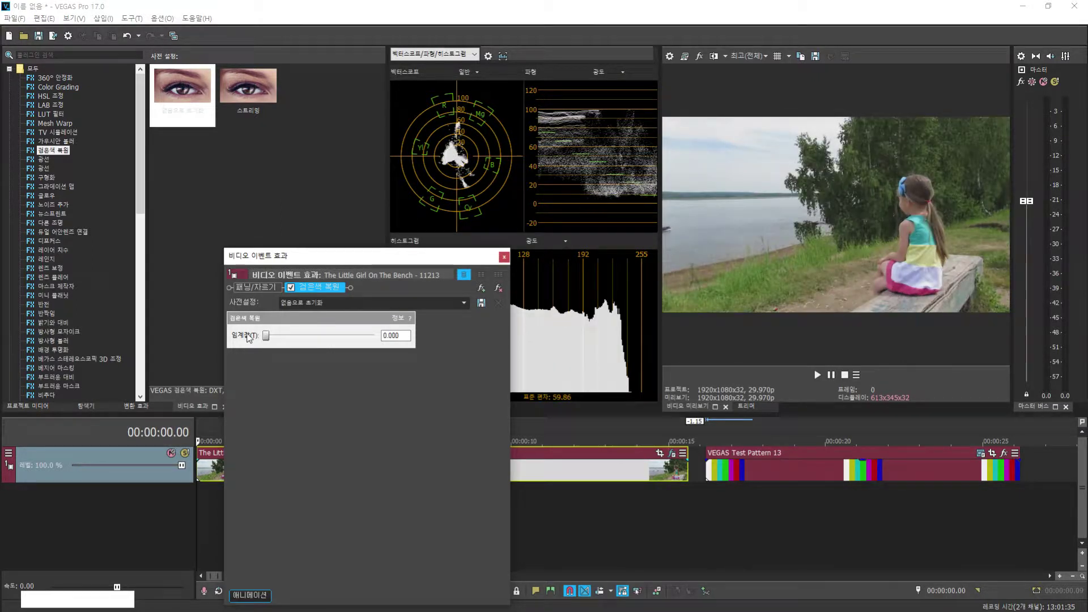
{"action": "left_click", "coordinate": [499, 289]}
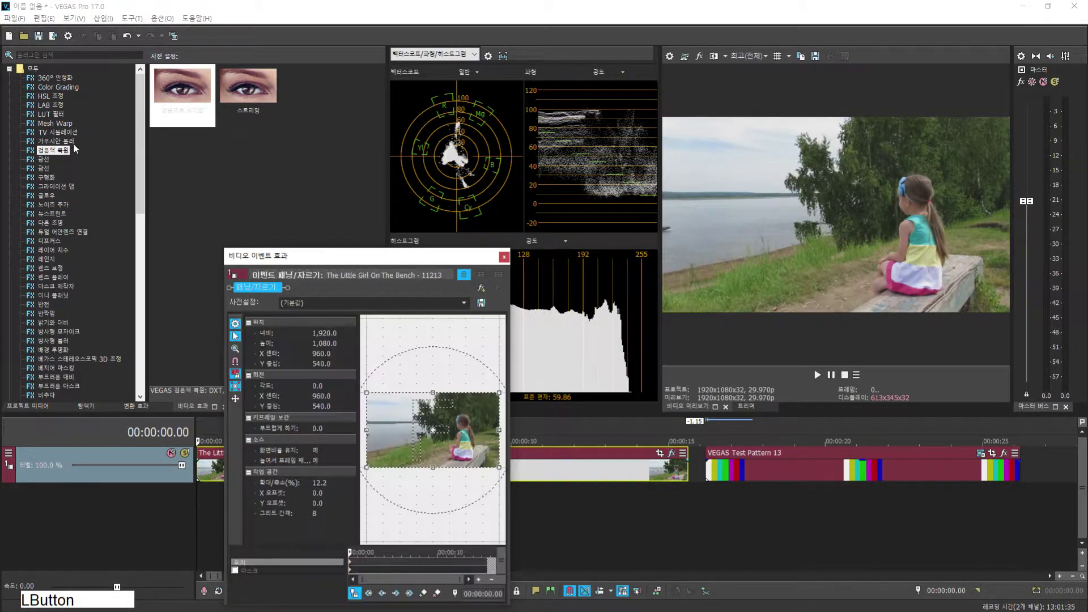
Apply the 그라데이션 맵 preset 나이트 비전 to the clip, shift gradient point 1 toward the dark end, and recolour it to R 122, G 255, B 30.
{"action": "left_click", "coordinate": [63, 187]}
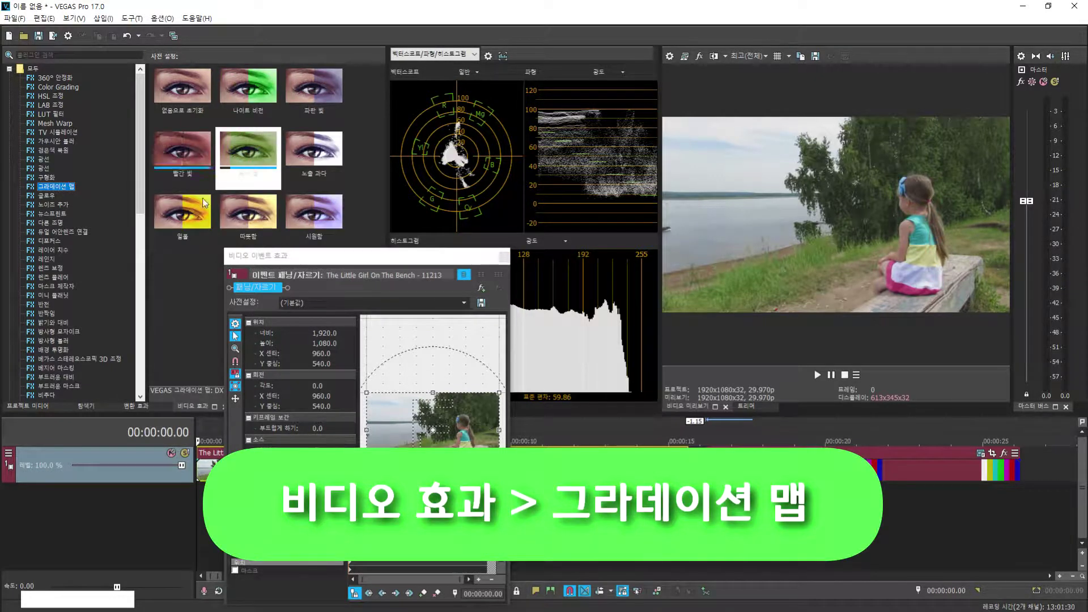
{"action": "left_click_drag", "start_coordinate": [254, 89], "coordinate": [307, 291]}
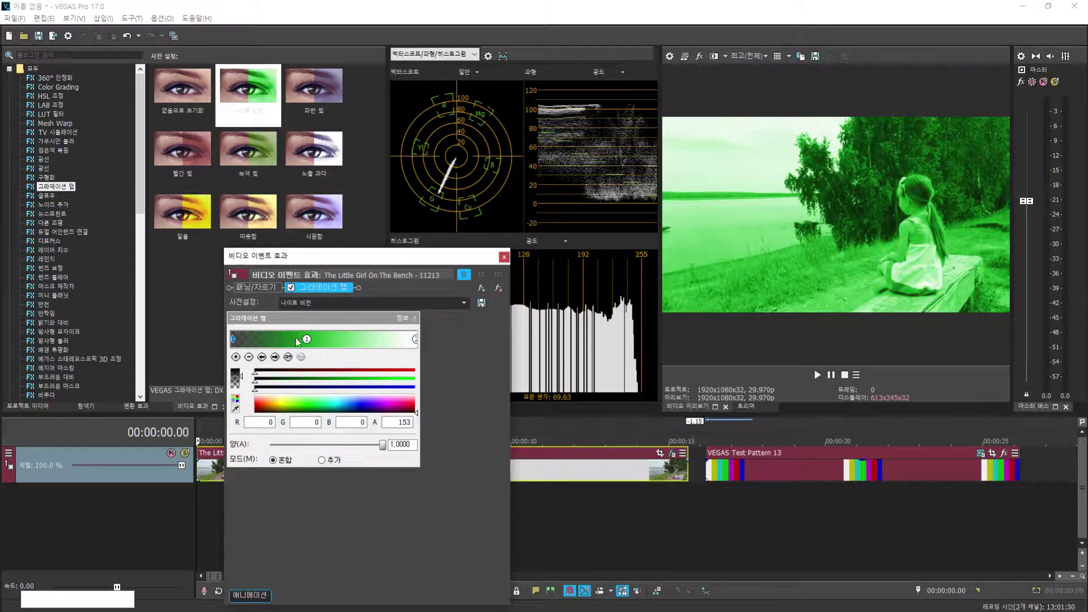
{"action": "mouse_move", "coordinate": [308, 342]}
{"action": "left_mouse_down"}
{"action": "mouse_move", "coordinate": [319, 342]}
{"action": "mouse_move", "coordinate": [291, 342]}
{"action": "left_mouse_up"}
{"action": "mouse_move", "coordinate": [301, 404]}
{"action": "left_mouse_down"}
{"action": "mouse_move", "coordinate": [384, 404]}
{"action": "mouse_move", "coordinate": [296, 403]}
{"action": "left_mouse_up"}
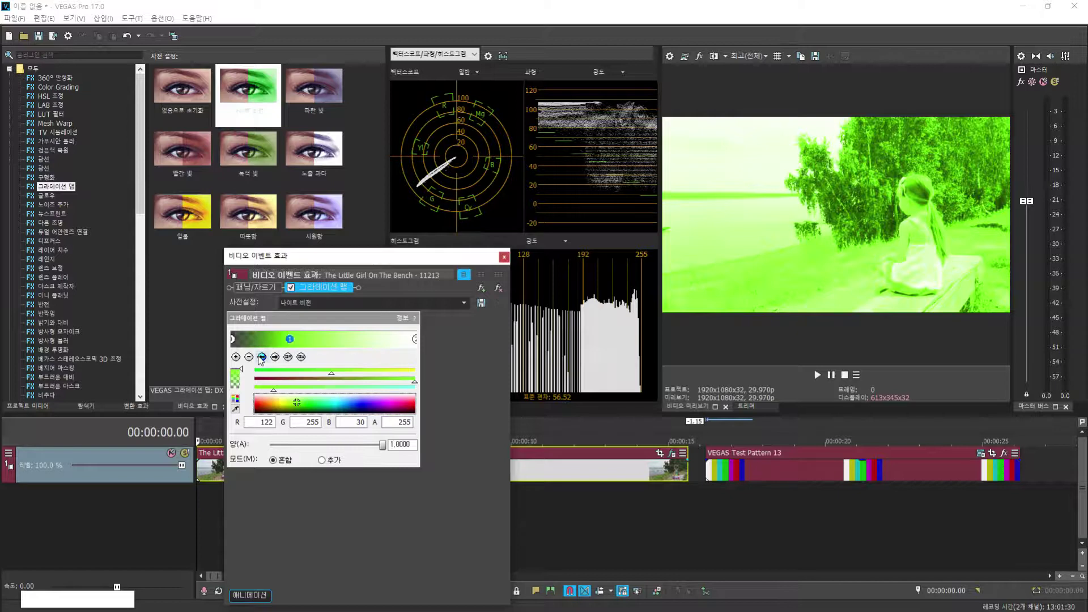
Add a gradient point slightly past the middle toward the white end, and recolour point 1 to R 165, G 180, B 0.
{"action": "left_click", "coordinate": [235, 357]}
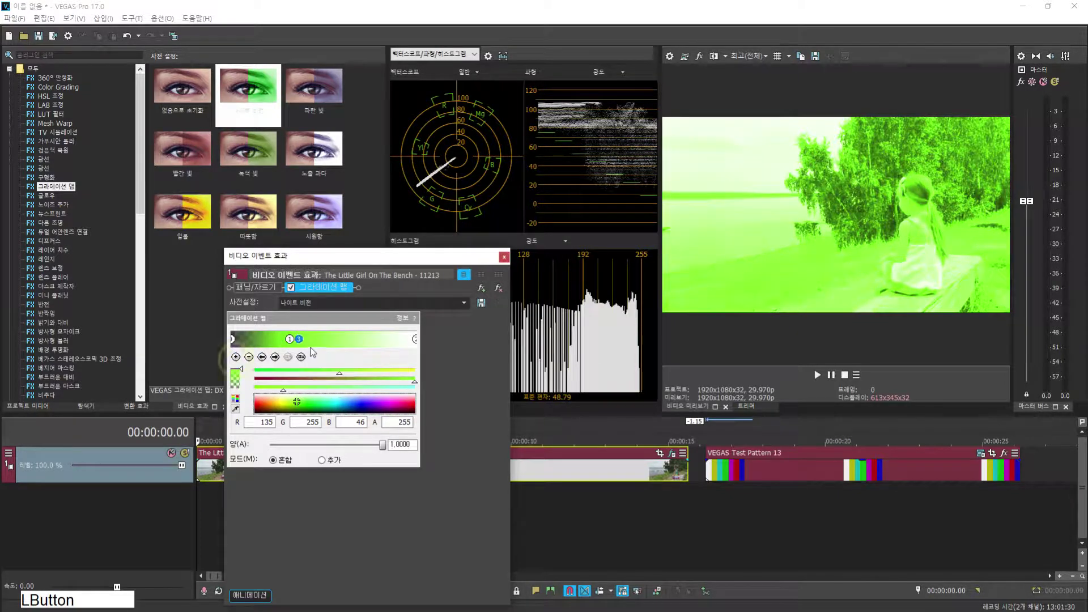
{"action": "left_click_drag", "start_coordinate": [298, 340], "coordinate": [334, 340]}
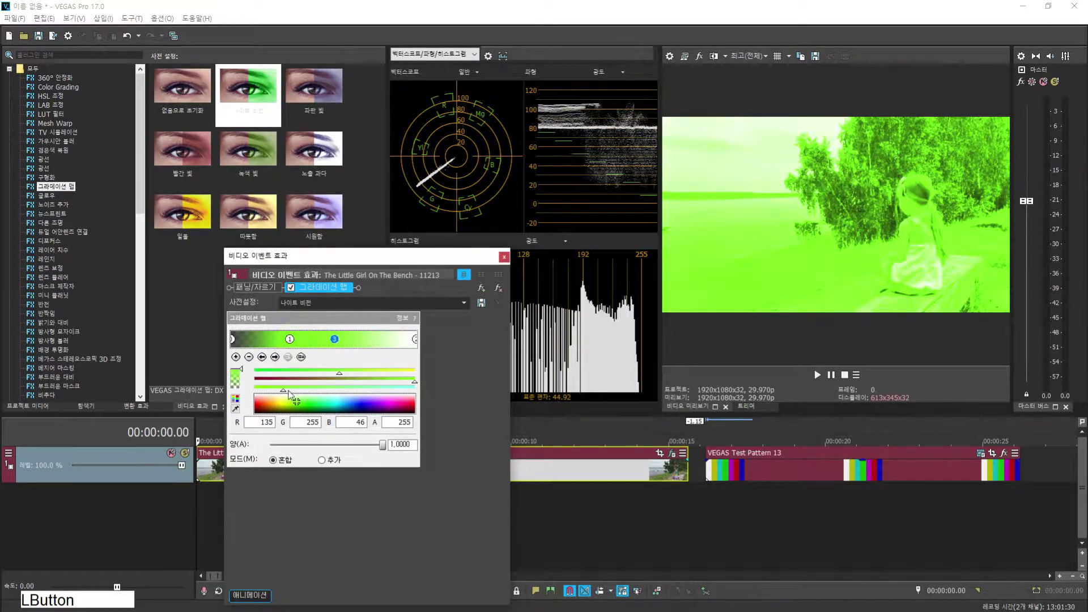
{"action": "left_click", "coordinate": [289, 340]}
{"action": "left_click_drag", "start_coordinate": [297, 405], "coordinate": [284, 408]}
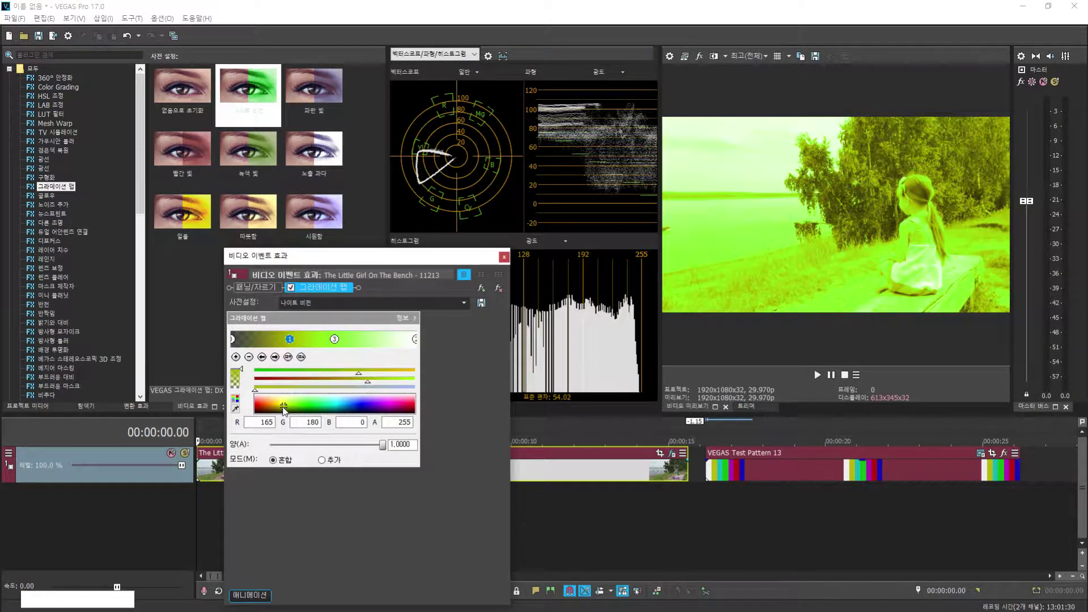
Remove the 그라데이션 맵 effect from the girl-on-the-bench clip and apply 밝기와 대비 instead.
{"action": "left_click", "coordinate": [335, 340]}
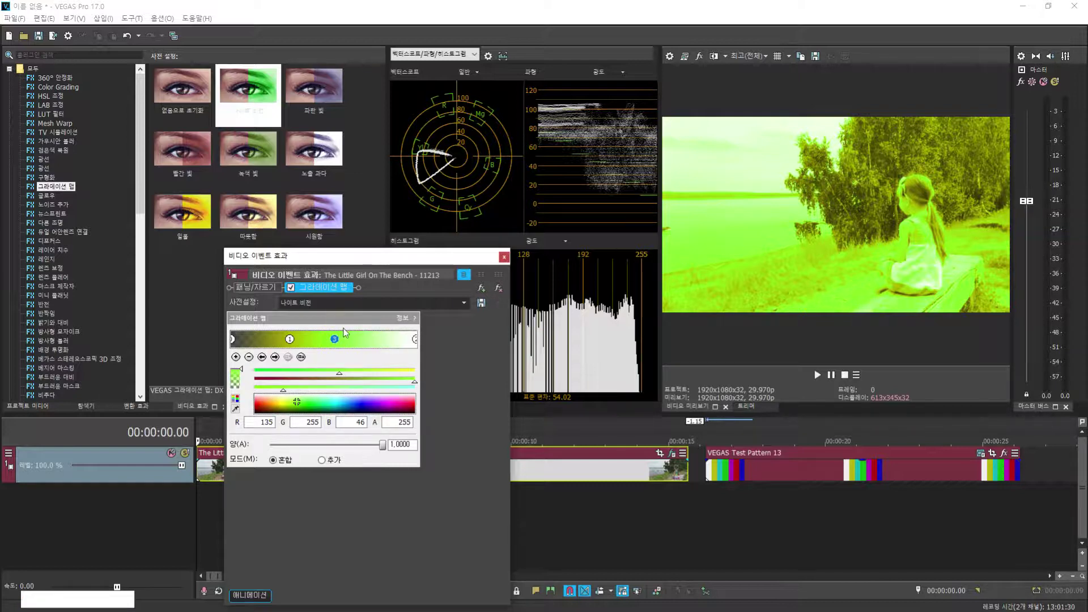
{"action": "left_click", "coordinate": [499, 289]}
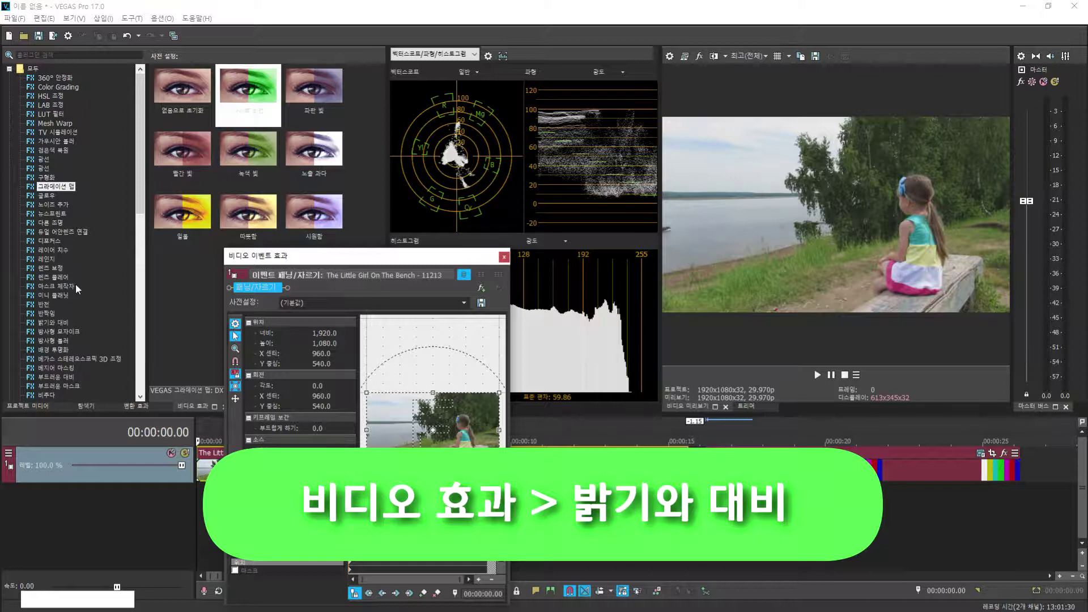
{"action": "left_click_drag", "start_coordinate": [54, 323], "coordinate": [329, 288]}
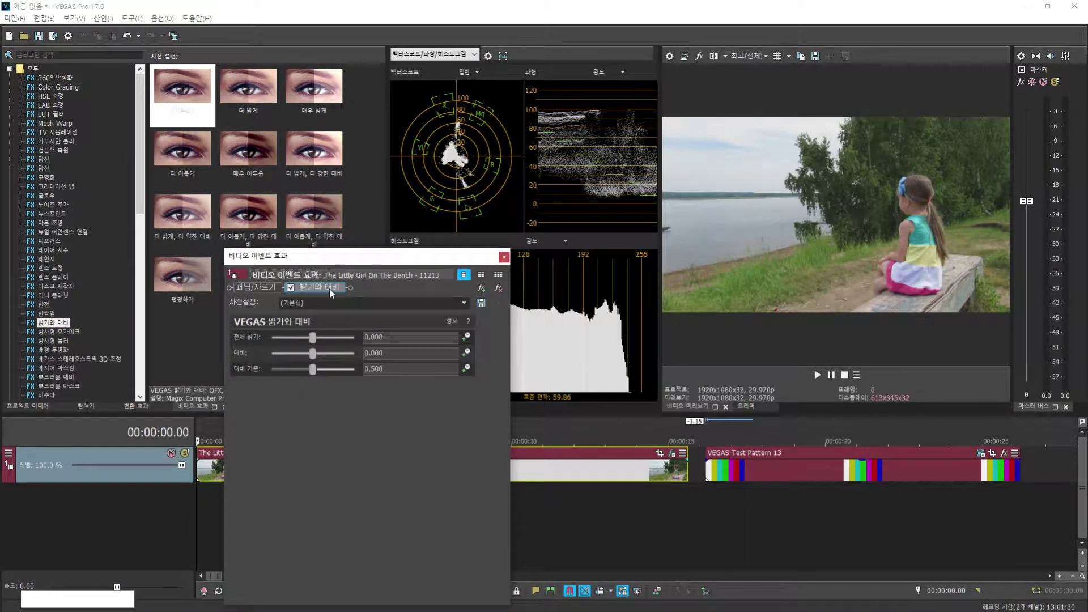
Test the overall brightness (전체 밝기) at 0.048 and reset it to 0.000.
{"action": "mouse_move", "coordinate": [312, 339]}
{"action": "left_mouse_down"}
{"action": "mouse_move", "coordinate": [332, 339]}
{"action": "mouse_move", "coordinate": [313, 340]}
{"action": "left_mouse_up"}
{"action": "double_click", "coordinate": [312, 339]}
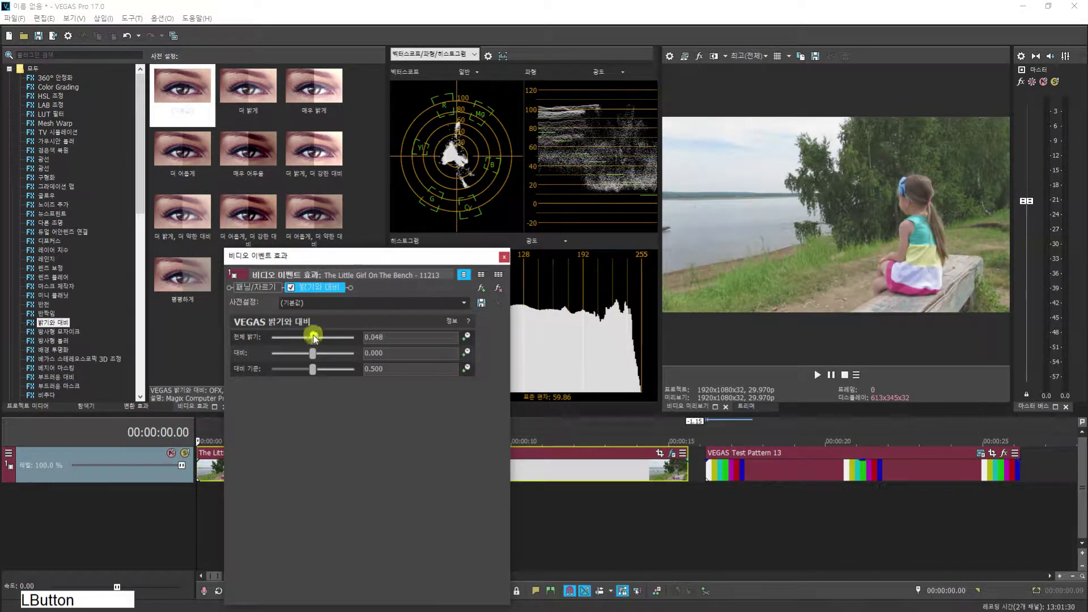
{"action": "left_click", "coordinate": [313, 353]}
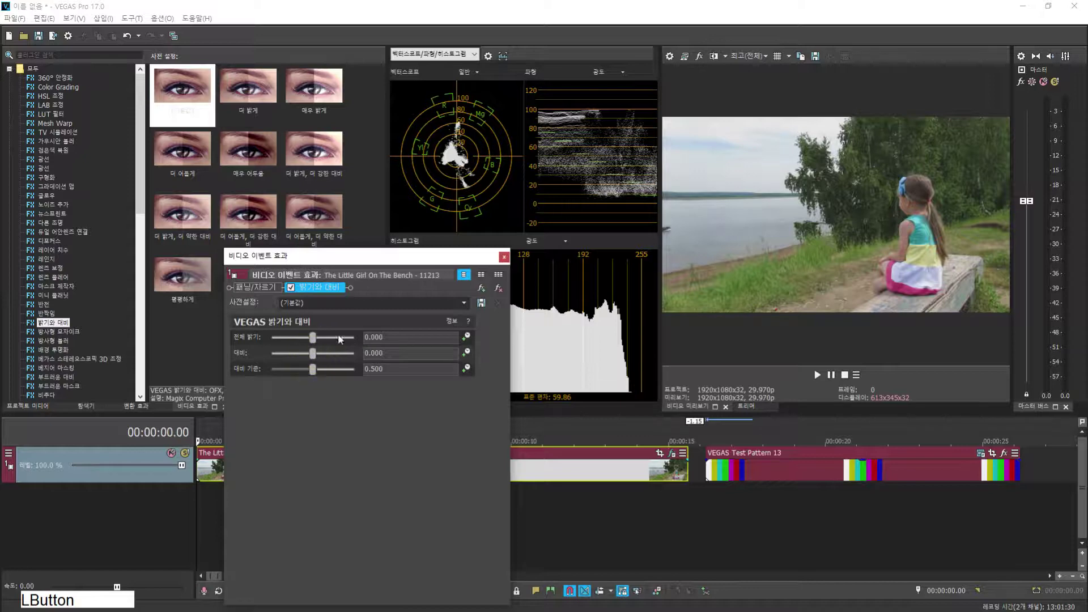
Test the contrast (대비) at -0.034 and the contrast centre (대비 기준) at 0.694, and remove the 밝기와 대비 effect.
{"action": "left_click_drag", "start_coordinate": [386, 254], "coordinate": [267, 170]}
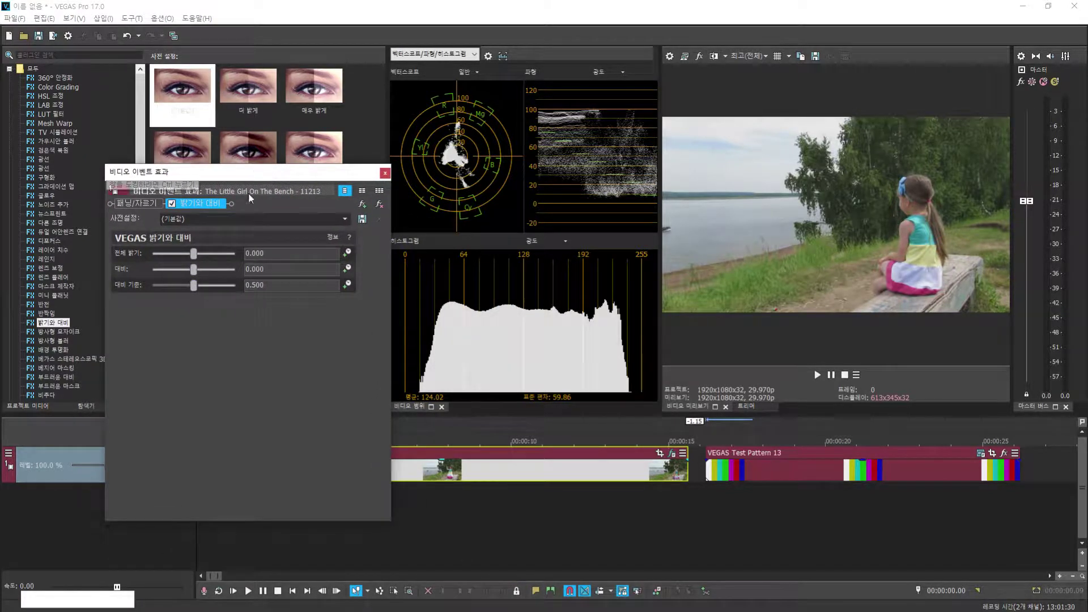
{"action": "mouse_move", "coordinate": [194, 274]}
{"action": "left_mouse_down"}
{"action": "mouse_move", "coordinate": [222, 272]}
{"action": "mouse_move", "coordinate": [193, 274]}
{"action": "left_mouse_up"}
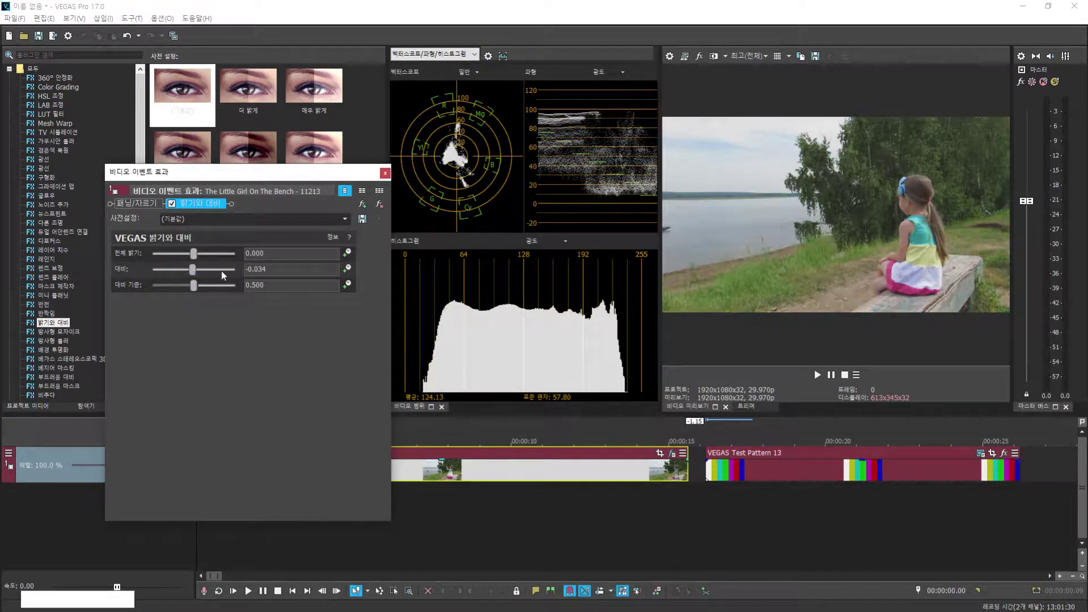
{"action": "left_click_drag", "start_coordinate": [189, 269], "coordinate": [221, 288]}
{"action": "double_click", "coordinate": [188, 268]}
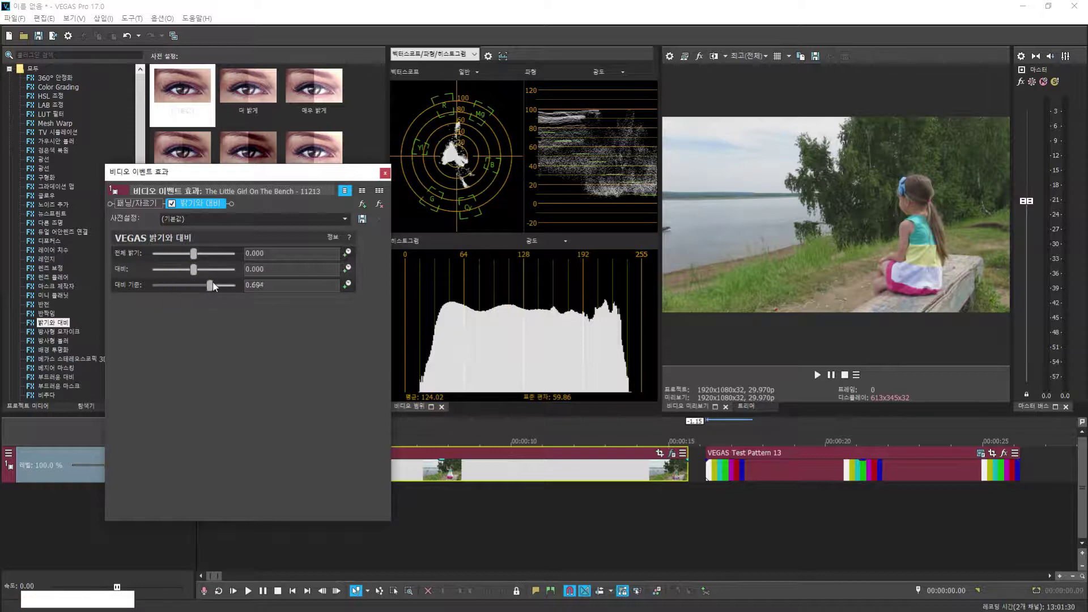
{"action": "mouse_move", "coordinate": [190, 269]}
{"action": "left_mouse_down"}
{"action": "mouse_move", "coordinate": [215, 268]}
{"action": "mouse_move", "coordinate": [187, 269]}
{"action": "left_mouse_up"}
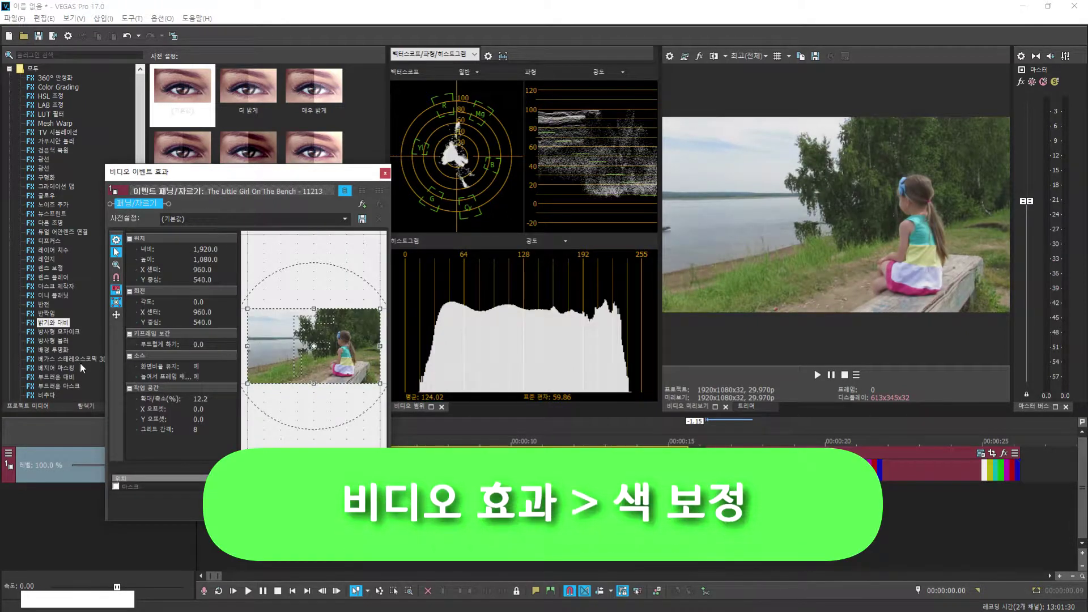
Apply the 색 보정 effect to the girl-on-the-bench clip.
{"action": "scroll", "coordinate": [60, 343], "scroll_direction": "down", "scroll_amount": 3}
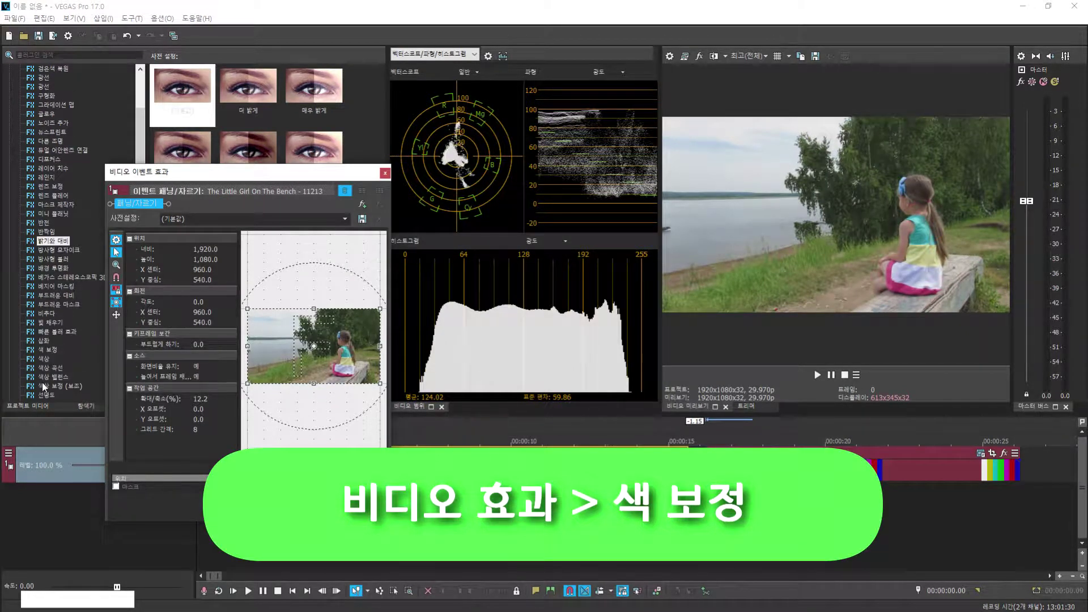
{"action": "left_click_drag", "start_coordinate": [53, 349], "coordinate": [152, 304]}
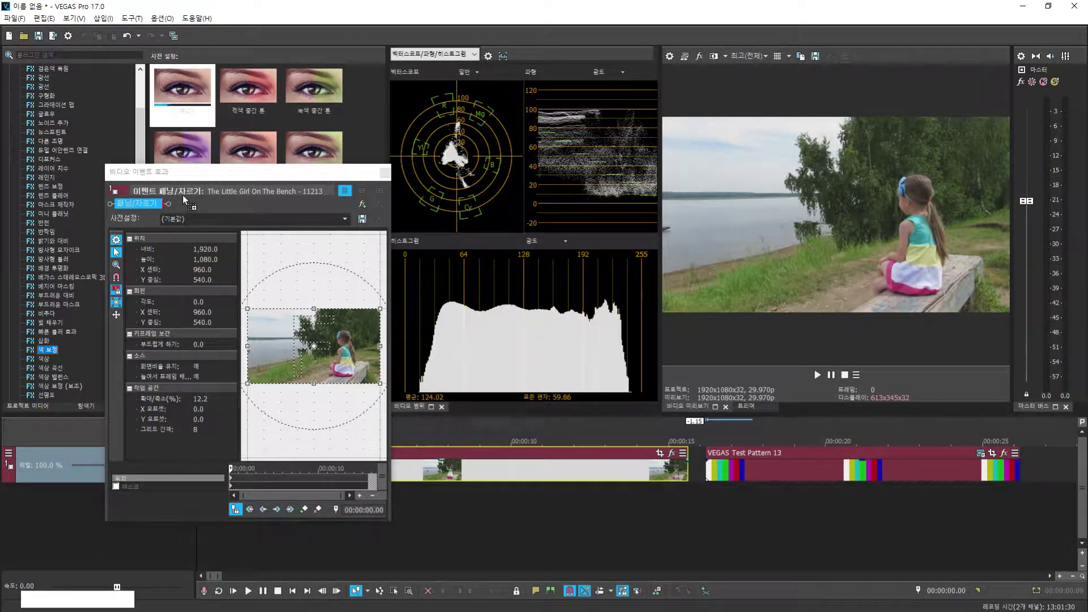
{"action": "left_click_drag", "start_coordinate": [182, 195], "coordinate": [182, 199]}
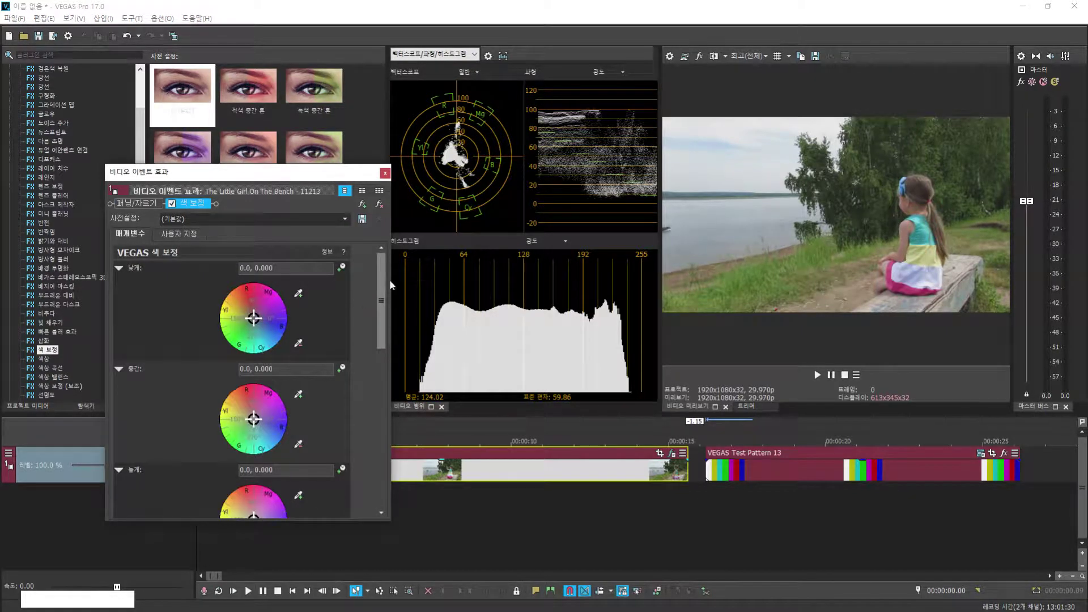
Shift the 중간 colour wheel to 107.61, 0.7161 and the 높게 wheel to 82.52, 0.2561, toward red.
{"action": "left_click_drag", "start_coordinate": [382, 283], "coordinate": [382, 323]}
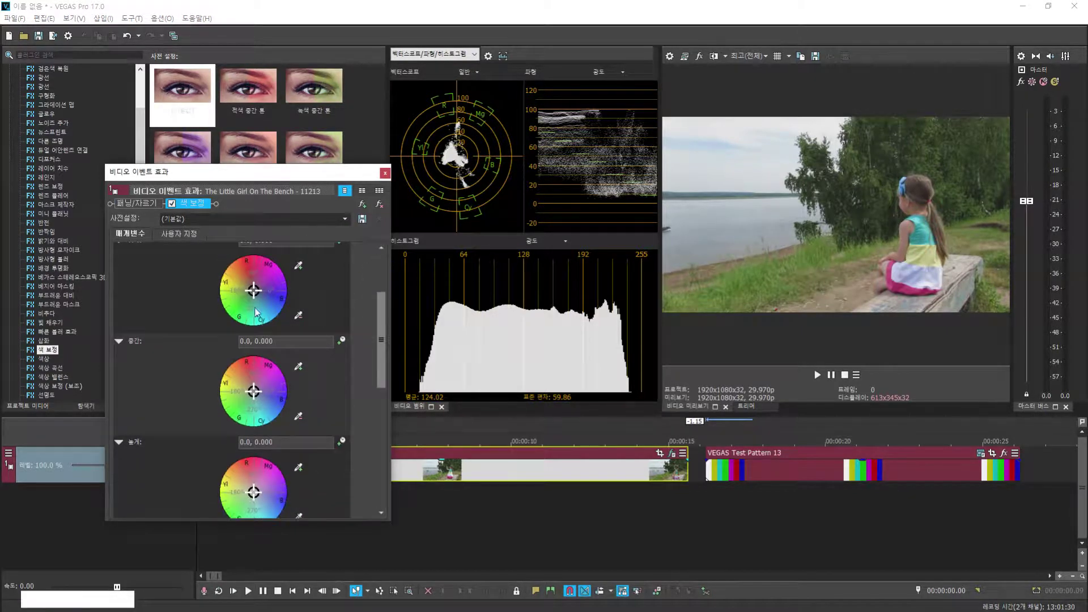
{"action": "mouse_move", "coordinate": [253, 291]}
{"action": "left_mouse_down"}
{"action": "mouse_move", "coordinate": [262, 283]}
{"action": "mouse_move", "coordinate": [238, 286]}
{"action": "mouse_move", "coordinate": [254, 293]}
{"action": "left_mouse_up"}
{"action": "left_click_drag", "start_coordinate": [244, 395], "coordinate": [246, 366]}
{"action": "mouse_move", "coordinate": [253, 493]}
{"action": "left_mouse_down"}
{"action": "mouse_move", "coordinate": [265, 489]}
{"action": "mouse_move", "coordinate": [262, 505]}
{"action": "mouse_move", "coordinate": [273, 501]}
{"action": "mouse_move", "coordinate": [254, 482]}
{"action": "left_mouse_up"}
Test the saturation (채도) at 1.429, 3.000 and 1.673, and reset it to 1.000.
{"action": "left_click_drag", "start_coordinate": [378, 308], "coordinate": [378, 428]}
{"action": "mouse_move", "coordinate": [173, 462]}
{"action": "left_mouse_down"}
{"action": "mouse_move", "coordinate": [242, 461]}
{"action": "mouse_move", "coordinate": [131, 448]}
{"action": "mouse_move", "coordinate": [187, 460]}
{"action": "left_mouse_up"}
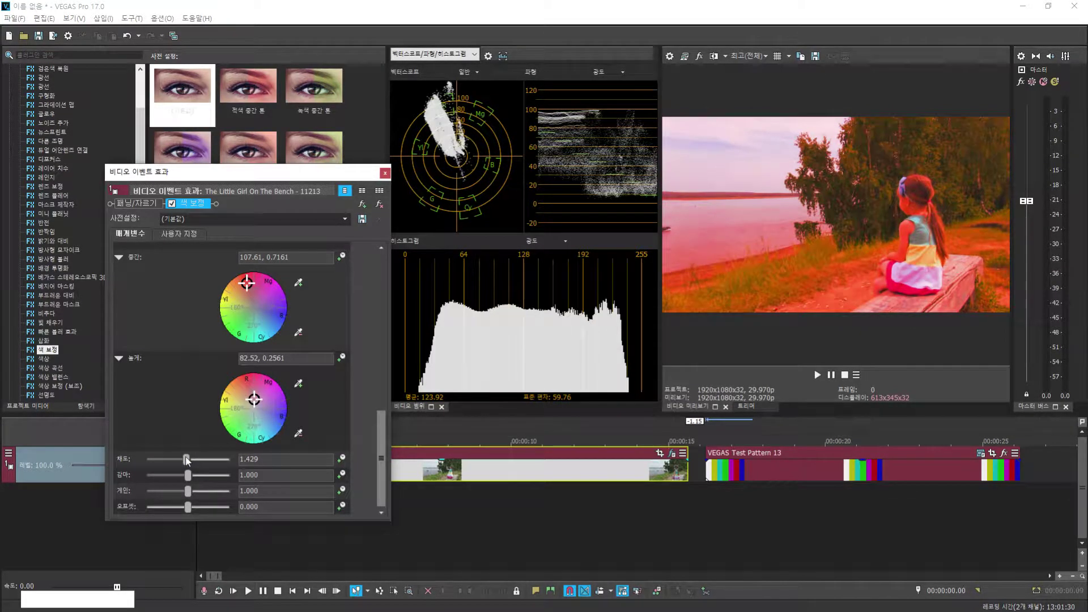
{"action": "left_click", "coordinate": [184, 461]}
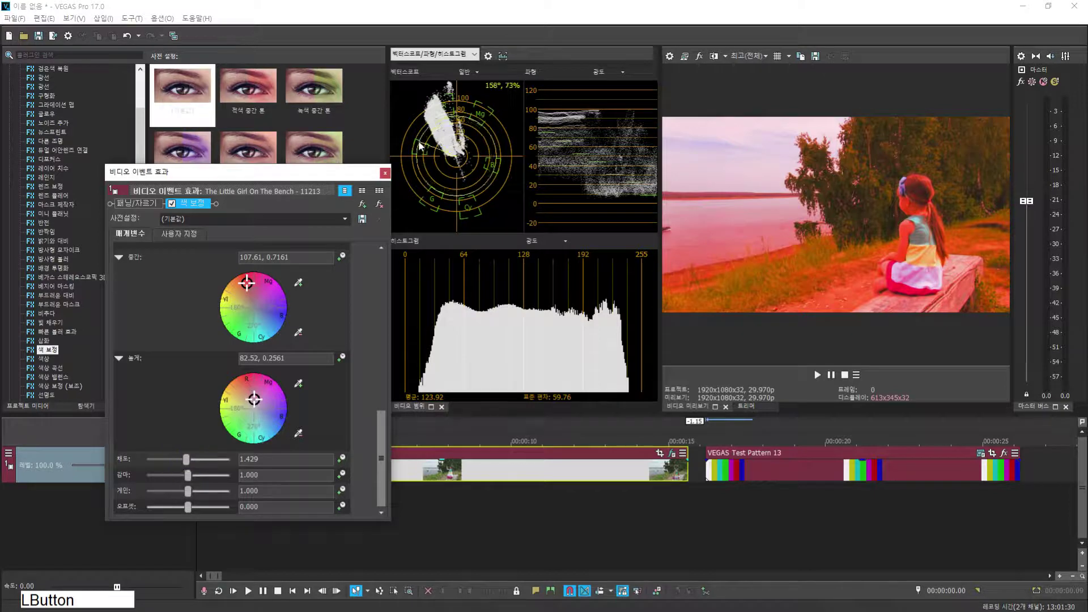
{"action": "left_click_drag", "start_coordinate": [189, 460], "coordinate": [244, 460]}
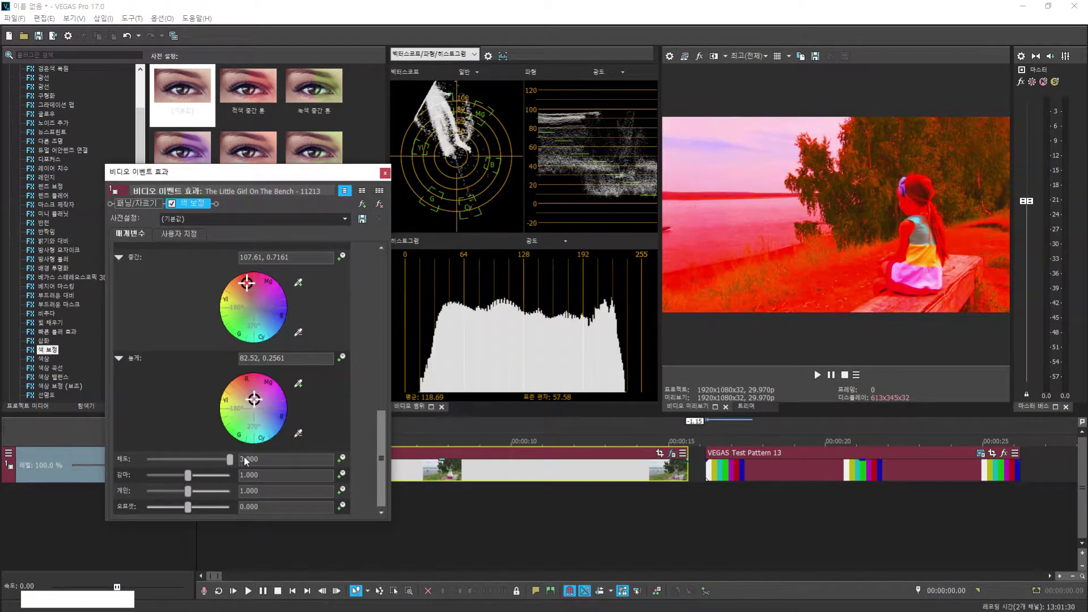
{"action": "left_click_drag", "start_coordinate": [226, 462], "coordinate": [191, 460]}
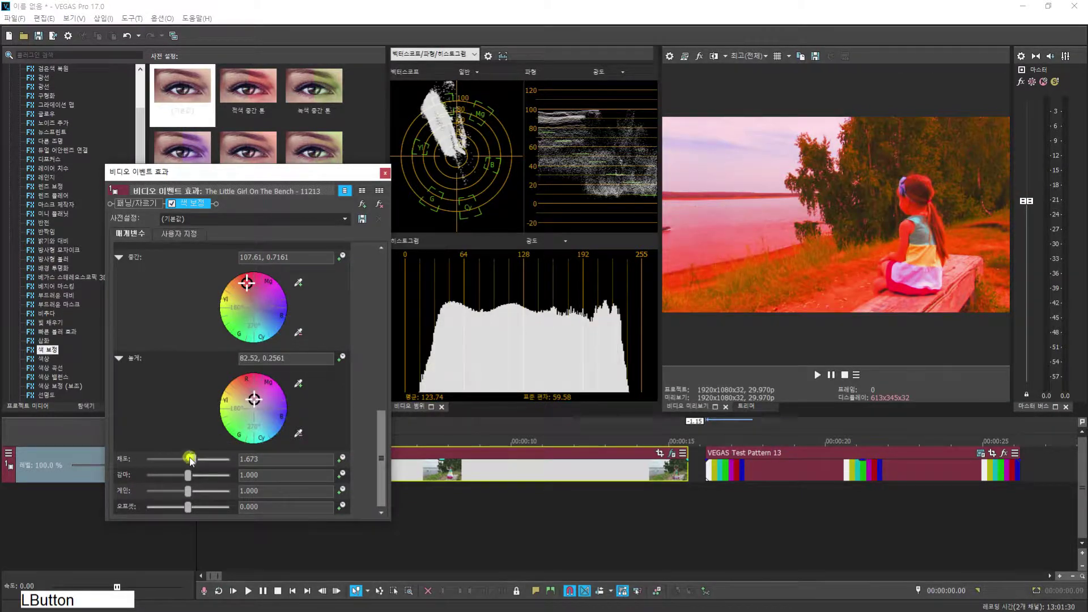
{"action": "double_click", "coordinate": [190, 460]}
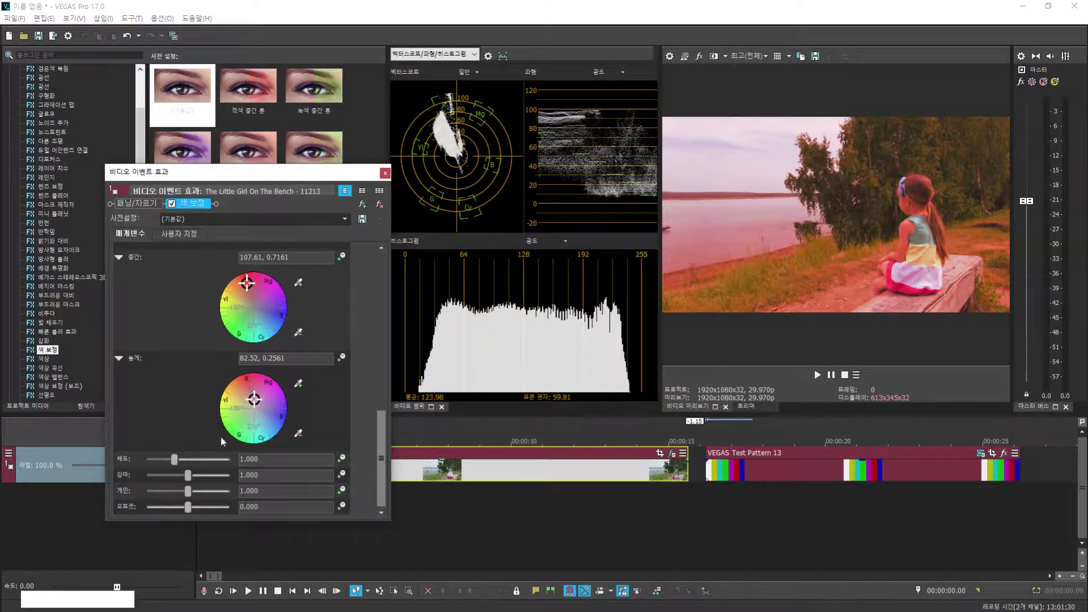
Test the gamma (감마) at 1.048 and 0.762 and try the gain (게인), resetting both to 1.000.
{"action": "mouse_move", "coordinate": [189, 480]}
{"action": "left_mouse_down"}
{"action": "mouse_move", "coordinate": [164, 476]}
{"action": "mouse_move", "coordinate": [199, 479]}
{"action": "mouse_move", "coordinate": [190, 476]}
{"action": "left_mouse_up"}
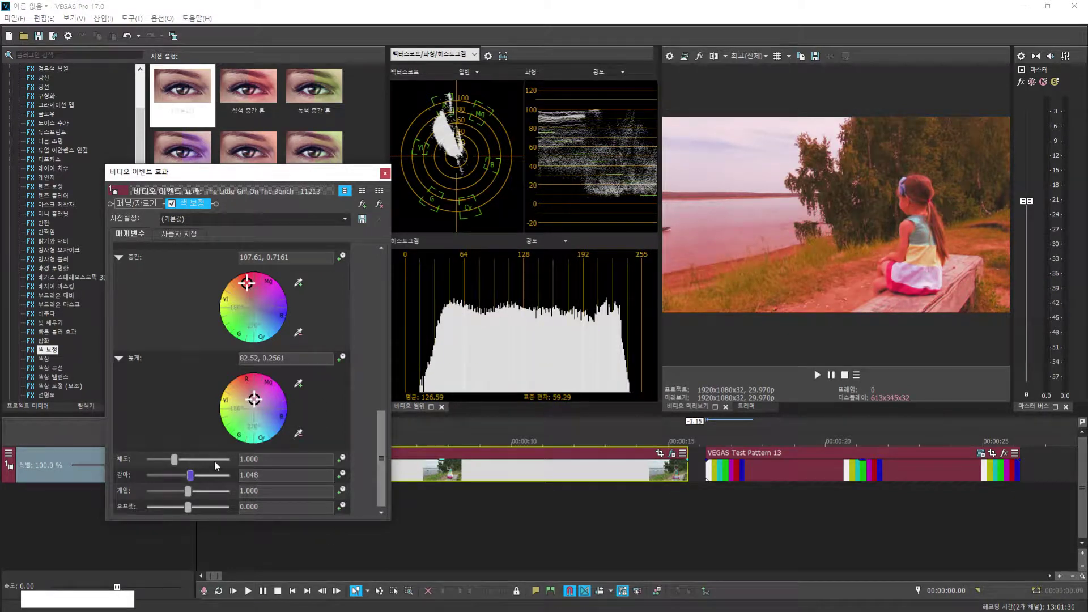
{"action": "mouse_move", "coordinate": [192, 476]}
{"action": "left_mouse_down"}
{"action": "mouse_move", "coordinate": [175, 478]}
{"action": "mouse_move", "coordinate": [206, 479]}
{"action": "mouse_move", "coordinate": [180, 486]}
{"action": "left_mouse_up"}
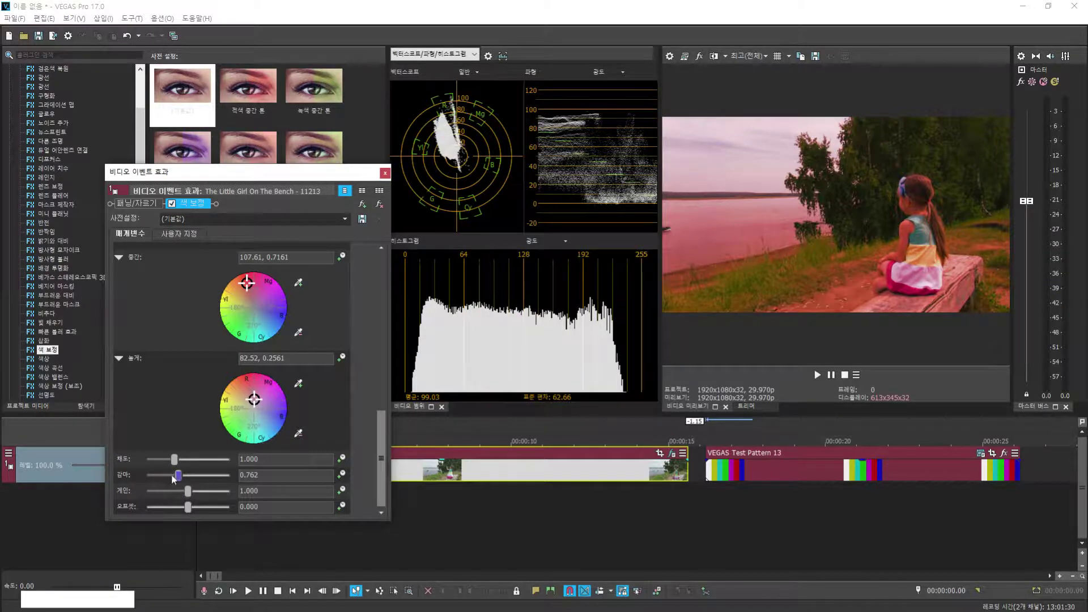
{"action": "double_click", "coordinate": [179, 476]}
{"action": "left_click", "coordinate": [187, 495]}
{"action": "mouse_move", "coordinate": [187, 497]}
{"action": "left_mouse_down"}
{"action": "mouse_move", "coordinate": [205, 492]}
{"action": "mouse_move", "coordinate": [189, 491]}
{"action": "mouse_move", "coordinate": [200, 491]}
{"action": "mouse_move", "coordinate": [177, 509]}
{"action": "mouse_move", "coordinate": [204, 508]}
{"action": "mouse_move", "coordinate": [188, 506]}
{"action": "left_mouse_up"}
{"action": "double_click", "coordinate": [195, 491]}
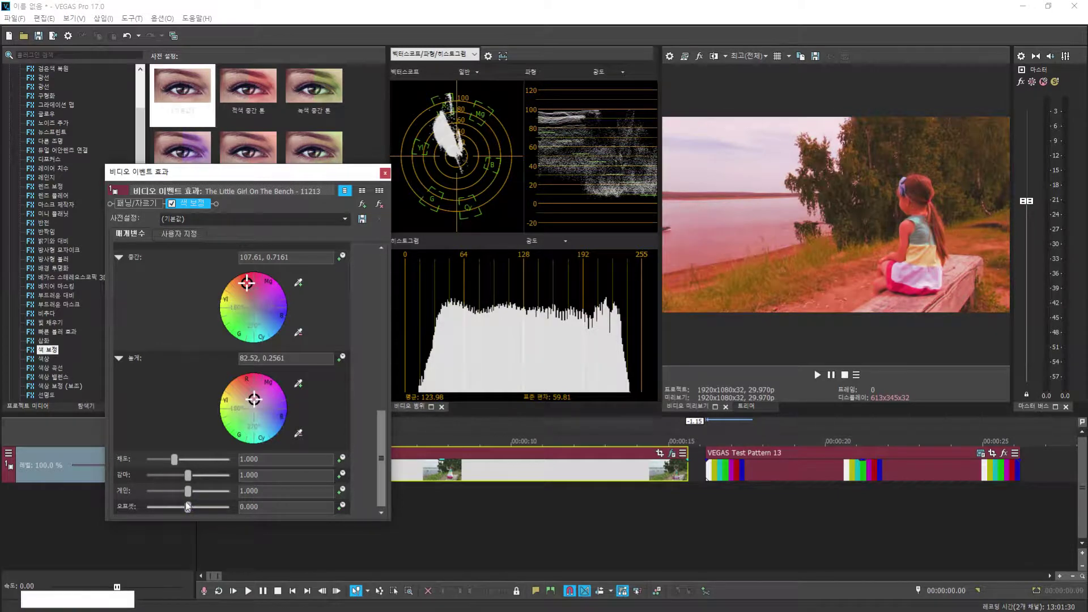
Remove the 색 보정 effect from the clip and apply the 색상 effect instead.
{"action": "left_click", "coordinate": [379, 205]}
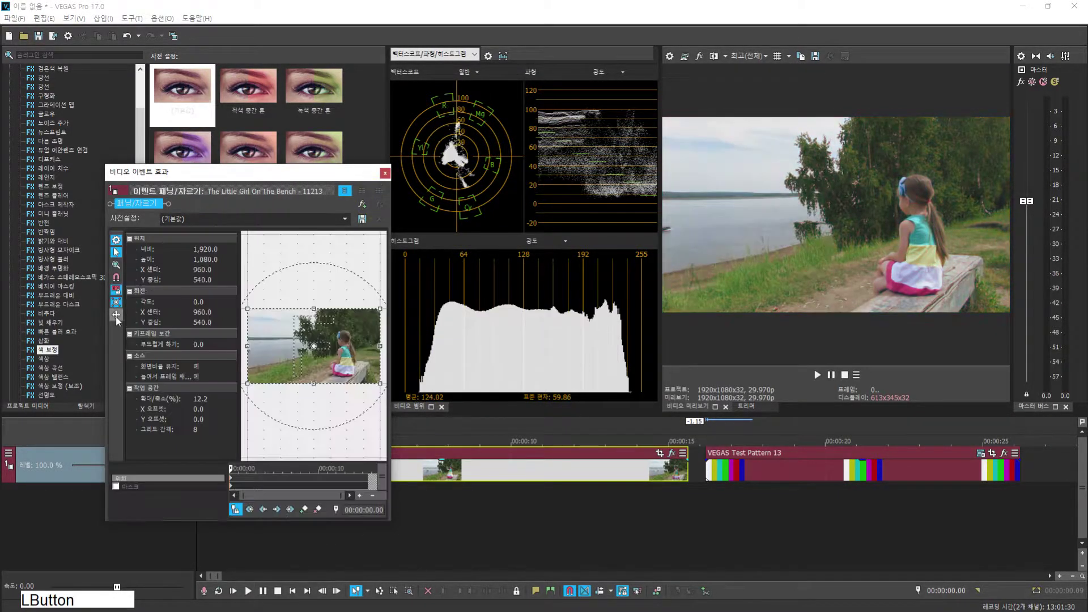
{"action": "left_click", "coordinate": [43, 359]}
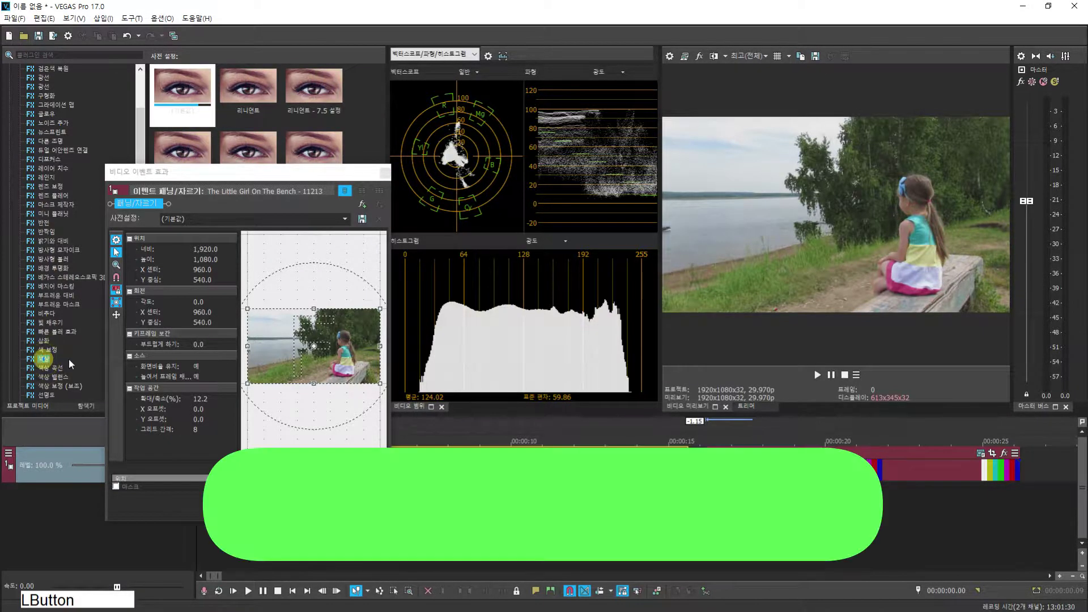
{"action": "left_click_drag", "start_coordinate": [229, 231], "coordinate": [203, 204]}
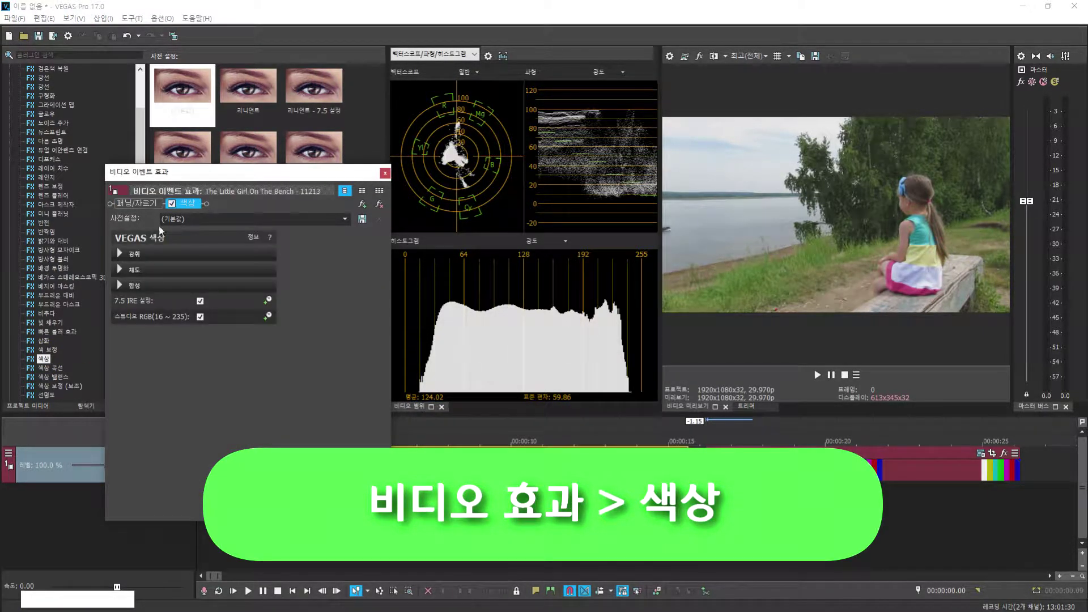
Limit the clip's luminance range in the 색상 effect to a minimum (최소) of 15.837 and a maximum (최대) of 91.293.
{"action": "left_click", "coordinate": [120, 253]}
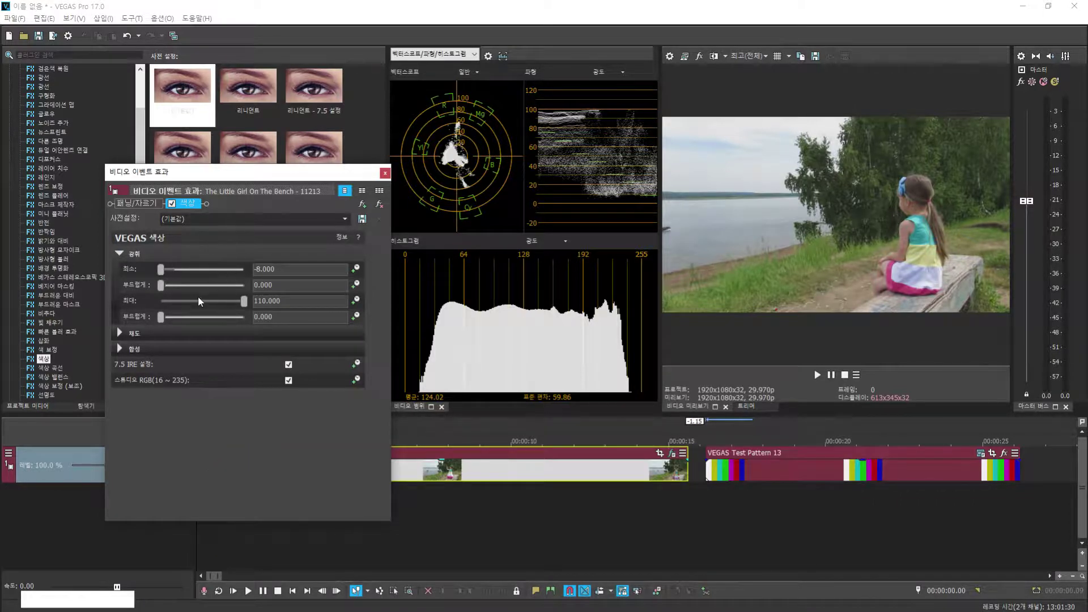
{"action": "left_click_drag", "start_coordinate": [162, 271], "coordinate": [203, 270]}
{"action": "left_click_drag", "start_coordinate": [244, 301], "coordinate": [213, 301]}
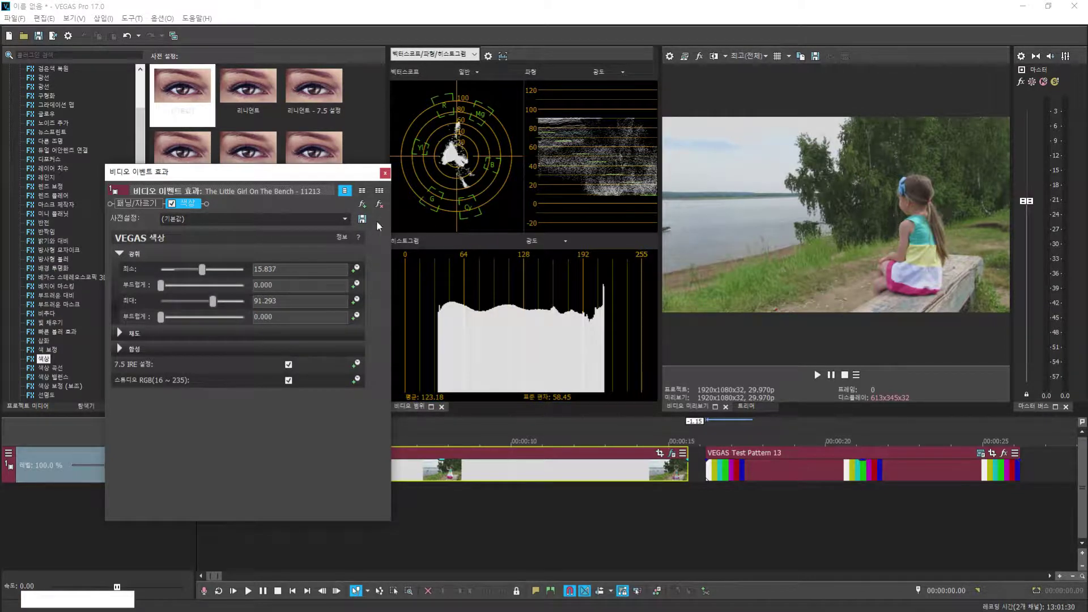
Replace the 색상 effect with 색상 곡선, and add an RGB curve point past the middle, slightly below the diagonal.
{"action": "left_click", "coordinate": [380, 205]}
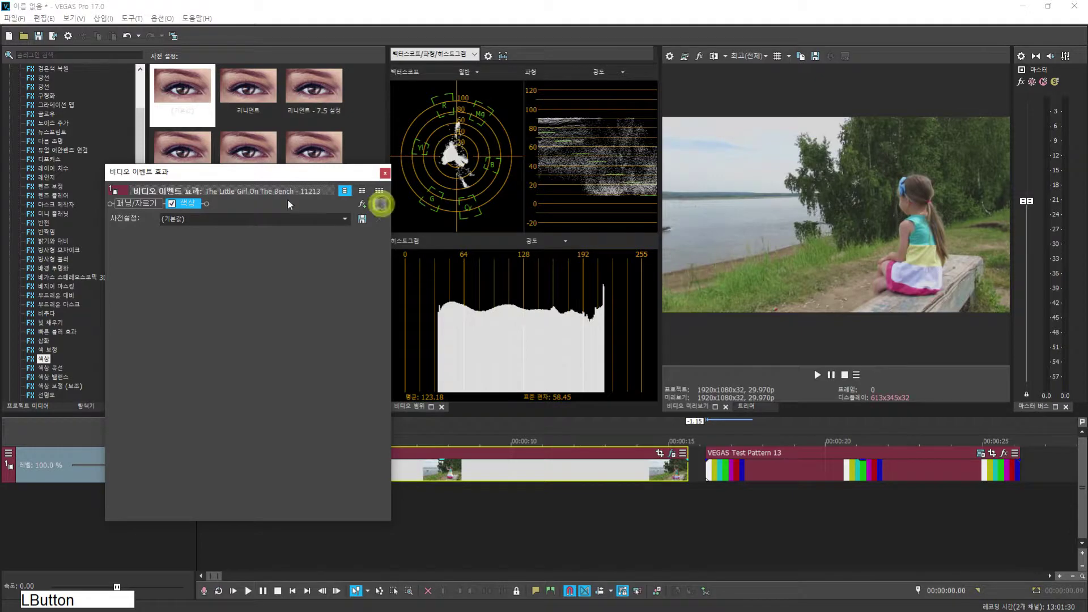
{"action": "left_click_drag", "start_coordinate": [55, 368], "coordinate": [181, 202]}
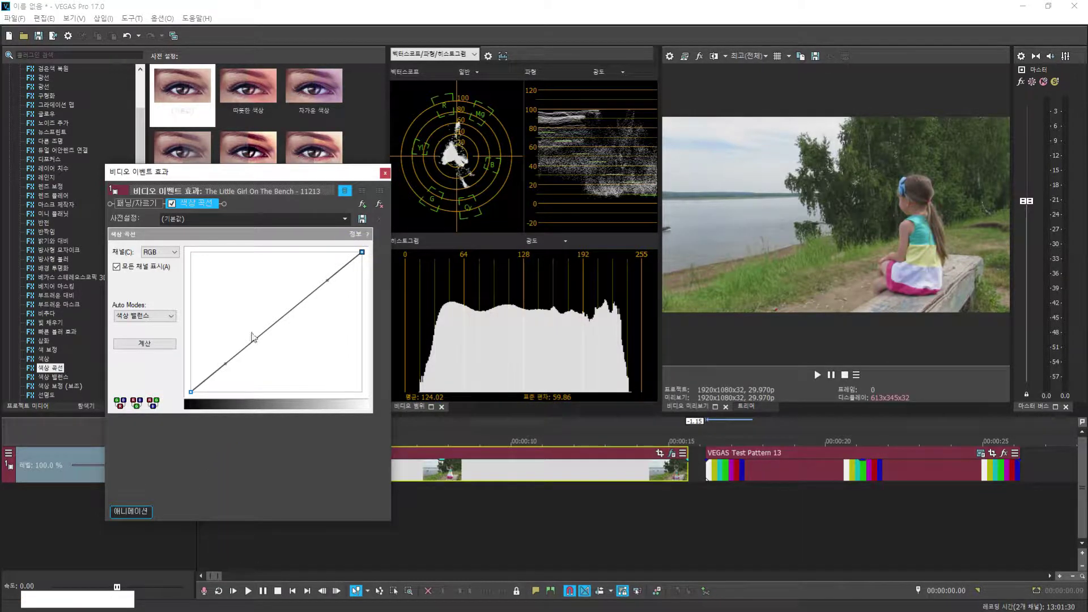
{"action": "left_click", "coordinate": [191, 391]}
{"action": "left_click_drag", "start_coordinate": [328, 279], "coordinate": [300, 306]}
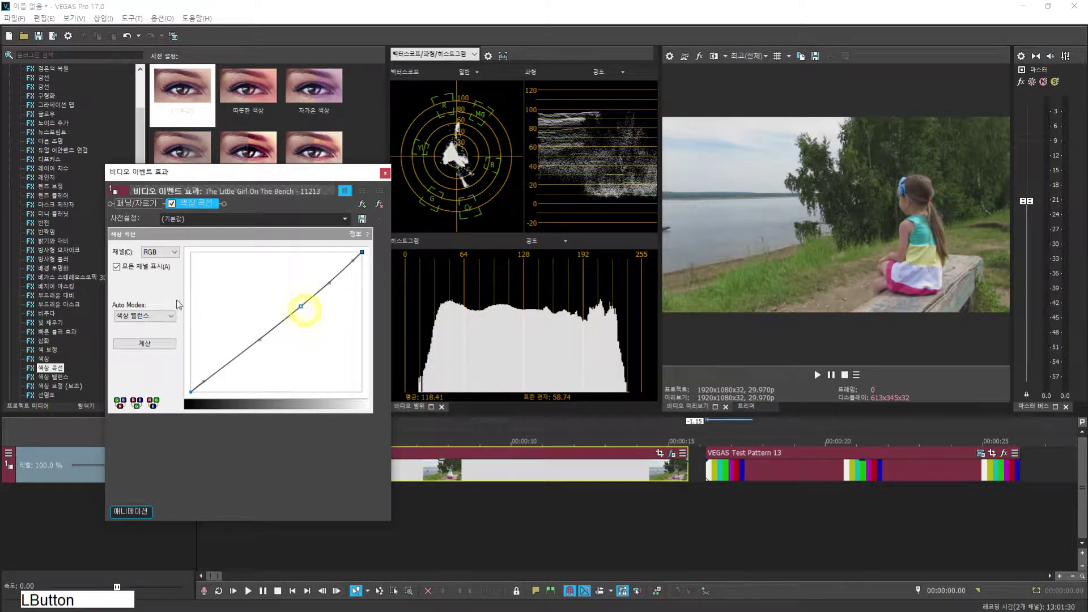
Pull the middle point of the red (적색) channel curve well below the diagonal.
{"action": "left_click", "coordinate": [169, 256]}
{"action": "left_click", "coordinate": [160, 270]}
{"action": "left_click_drag", "start_coordinate": [301, 306], "coordinate": [293, 334]}
Raise the middle of the green (녹색) channel curve above the diagonal and lower its white end point slightly.
{"action": "left_click", "coordinate": [154, 253]}
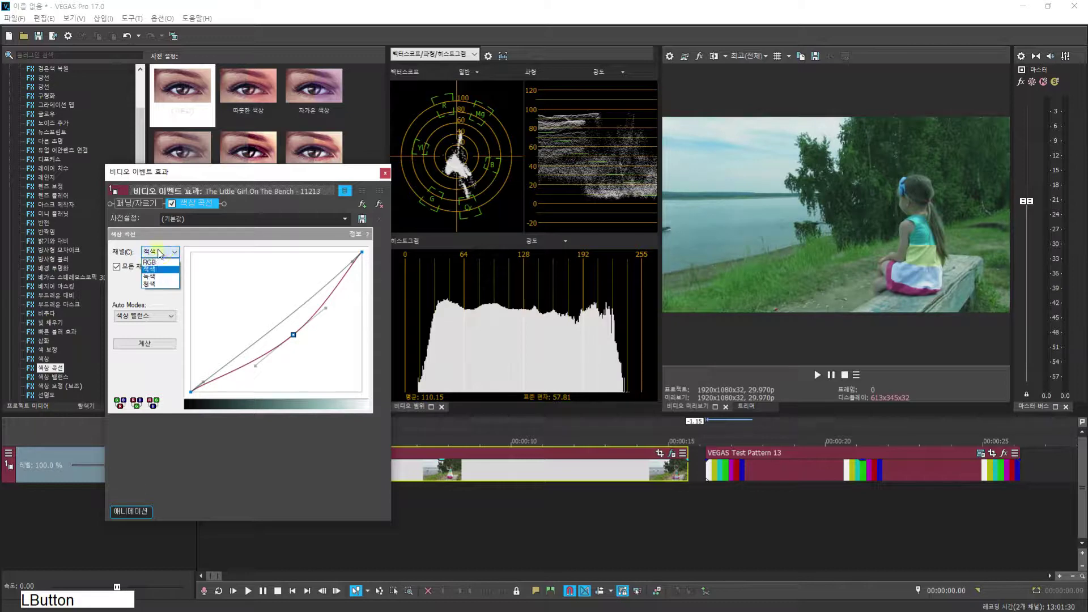
{"action": "left_click", "coordinate": [155, 278]}
{"action": "mouse_move", "coordinate": [300, 307]}
{"action": "left_mouse_down"}
{"action": "mouse_move", "coordinate": [280, 282]}
{"action": "mouse_move", "coordinate": [280, 307]}
{"action": "left_mouse_up"}
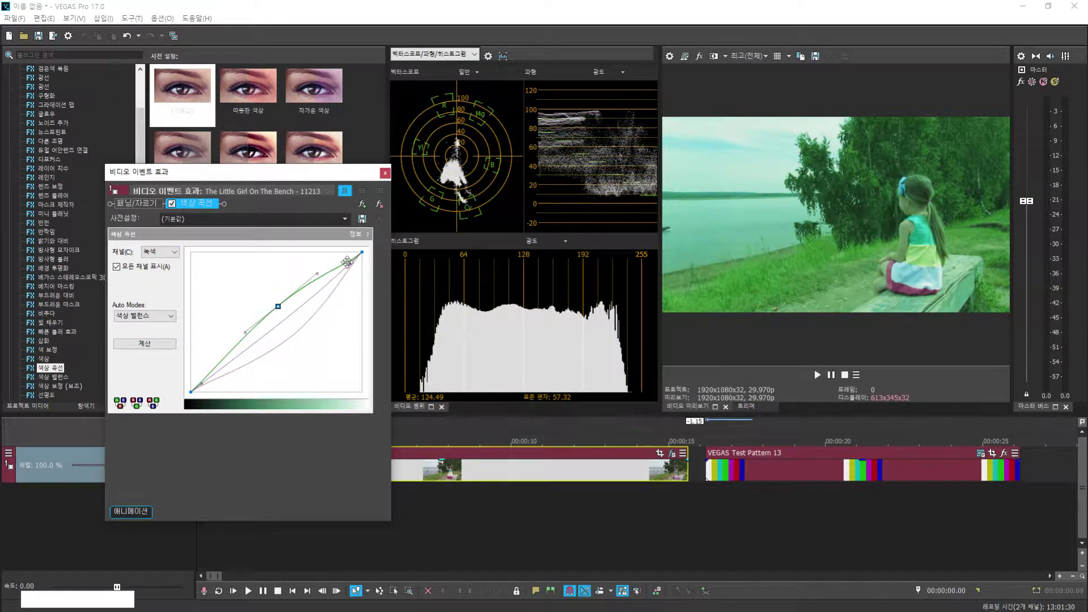
{"action": "left_click_drag", "start_coordinate": [363, 251], "coordinate": [362, 265]}
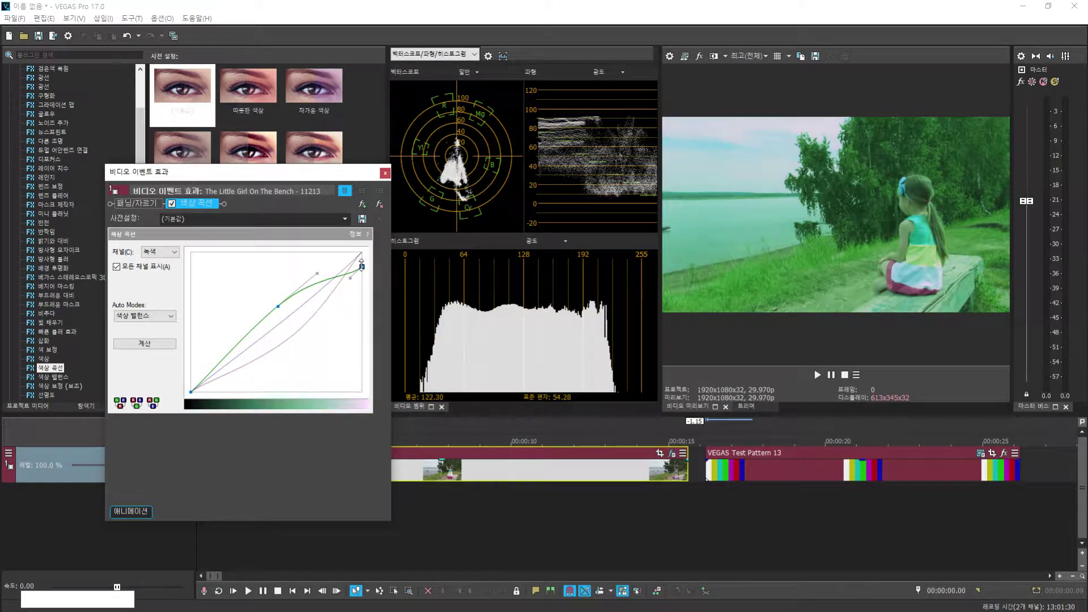
Remove the 색상 곡선 effect from the clip and apply 색상 밸런스 instead.
{"action": "left_click", "coordinate": [379, 204]}
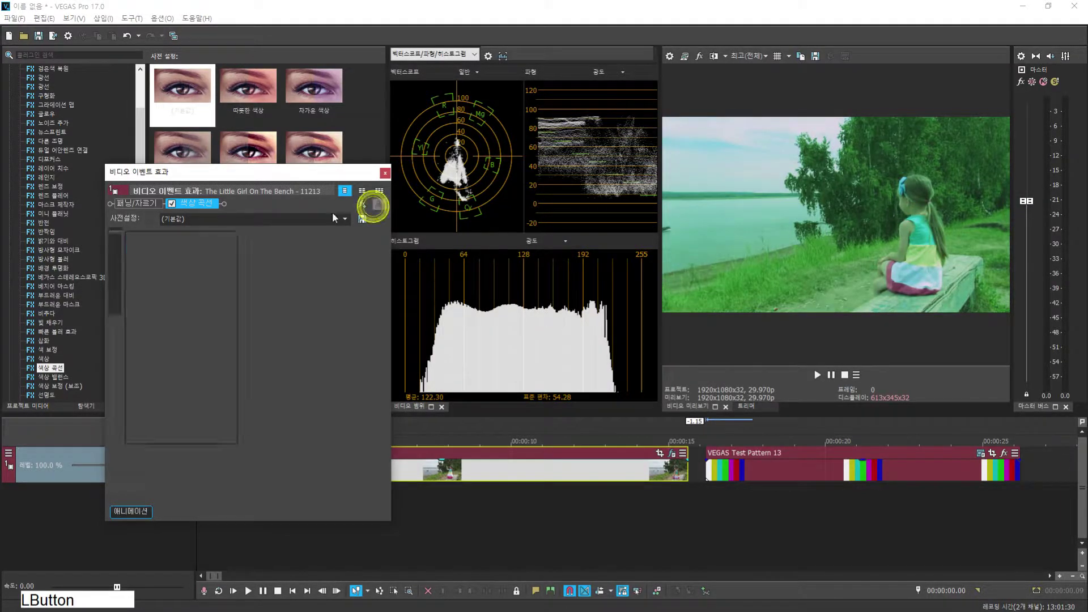
{"action": "left_click", "coordinate": [54, 377]}
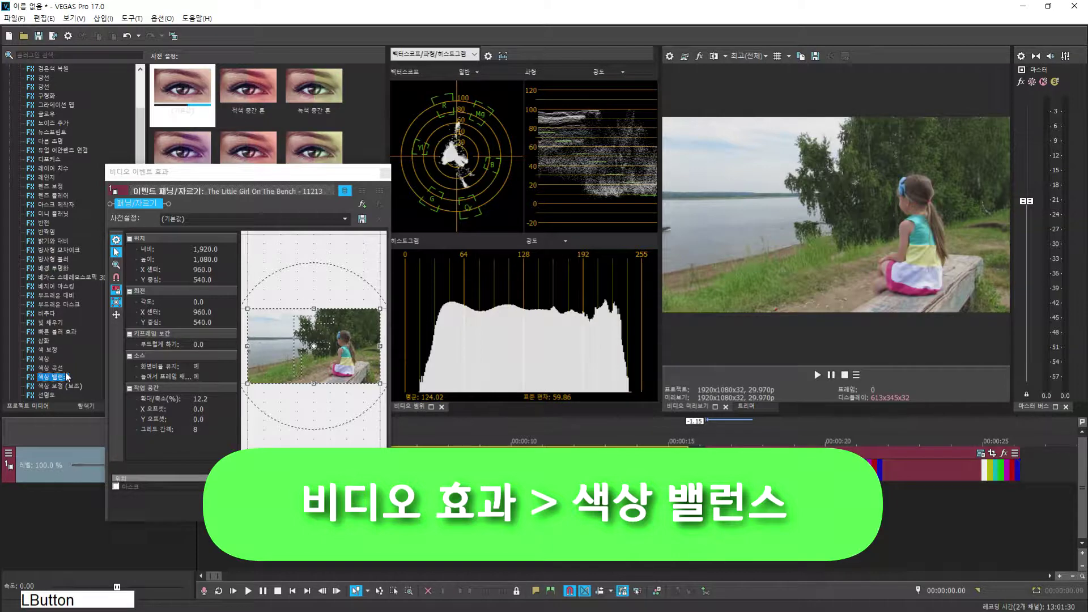
{"action": "left_click_drag", "start_coordinate": [59, 377], "coordinate": [197, 207]}
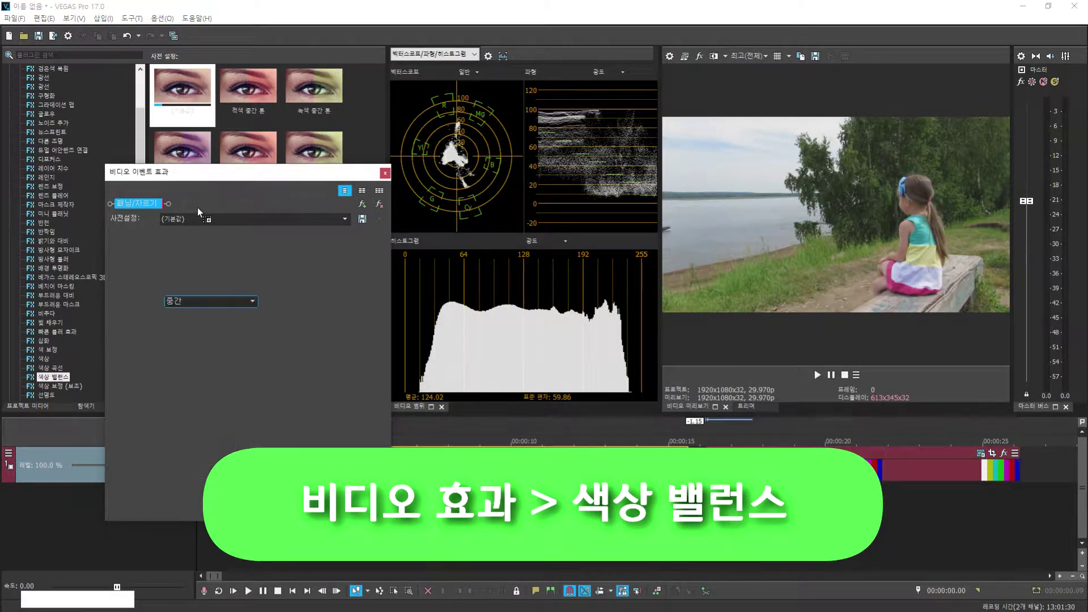
Set 색상 밸런스 to 적색 0.180, 녹색 -0.092 and 청색 0.085, try the 하이라이트 type, and choose 그림자.
{"action": "left_click_drag", "start_coordinate": [179, 254], "coordinate": [187, 285]}
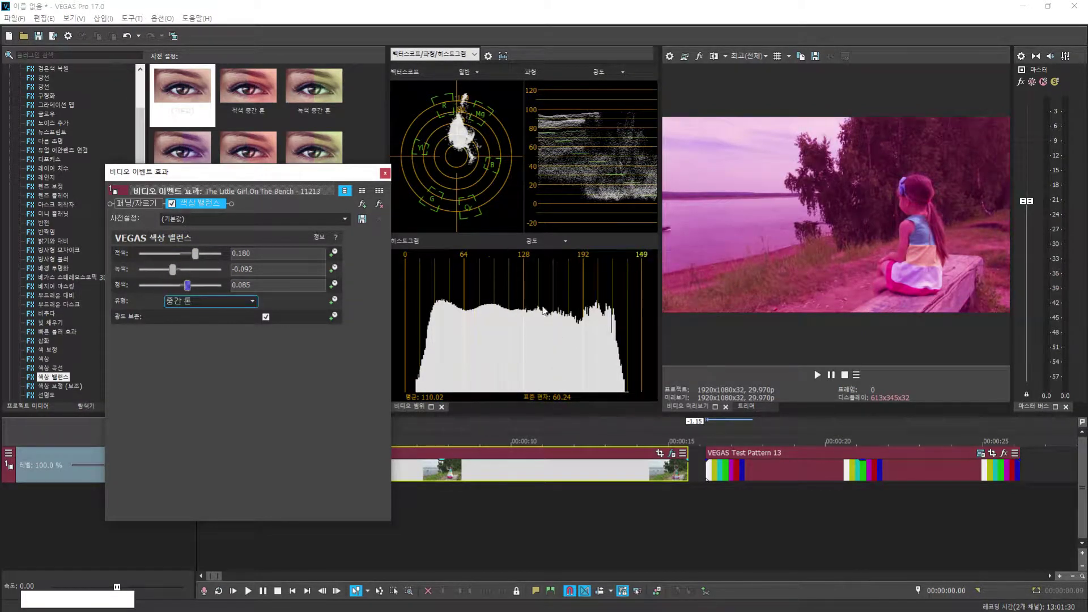
{"action": "left_click", "coordinate": [243, 302]}
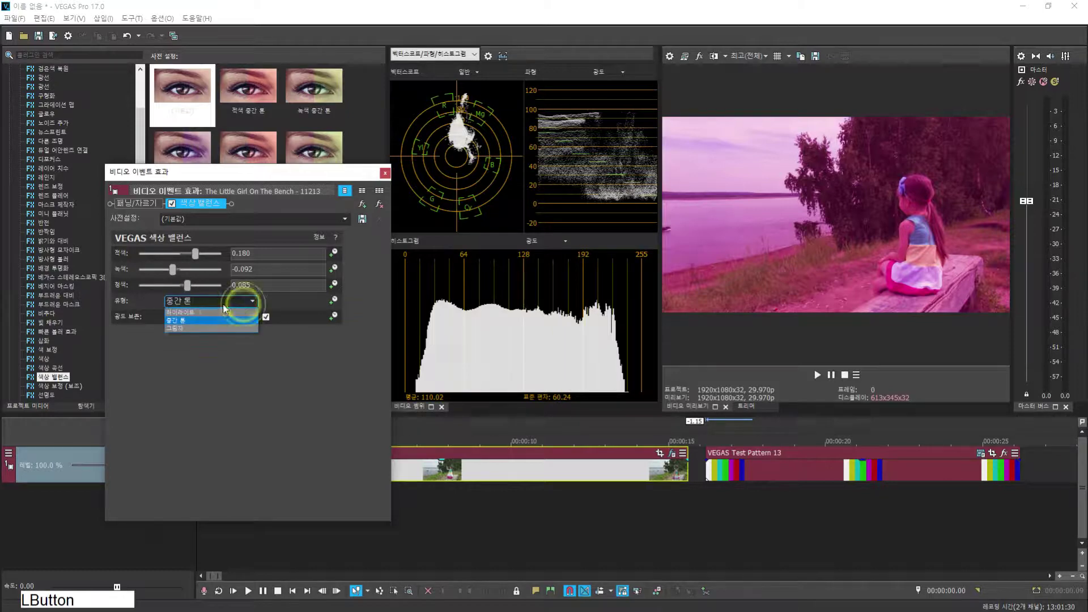
{"action": "left_click", "coordinate": [192, 312]}
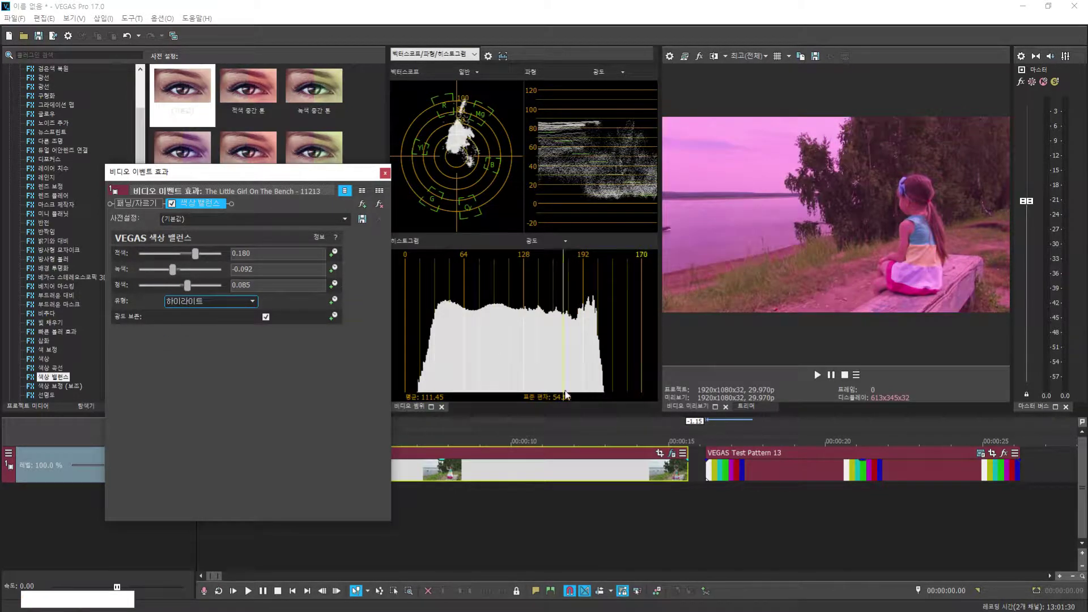
{"action": "left_click", "coordinate": [261, 304]}
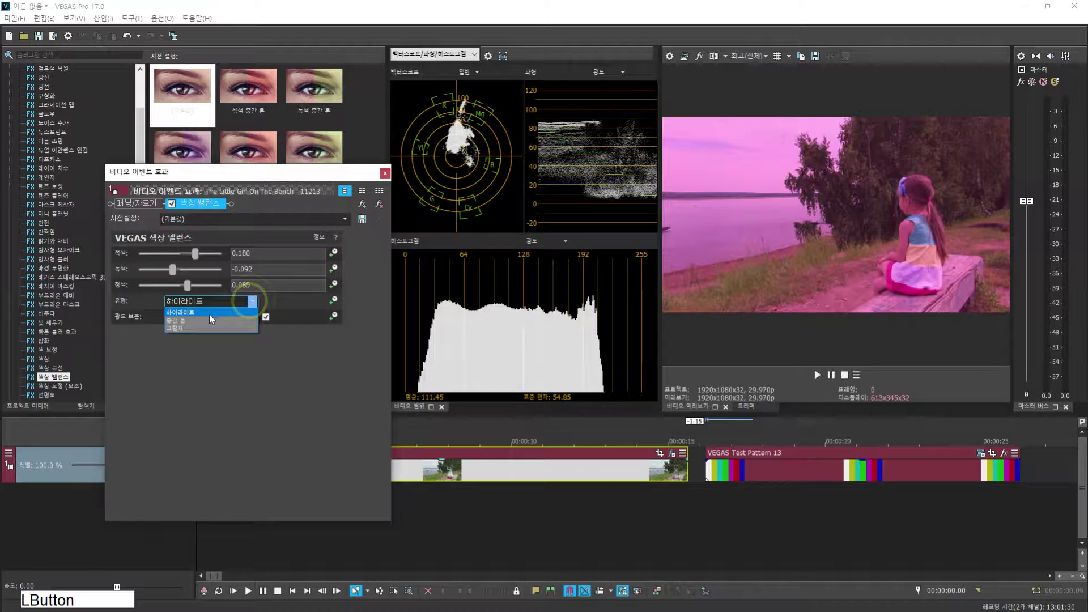
{"action": "left_click", "coordinate": [198, 324]}
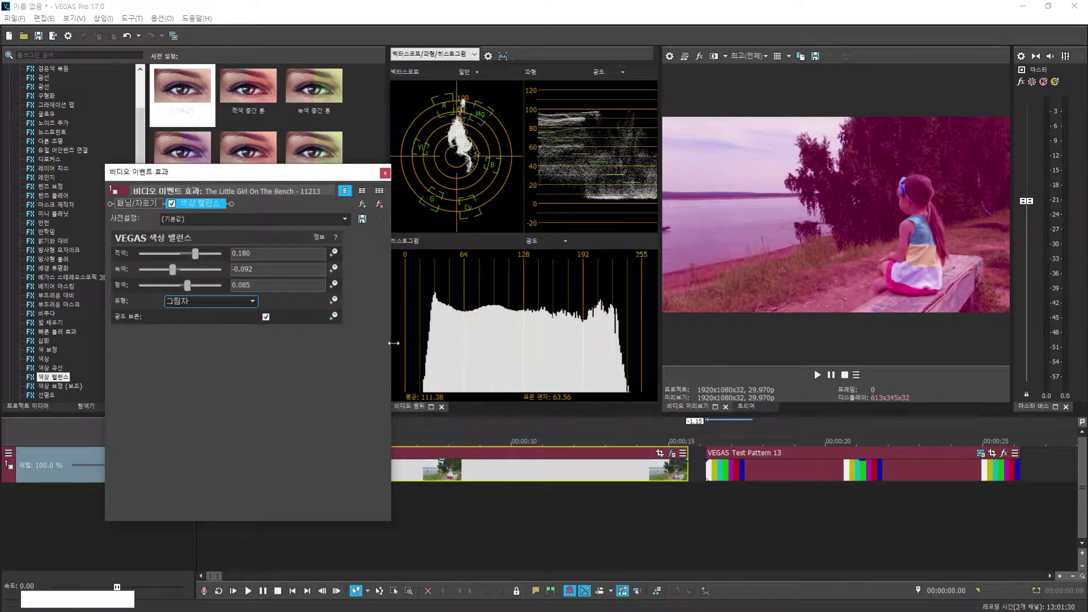
Remove the 색상 밸런스 effect from the clip and apply 색상 보정 (보조) instead.
{"action": "left_click", "coordinate": [379, 204]}
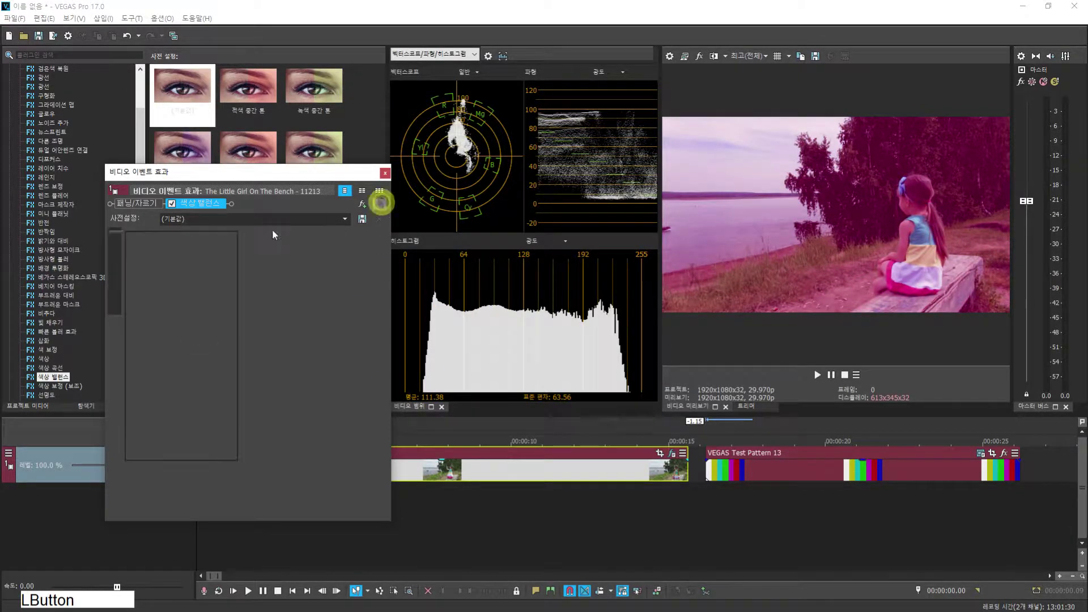
{"action": "left_click", "coordinate": [59, 384]}
{"action": "left_click_drag", "start_coordinate": [59, 383], "coordinate": [206, 205]}
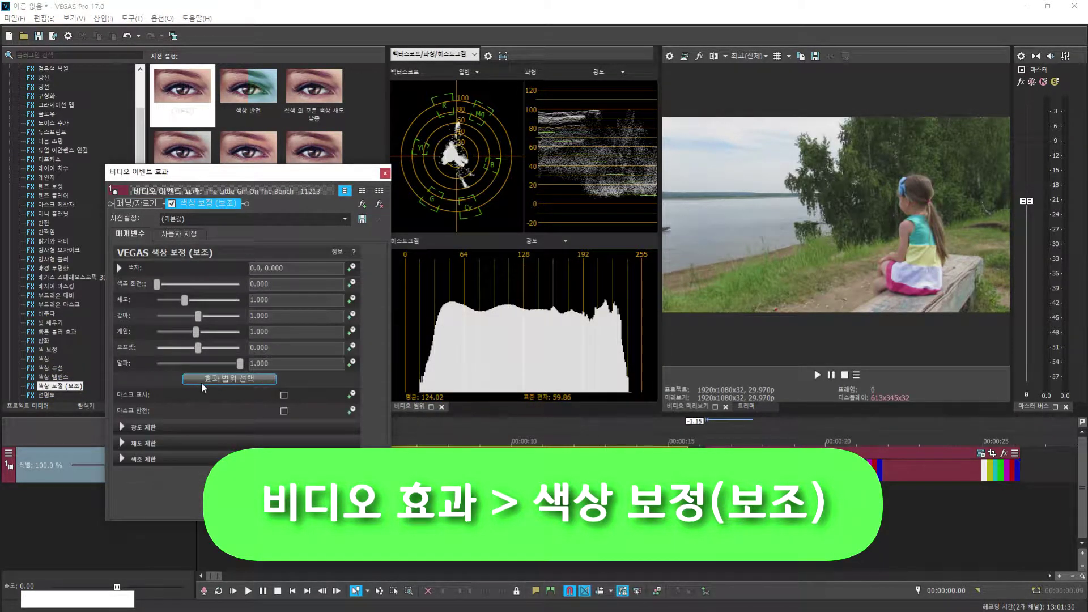
Try sampling the sky as the effect range and rotating its hue.
{"action": "left_click", "coordinate": [239, 379]}
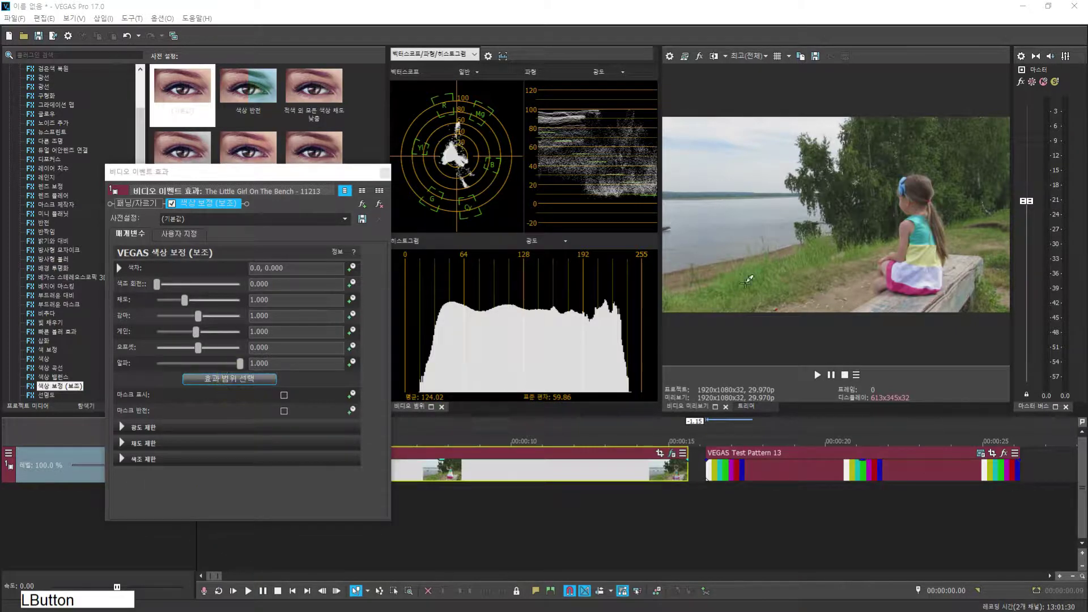
{"action": "left_click", "coordinate": [756, 164]}
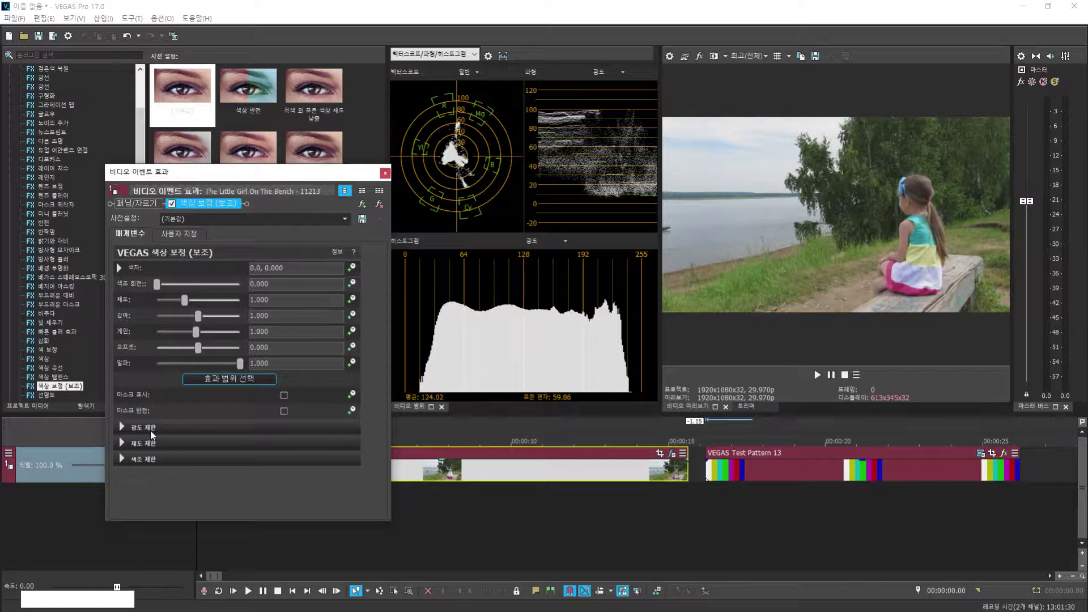
{"action": "left_click_drag", "start_coordinate": [156, 282], "coordinate": [252, 283]}
Sample the dark tree foliage above the girl as the effect range and display the mask.
{"action": "left_click", "coordinate": [233, 380]}
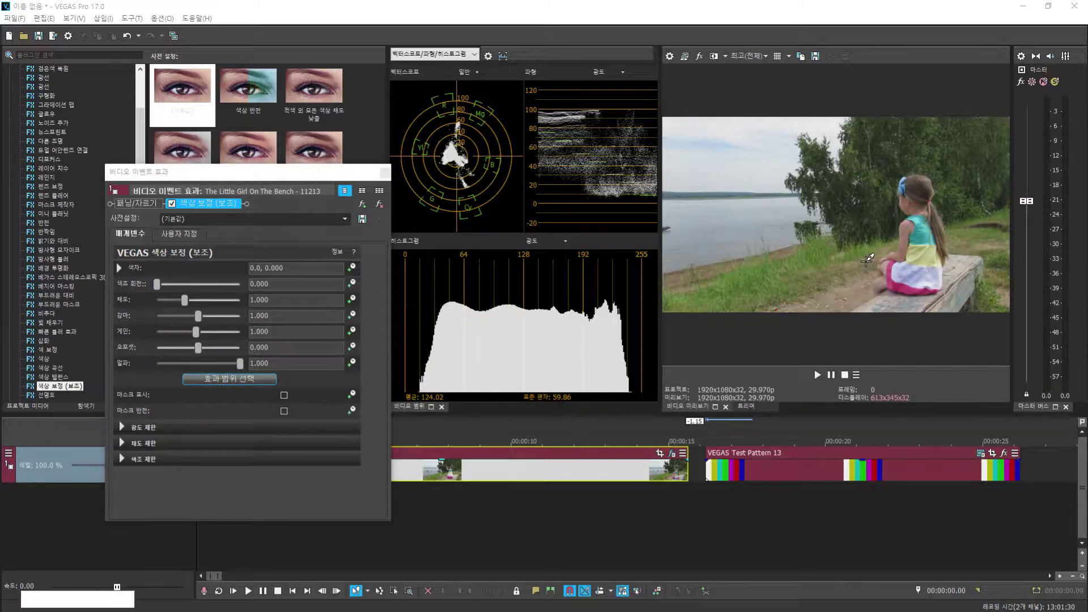
{"action": "left_click", "coordinate": [930, 153]}
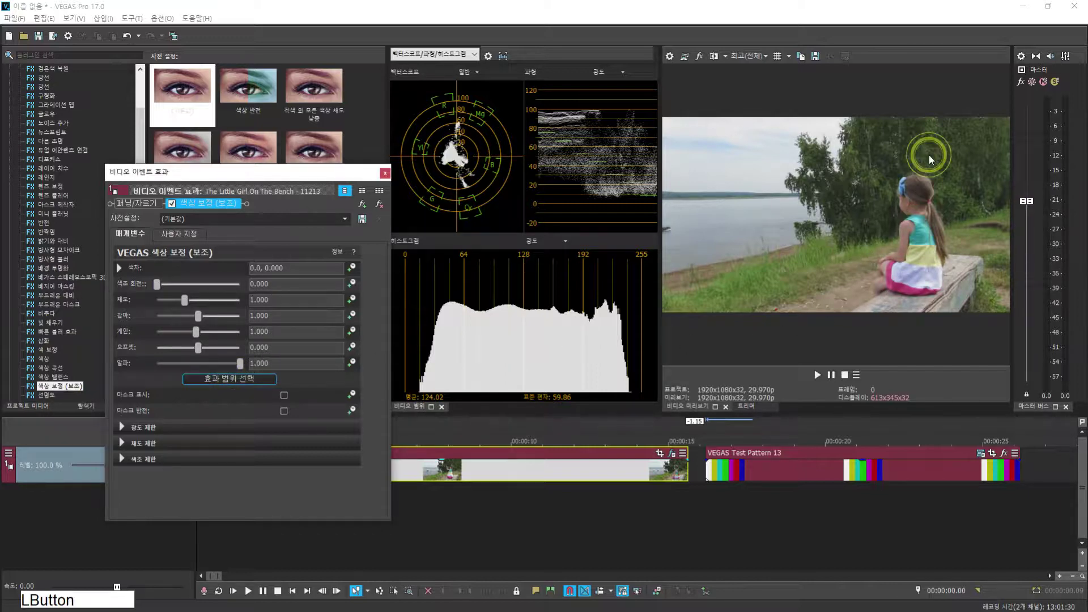
{"action": "left_click", "coordinate": [284, 395]}
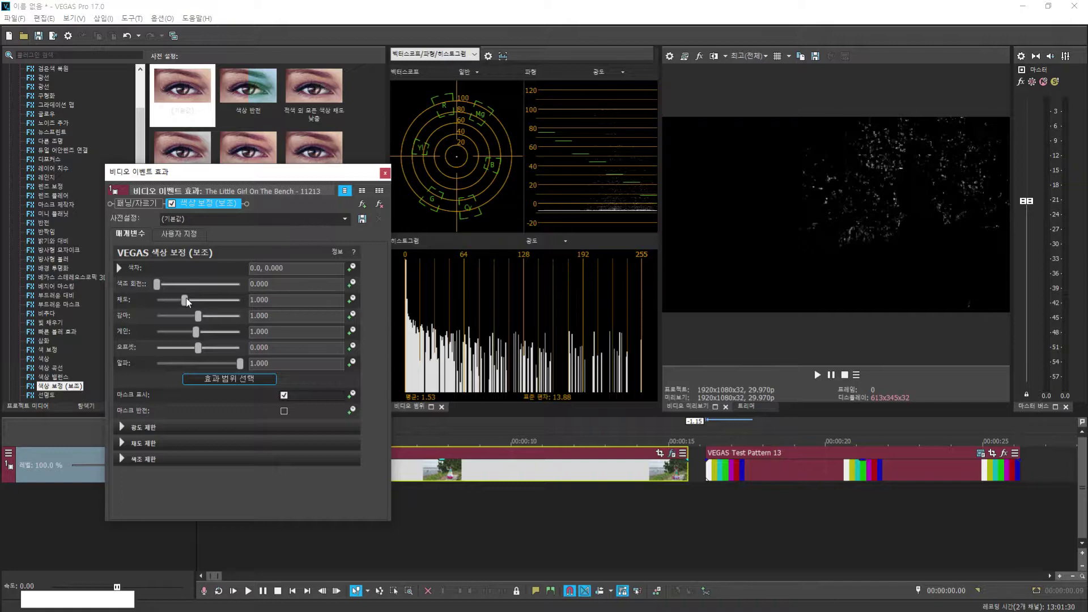
Widen the luminance limit (광도 제한) of the mask to a low of 8.673 and a high of 255.000.
{"action": "left_click", "coordinate": [122, 426]}
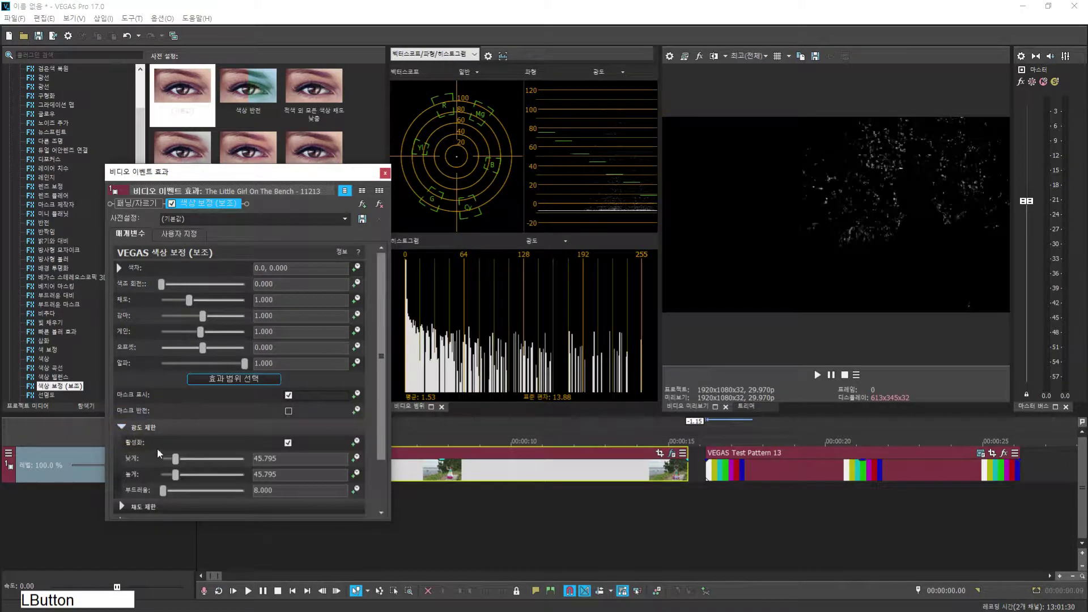
{"action": "left_click", "coordinate": [176, 460]}
{"action": "left_click_drag", "start_coordinate": [177, 462], "coordinate": [166, 463]}
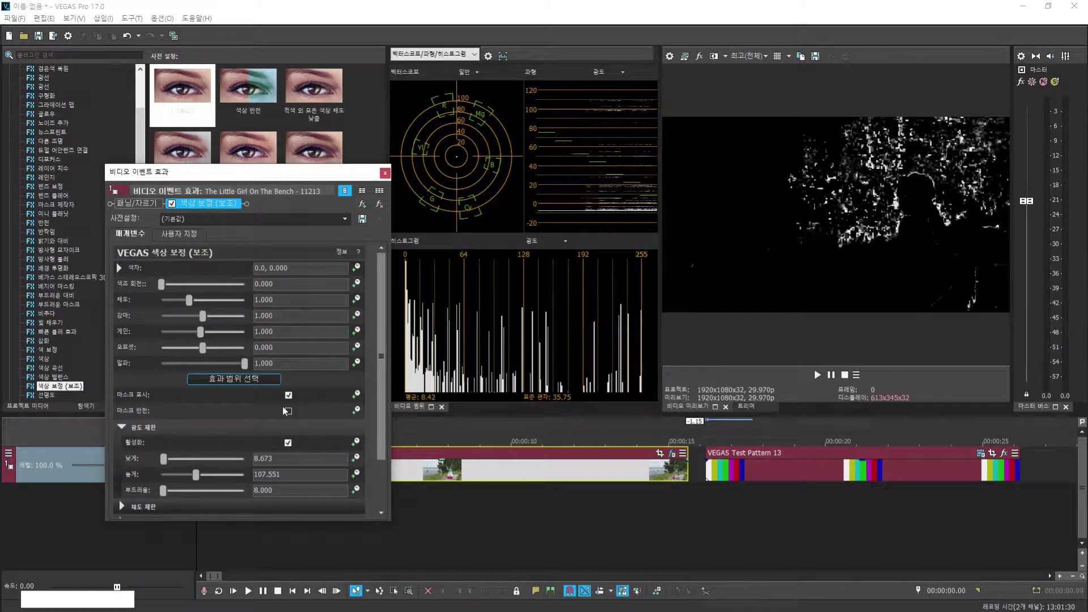
{"action": "left_click_drag", "start_coordinate": [195, 478], "coordinate": [239, 473]}
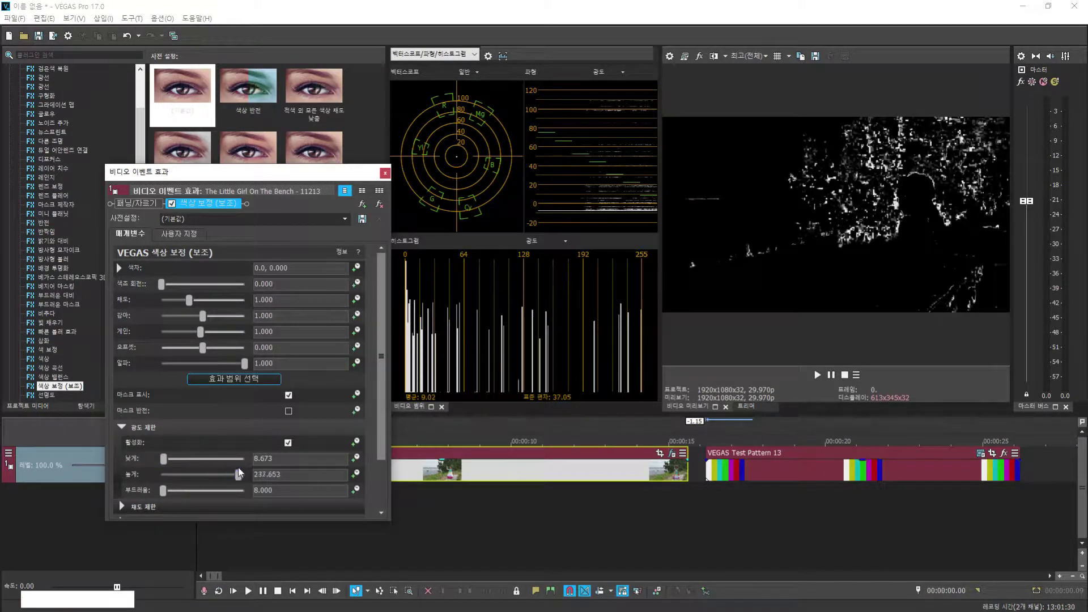
Set the saturation limit (채도 제한) of the mask to a low of 8.816 and a high of 81.551.
{"action": "left_click", "coordinate": [119, 505]}
{"action": "left_click_drag", "start_coordinate": [382, 371], "coordinate": [390, 489]}
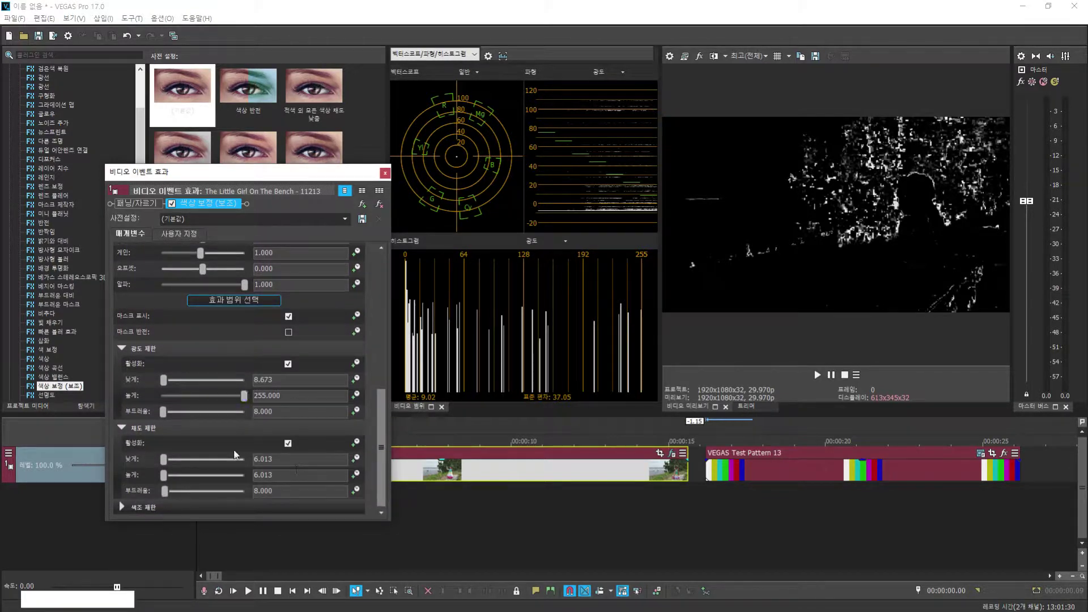
{"action": "mouse_move", "coordinate": [164, 459]}
{"action": "left_mouse_down"}
{"action": "mouse_move", "coordinate": [205, 457]}
{"action": "mouse_move", "coordinate": [168, 462]}
{"action": "left_mouse_up"}
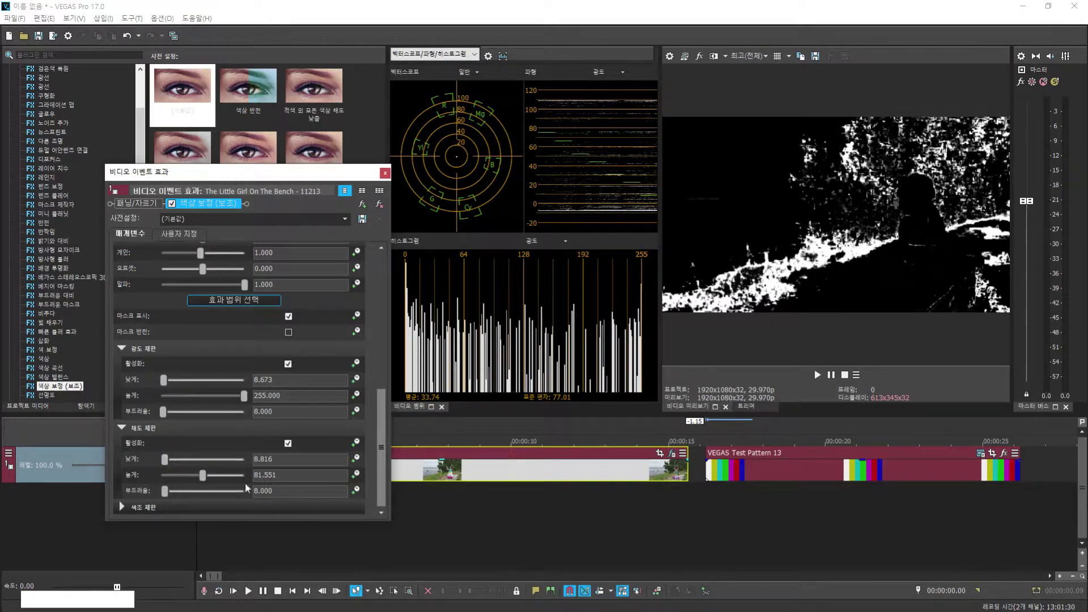
Set the centre of the mask's hue limit (색조 제한) to 203.265.
{"action": "left_click_drag", "start_coordinate": [381, 455], "coordinate": [372, 492]}
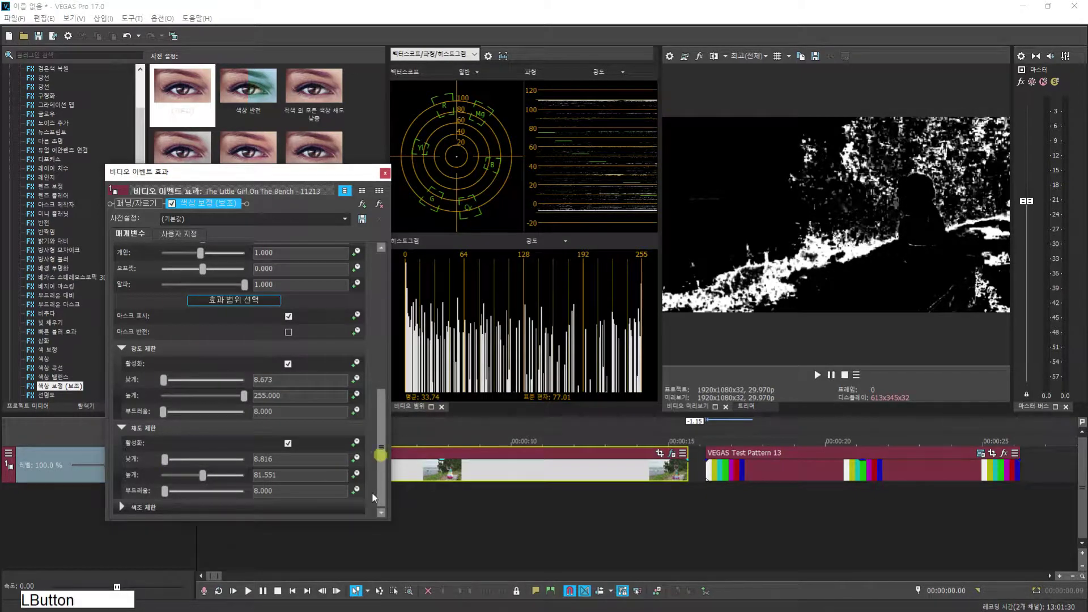
{"action": "left_click", "coordinate": [118, 506]}
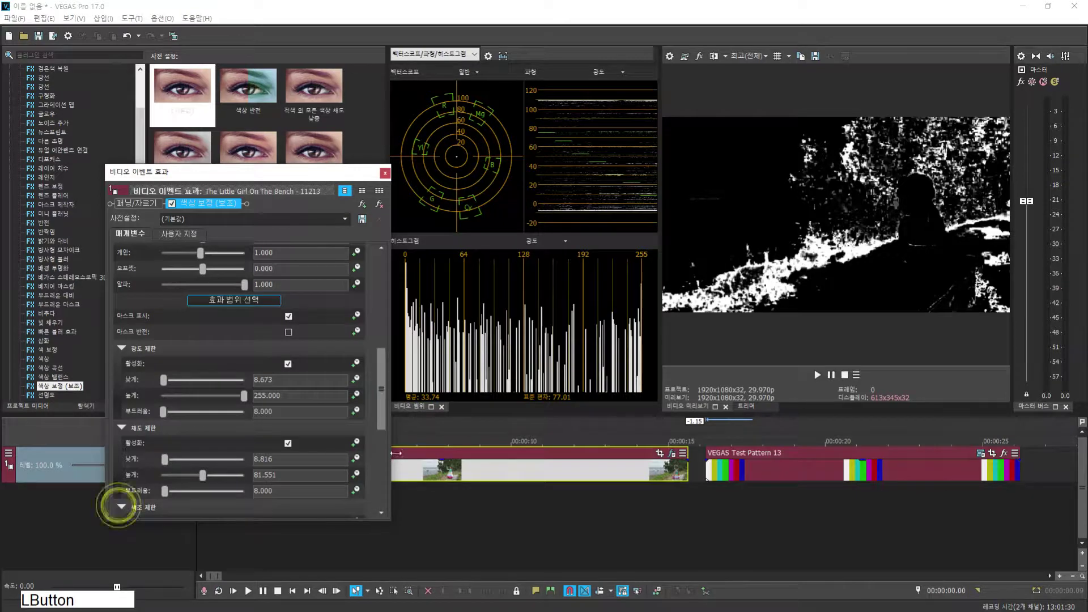
{"action": "left_click_drag", "start_coordinate": [380, 410], "coordinate": [368, 509]}
{"action": "mouse_move", "coordinate": [202, 474]}
{"action": "left_mouse_down"}
{"action": "mouse_move", "coordinate": [222, 476]}
{"action": "mouse_move", "coordinate": [207, 476]}
{"action": "left_mouse_up"}
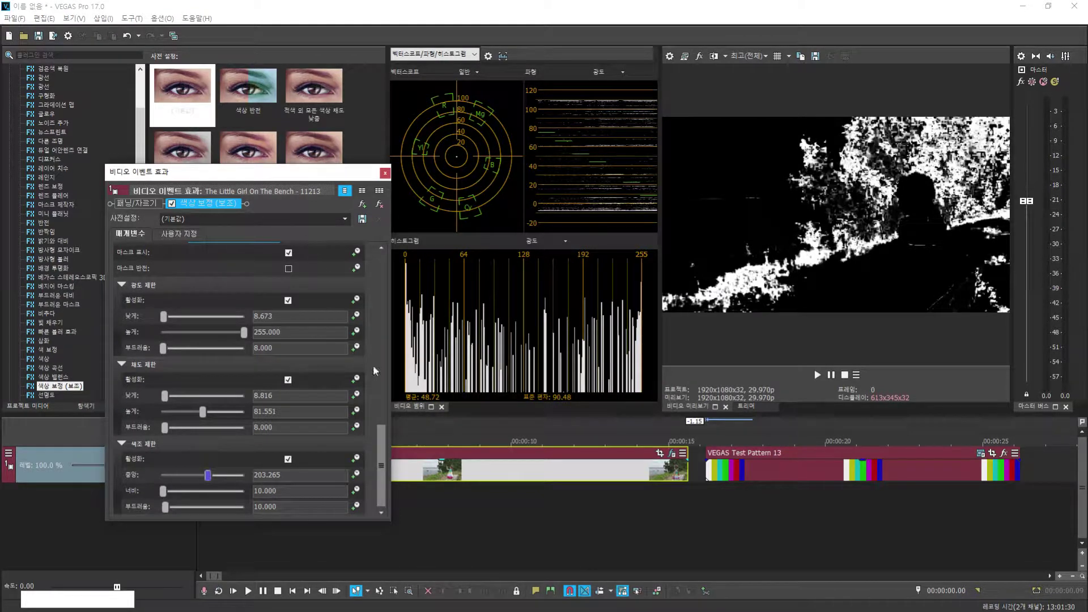
Hide the mask and set the hue rotation (색조 회전) of the selected foliage to 252.245.
{"action": "left_click_drag", "start_coordinate": [380, 465], "coordinate": [378, 292]}
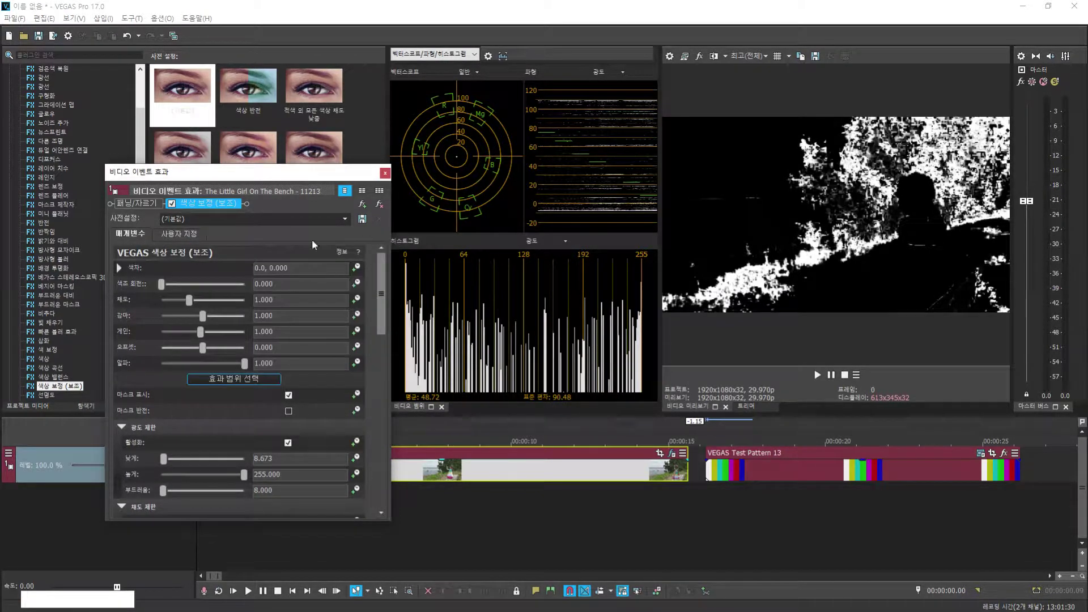
{"action": "left_click", "coordinate": [289, 395]}
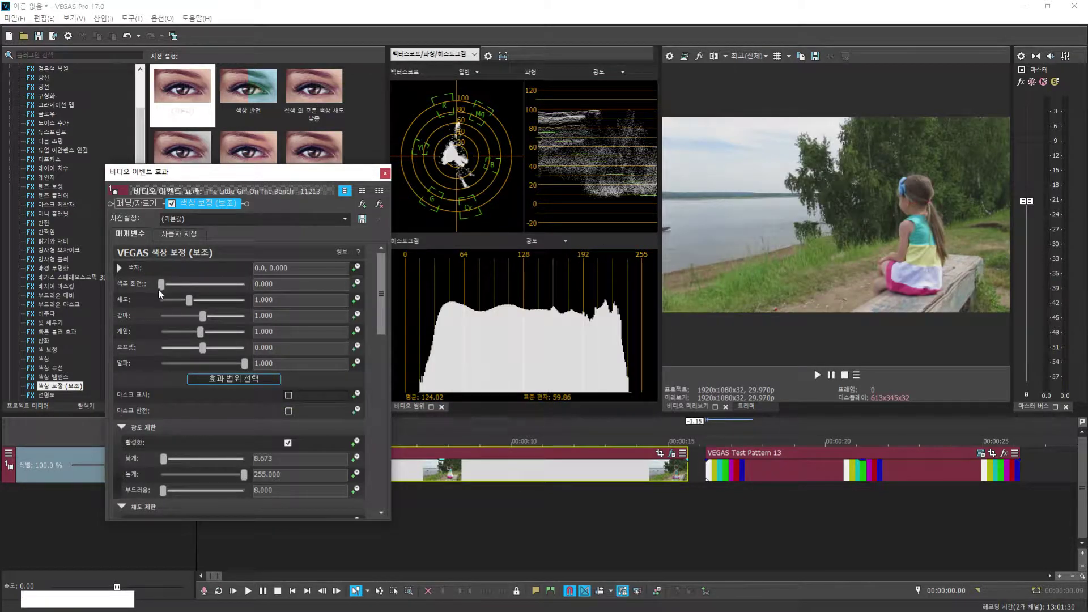
{"action": "left_click_drag", "start_coordinate": [160, 285], "coordinate": [219, 284]}
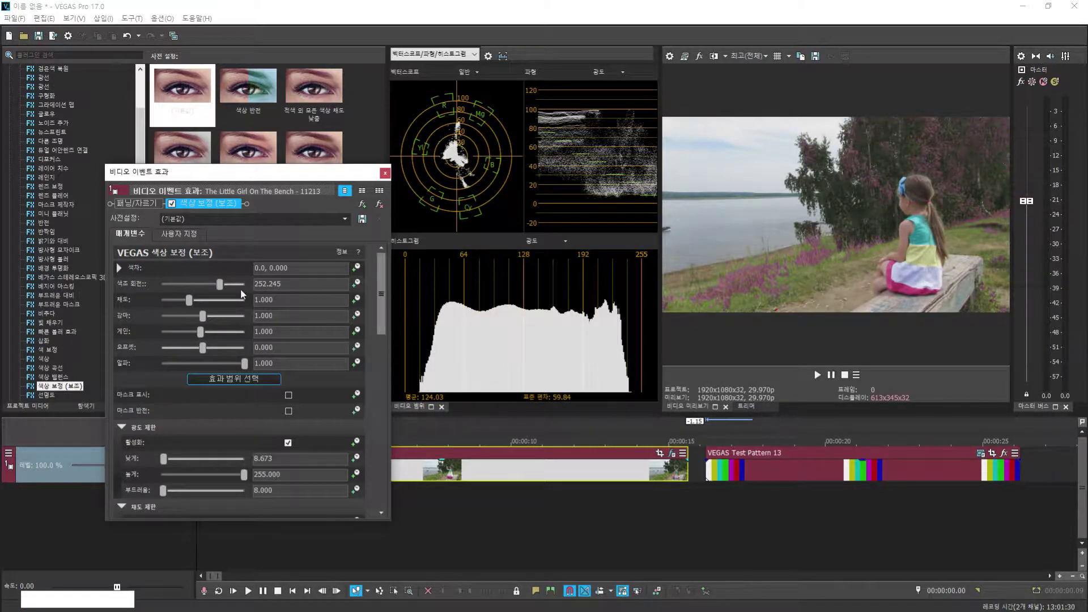
Set 색조 회전 to 318.367, 채도 to 0.673, 감마 to 1.483, 게인 to 1.289 and 오프셋 to -98.490.
{"action": "left_click_drag", "start_coordinate": [225, 284], "coordinate": [226, 319]}
{"action": "mouse_move", "coordinate": [244, 364]}
{"action": "left_mouse_down"}
{"action": "mouse_move", "coordinate": [115, 361]}
{"action": "mouse_move", "coordinate": [251, 362]}
{"action": "left_mouse_up"}
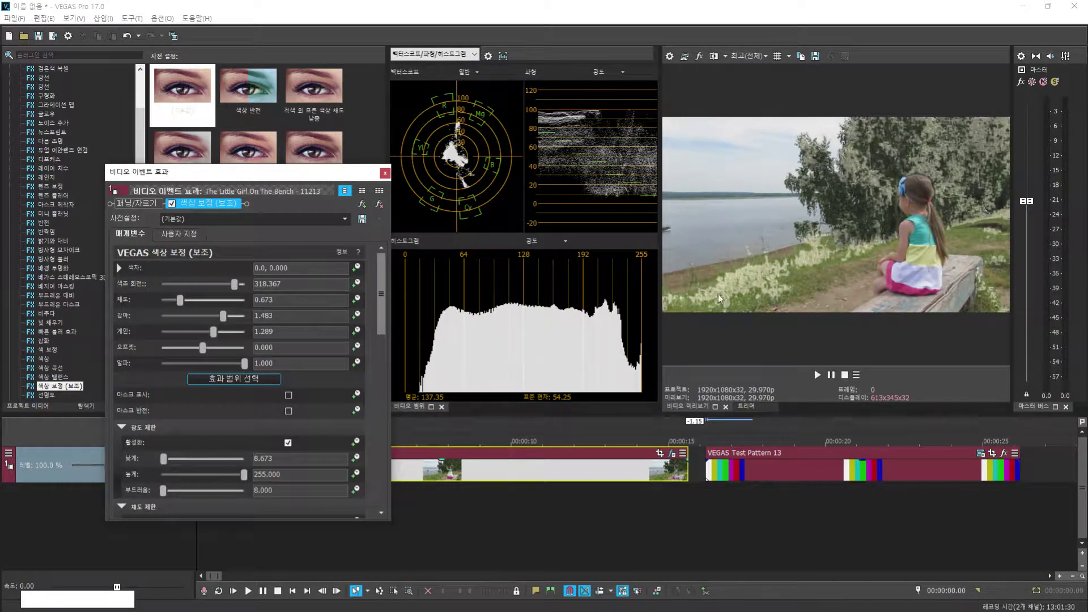
{"action": "left_click_drag", "start_coordinate": [206, 349], "coordinate": [199, 349]}
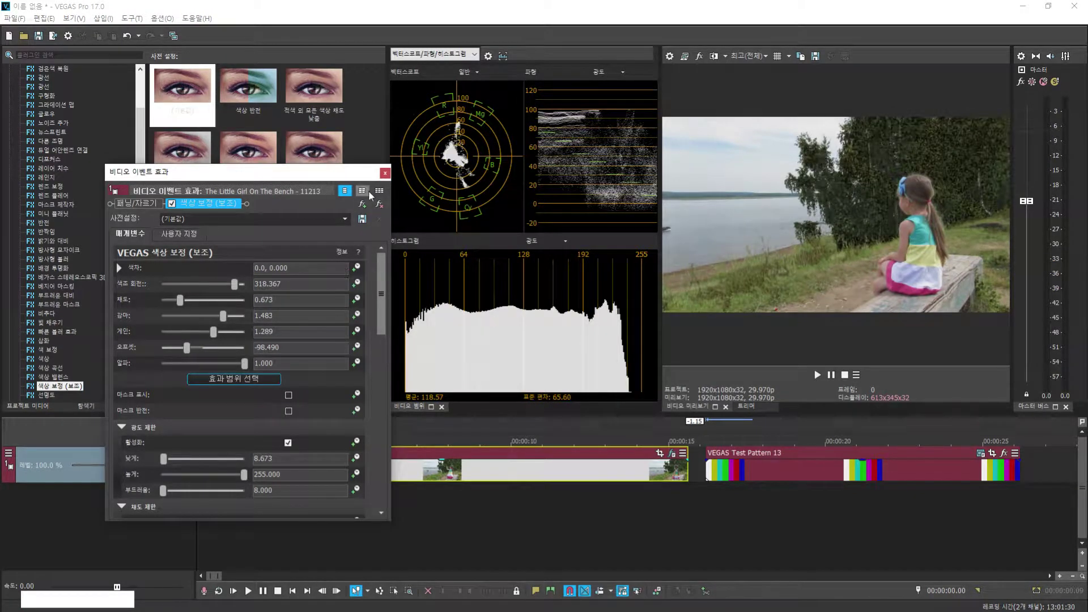
Remove the 색상 보정 (보조) effect from the clip and apply 채도 조정 instead.
{"action": "left_click", "coordinate": [379, 204]}
{"action": "scroll", "coordinate": [78, 338], "scroll_direction": "down", "scroll_amount": 6}
{"action": "scroll", "coordinate": [78, 338], "scroll_direction": "down", "scroll_amount": 5}
{"action": "left_click_drag", "start_coordinate": [51, 285], "coordinate": [207, 210]}
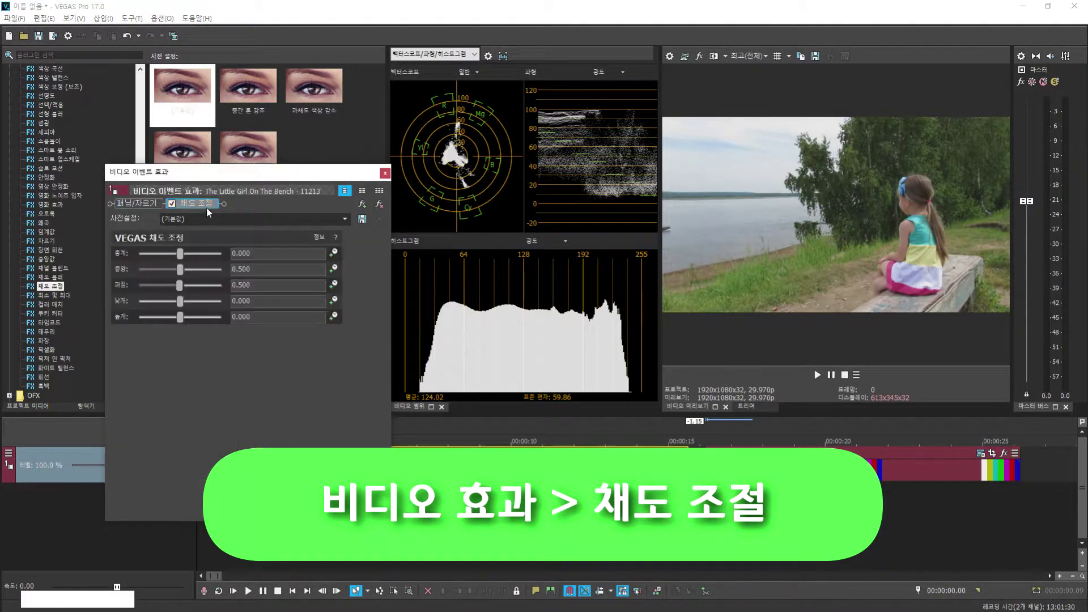
Adjust the clip's saturation with 총계 0.156, 중앙 0.320, 퍼짐 0.724, 낮게 0.782 and 높게 -0.156.
{"action": "left_click_drag", "start_coordinate": [180, 255], "coordinate": [199, 287]}
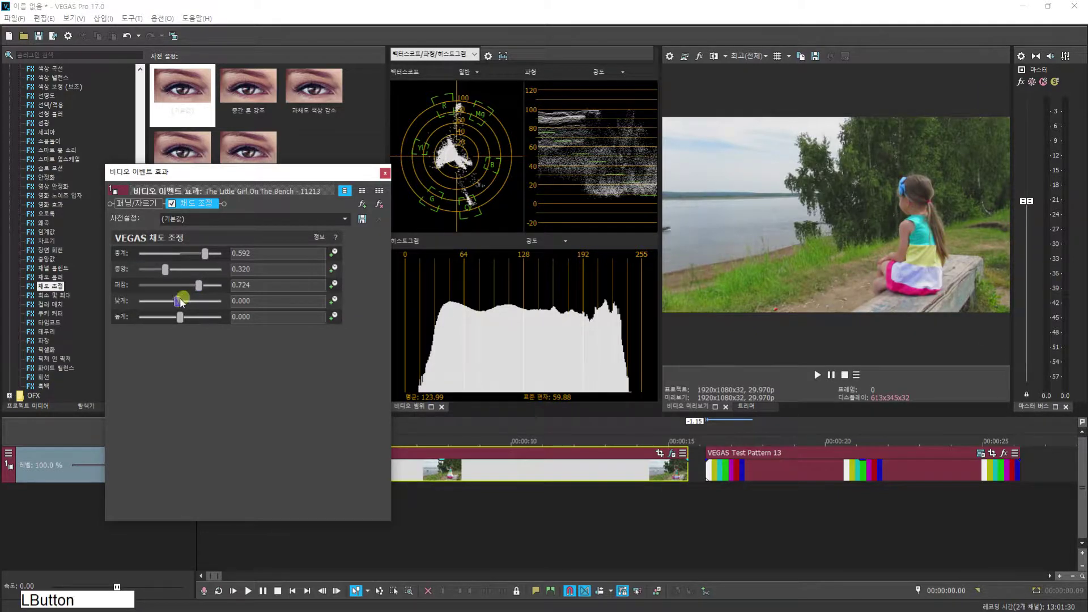
{"action": "mouse_move", "coordinate": [179, 301]}
{"action": "left_mouse_down"}
{"action": "mouse_move", "coordinate": [212, 307]}
{"action": "mouse_move", "coordinate": [195, 318]}
{"action": "mouse_move", "coordinate": [204, 319]}
{"action": "mouse_move", "coordinate": [165, 318]}
{"action": "mouse_move", "coordinate": [214, 318]}
{"action": "mouse_move", "coordinate": [173, 318]}
{"action": "left_mouse_up"}
{"action": "mouse_move", "coordinate": [206, 261]}
{"action": "left_mouse_down"}
{"action": "mouse_move", "coordinate": [165, 261]}
{"action": "mouse_move", "coordinate": [189, 263]}
{"action": "left_mouse_up"}
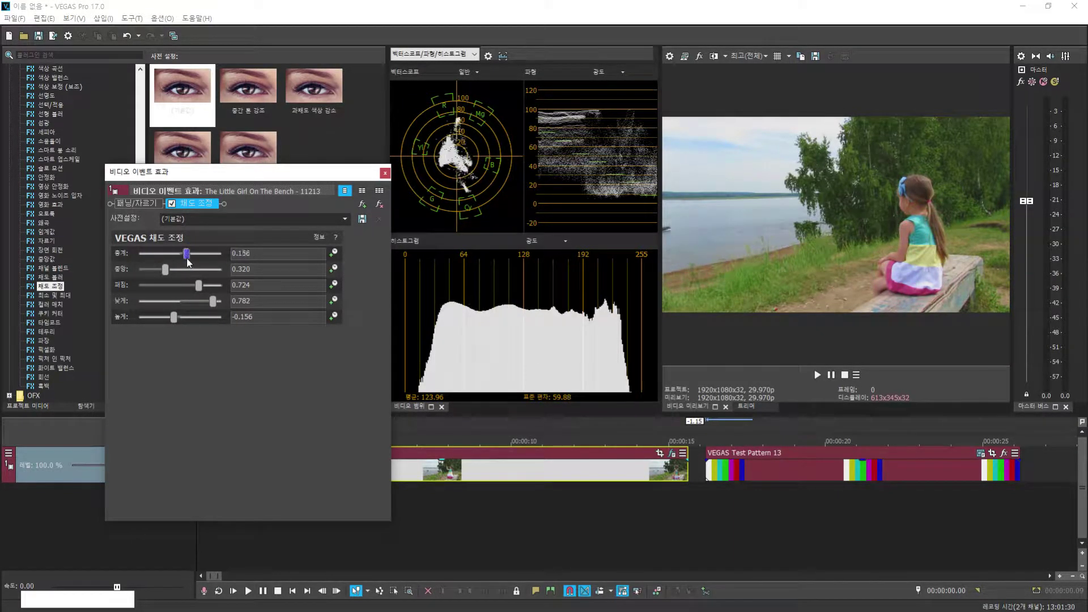
Replace the 채도 조정 effect with 컬러 매치 and load 트랜지션테스트_1.jpg as its source image (원본 이미지).
{"action": "left_click", "coordinate": [379, 204]}
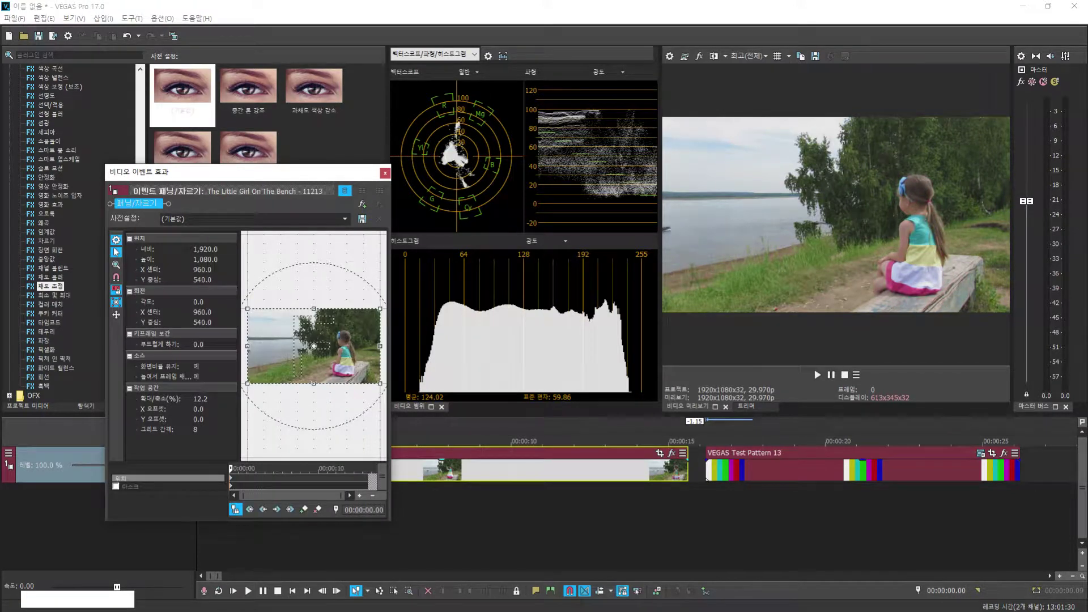
{"action": "left_click_drag", "start_coordinate": [53, 303], "coordinate": [187, 196]}
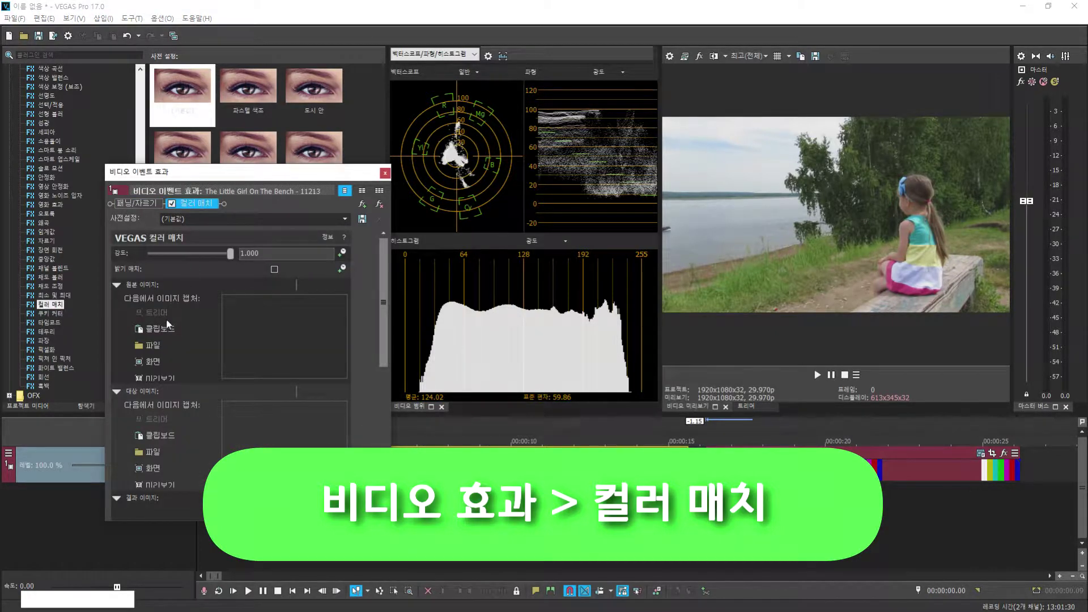
{"action": "left_click", "coordinate": [149, 346]}
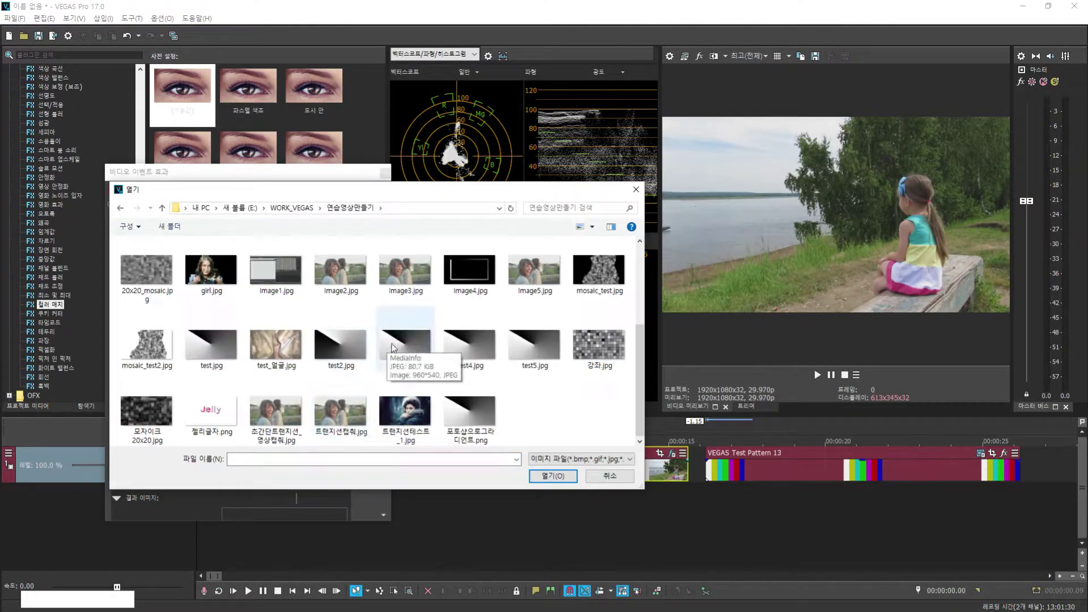
{"action": "double_click", "coordinate": [411, 412]}
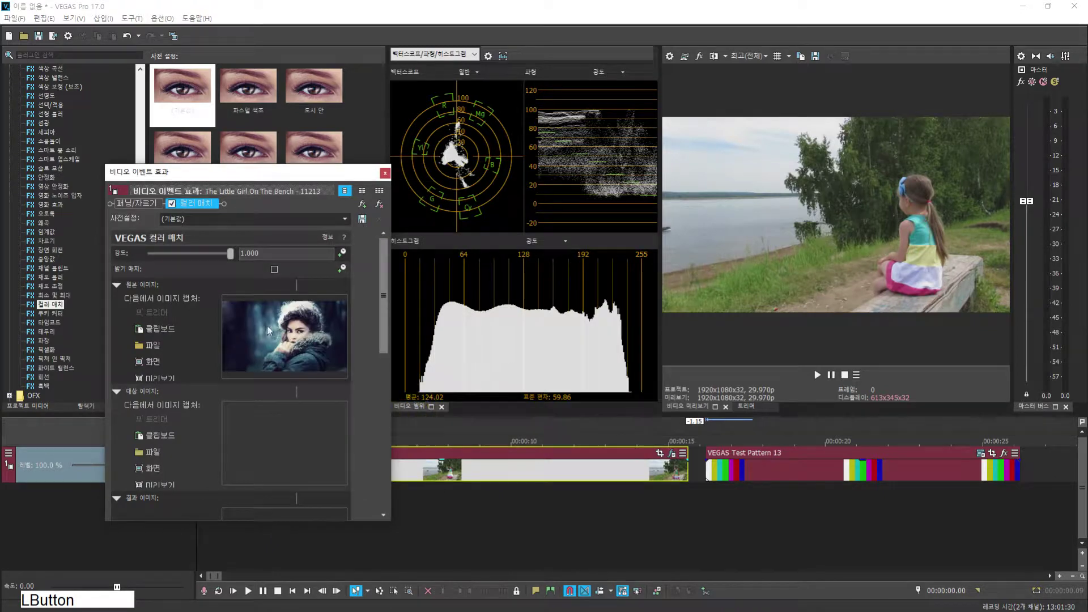
Load image3.jpg as the 컬러 매치 target image (대상 이미지) and view the result image.
{"action": "left_click", "coordinate": [152, 452]}
{"action": "scroll", "coordinate": [434, 365], "scroll_direction": "down", "scroll_amount": 1}
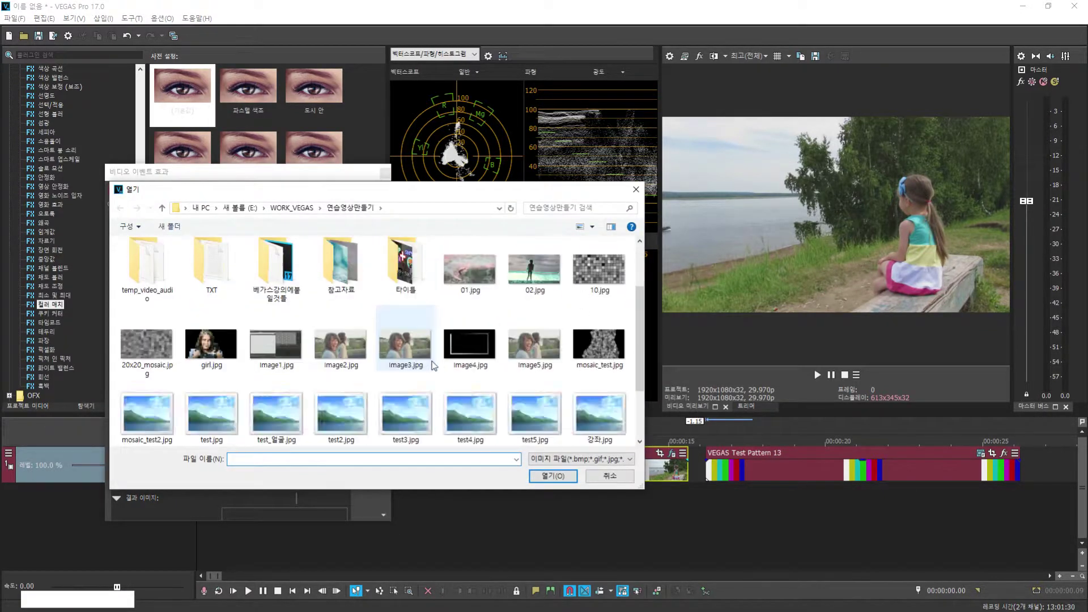
{"action": "double_click", "coordinate": [408, 341]}
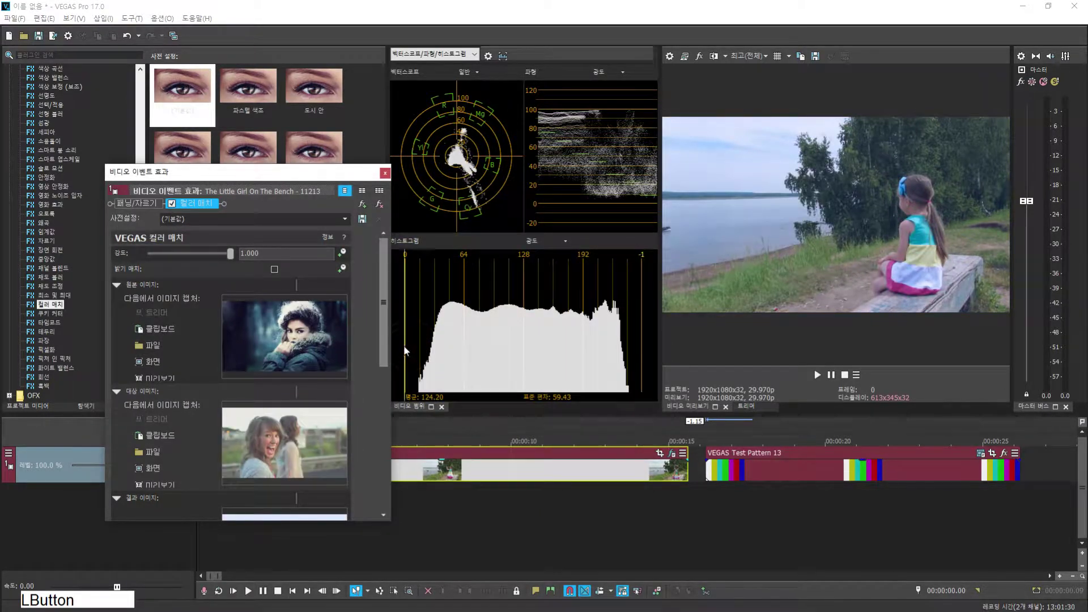
{"action": "left_click_drag", "start_coordinate": [383, 330], "coordinate": [368, 506]}
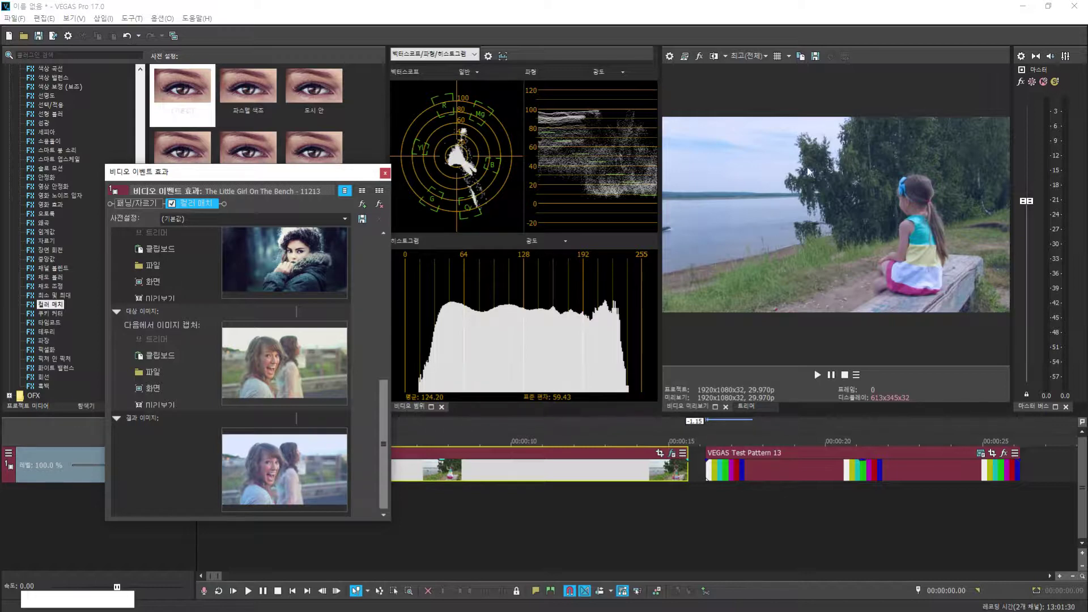
Review the 컬러 매치 images and remove the 컬러 매치 effect from the clip.
{"action": "left_click_drag", "start_coordinate": [384, 444], "coordinate": [370, 407]}
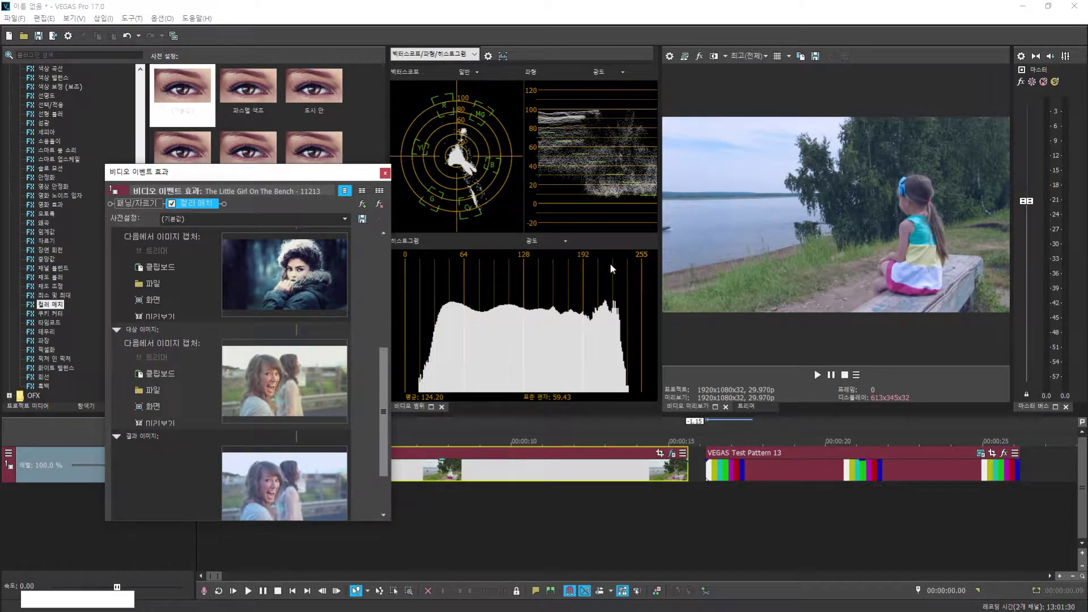
{"action": "left_click", "coordinate": [379, 205]}
{"action": "left_click", "coordinate": [384, 173]}
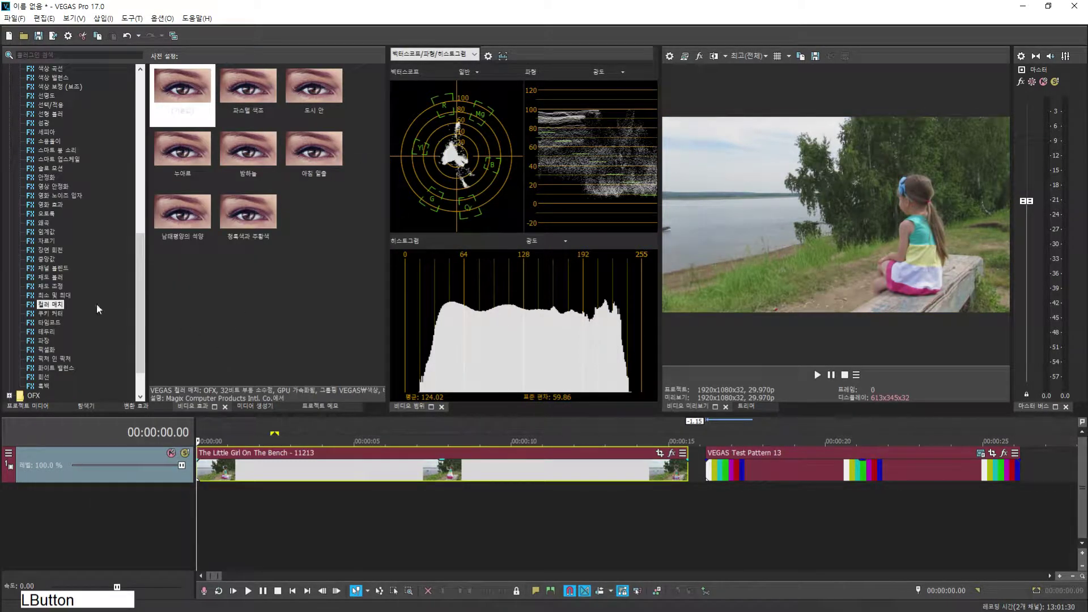
Apply 화이트 밸런스 to the girl clip and sample its mid colour from the white skirt, then resample from the sky above the trees.
{"action": "left_click", "coordinate": [57, 369]}
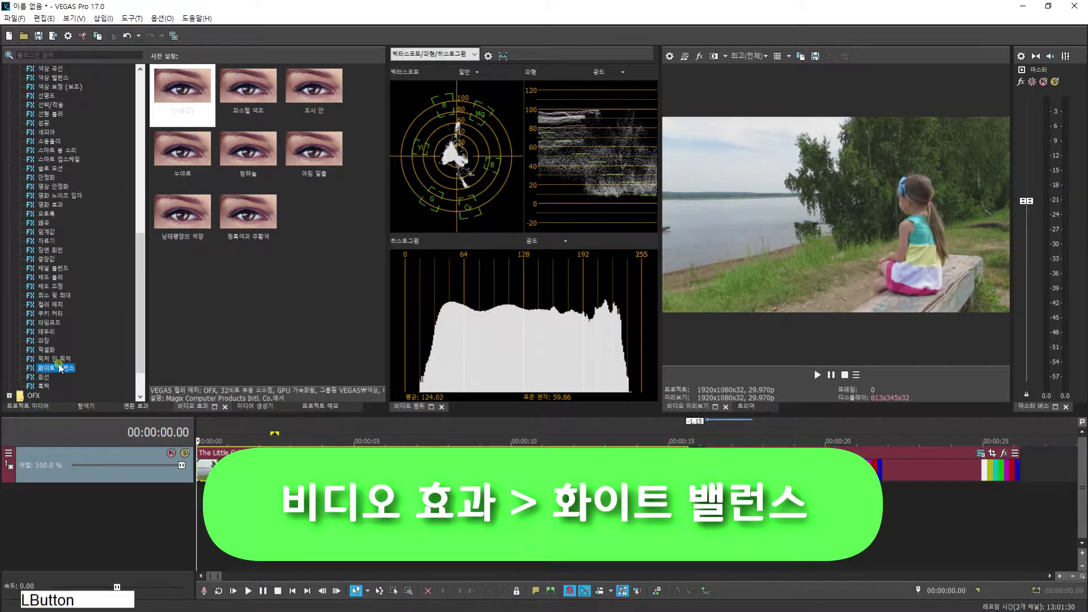
{"action": "left_click_drag", "start_coordinate": [58, 369], "coordinate": [268, 468]}
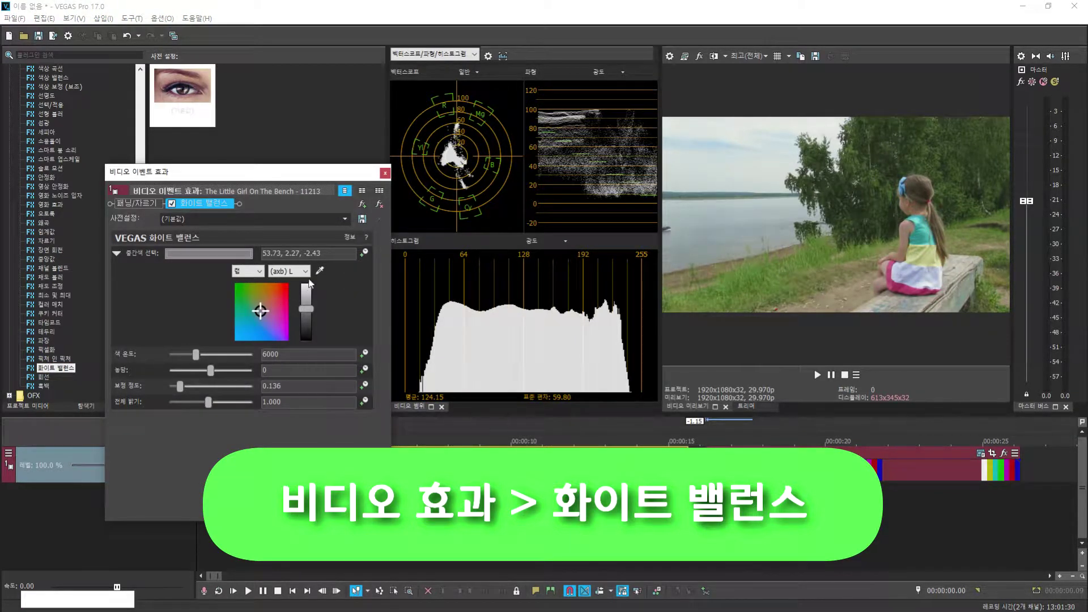
{"action": "left_click", "coordinate": [319, 271]}
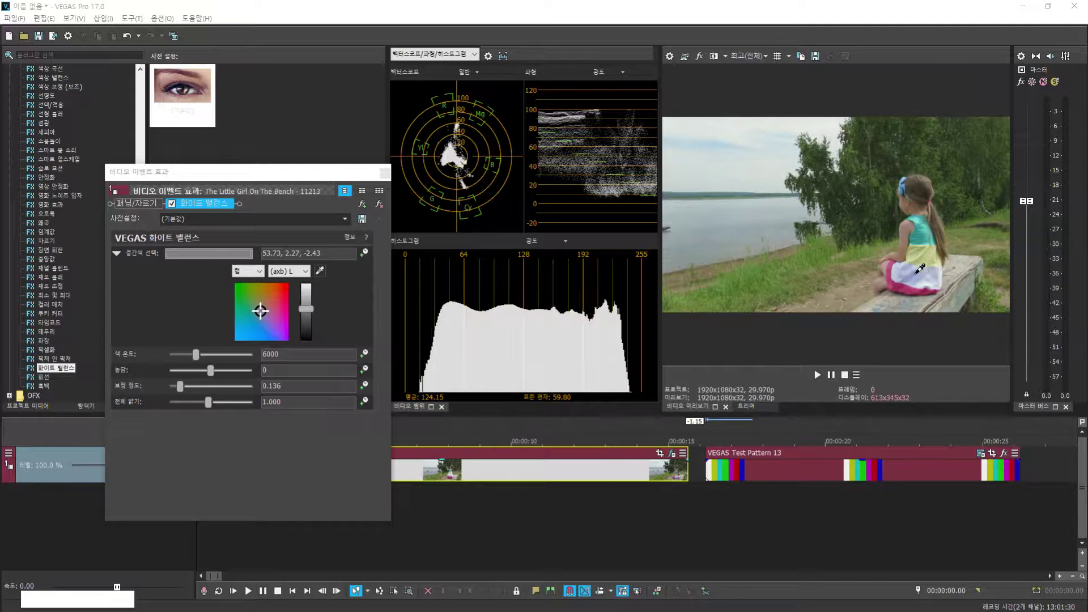
{"action": "left_click", "coordinate": [914, 274]}
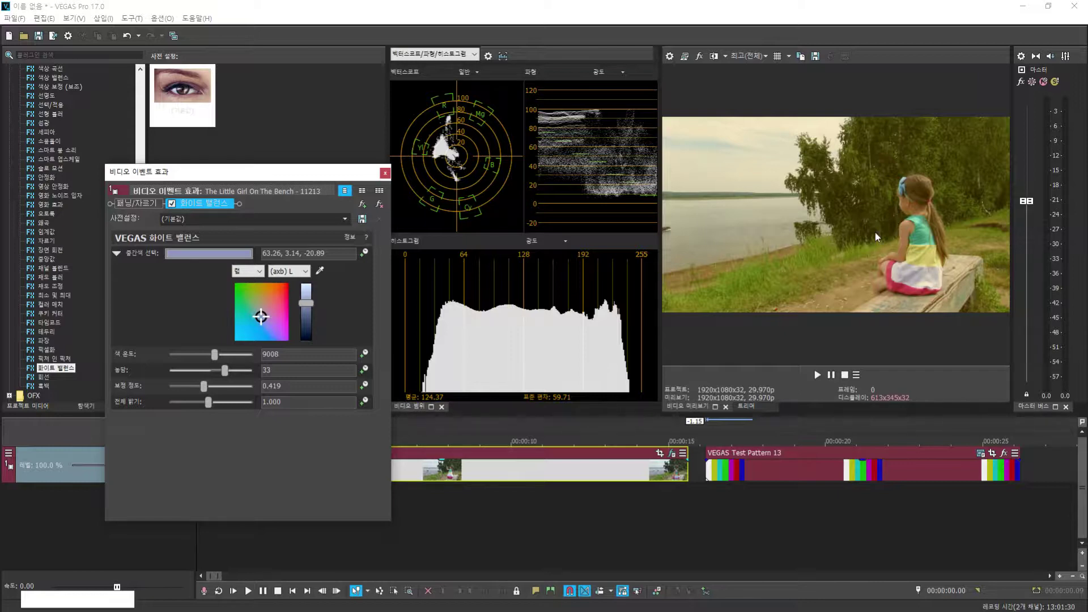
{"action": "left_click", "coordinate": [320, 270]}
{"action": "left_click", "coordinate": [785, 126]}
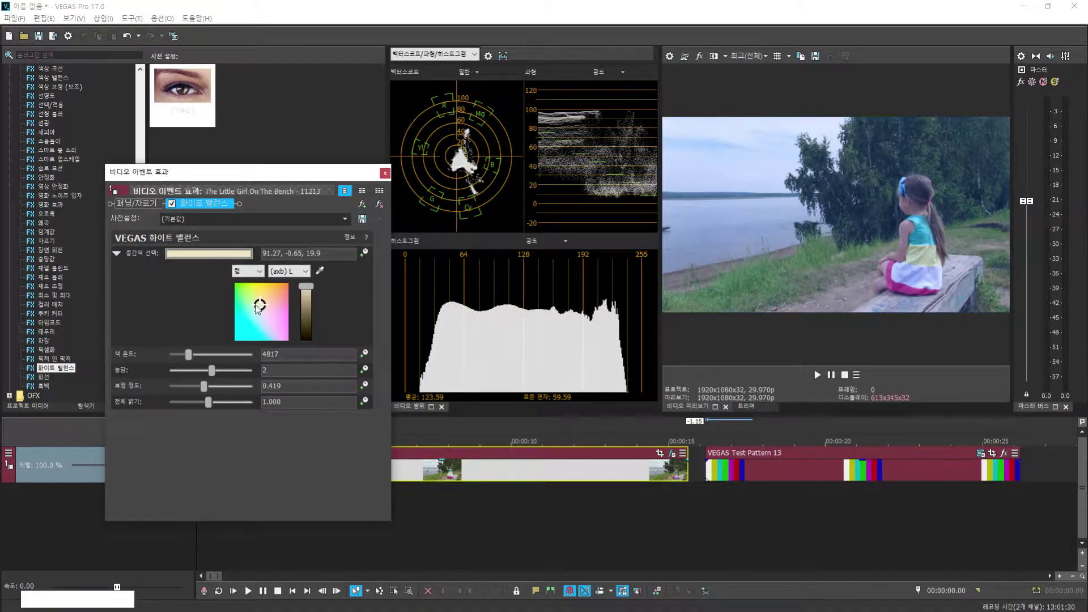
Try raising the white balance colour temperature (색 온도) to 12829, then remove the 화이트 밸런스 effect.
{"action": "left_click_drag", "start_coordinate": [188, 355], "coordinate": [227, 355]}
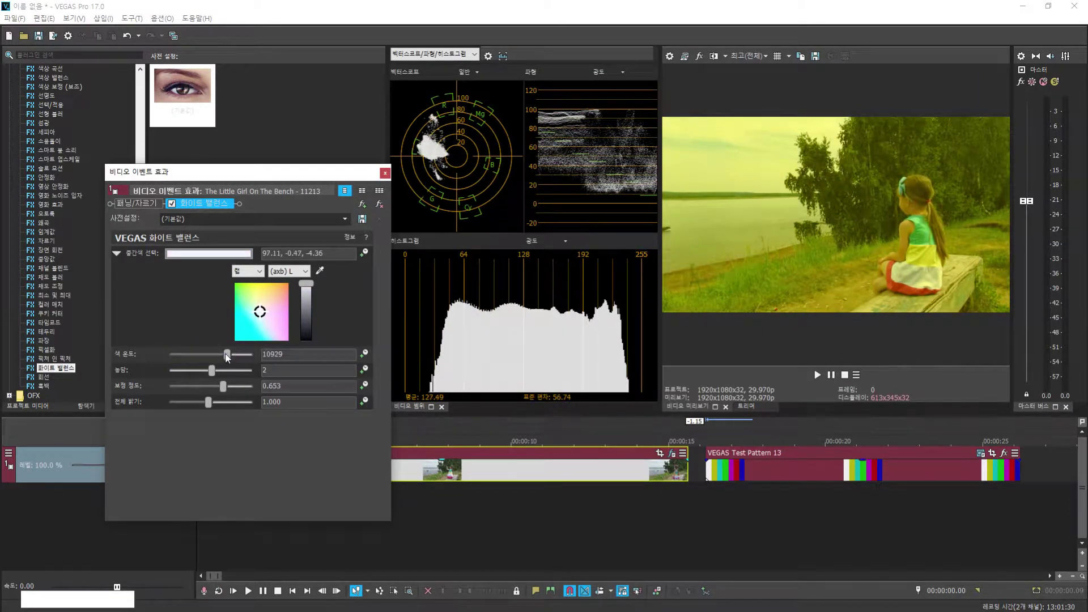
{"action": "mouse_move", "coordinate": [228, 362]}
{"action": "left_mouse_down"}
{"action": "mouse_move", "coordinate": [189, 363]}
{"action": "mouse_move", "coordinate": [236, 356]}
{"action": "left_mouse_up"}
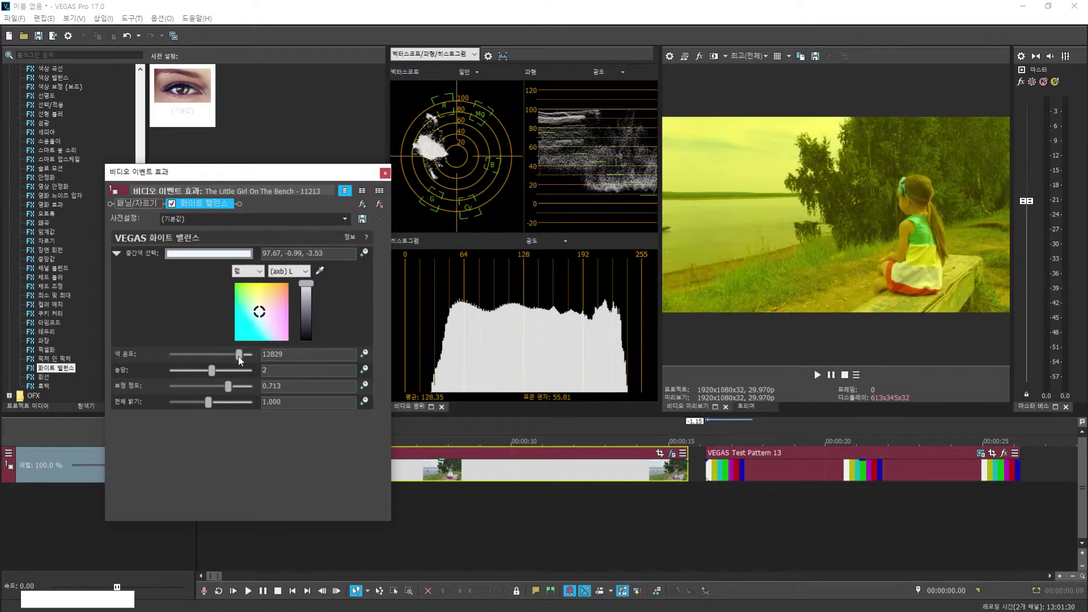
{"action": "left_click", "coordinate": [198, 355]}
{"action": "left_click", "coordinate": [385, 172]}
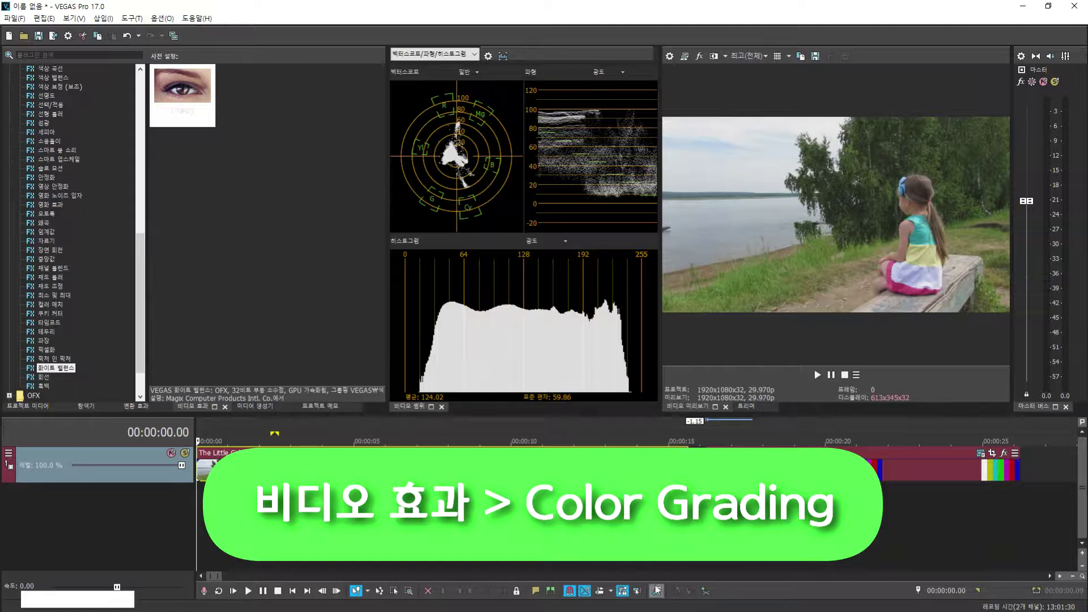
Place the playhead at 00:00:12.12 in the girl clip and open the colour grading controls for it.
{"action": "left_click", "coordinate": [459, 468]}
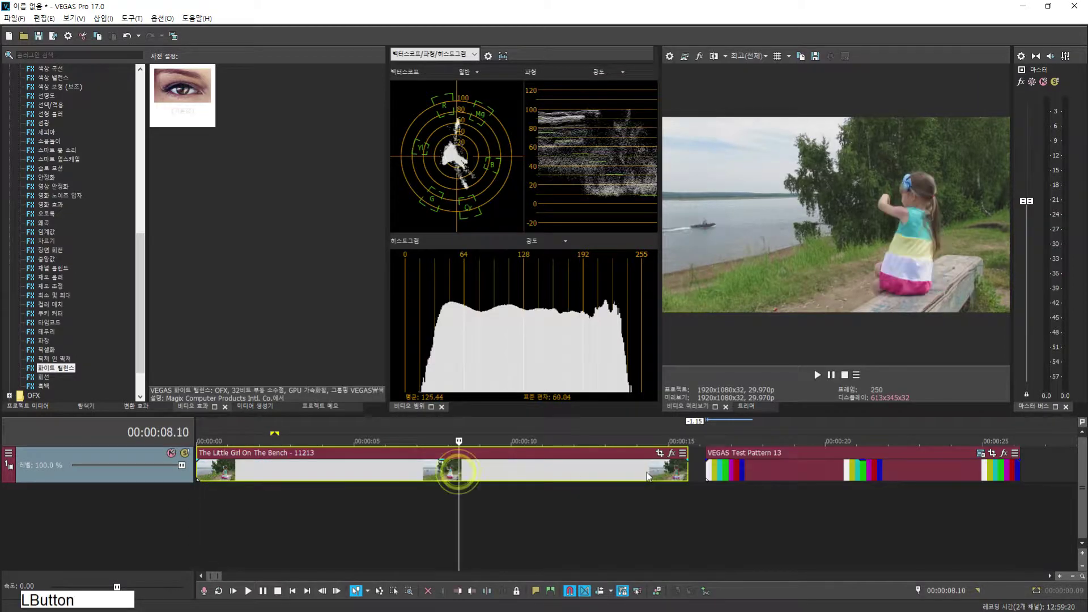
{"action": "left_click", "coordinate": [684, 453]}
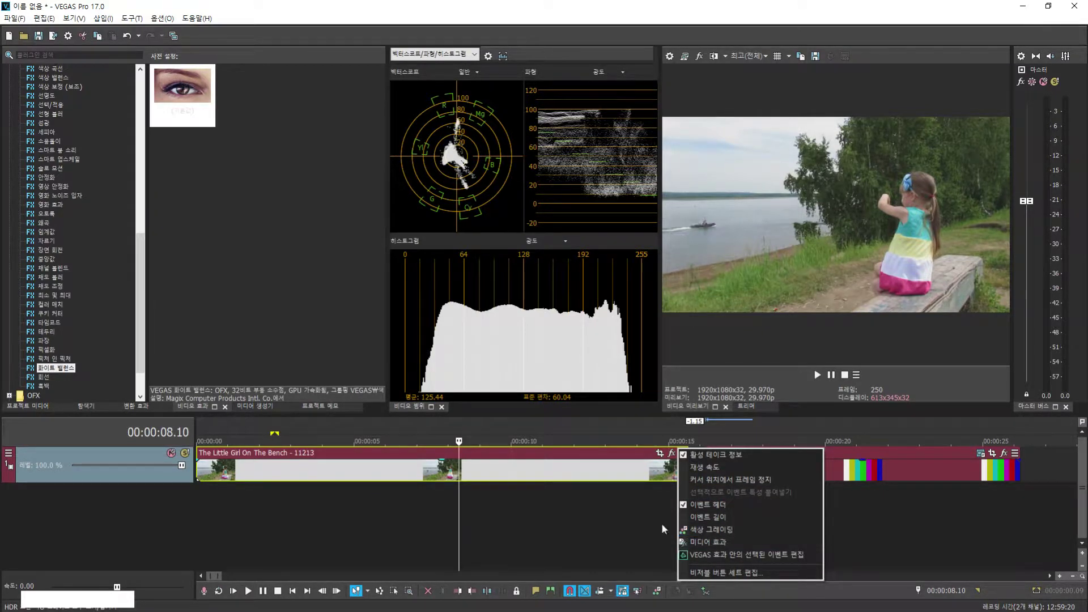
{"action": "left_click", "coordinate": [587, 479]}
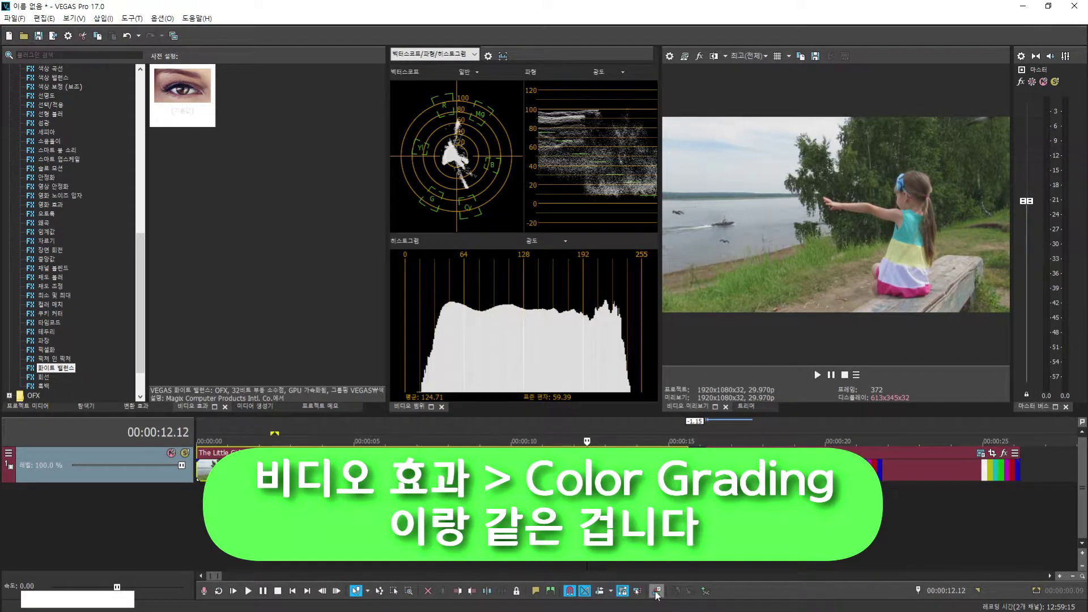
{"action": "left_click", "coordinate": [655, 592]}
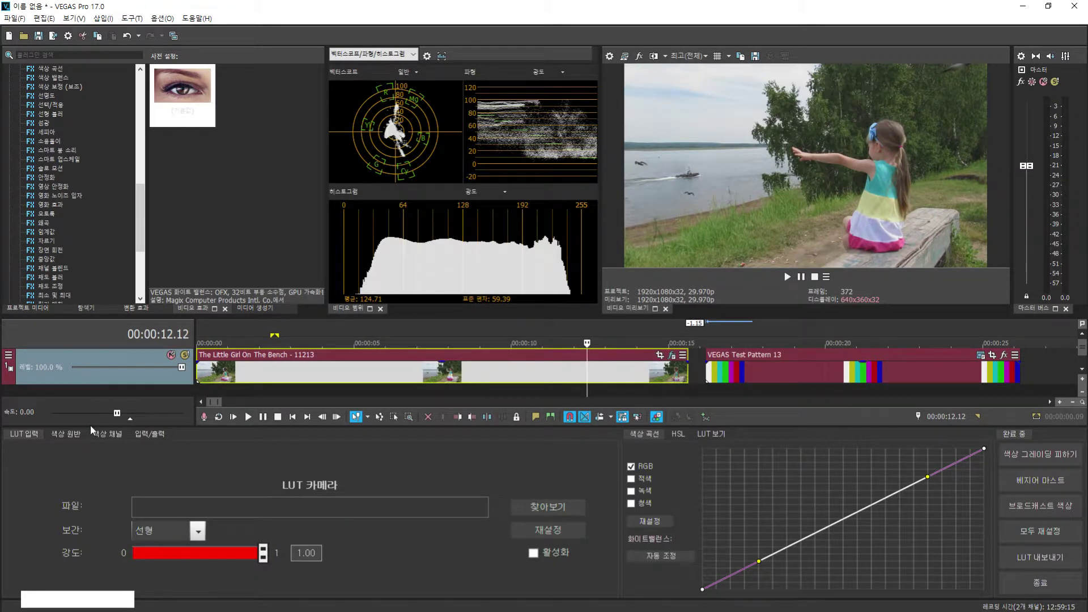
Show the colour wheels, try shifting the 리프트 wheel and its Y to 0.07, and reset both to default.
{"action": "left_click", "coordinate": [59, 437]}
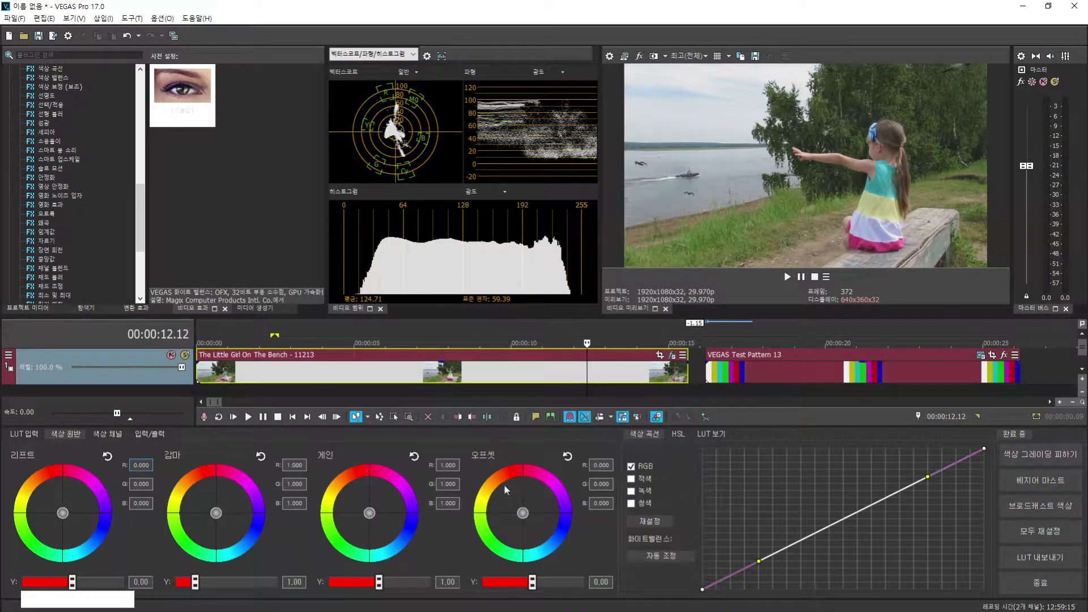
{"action": "left_click_drag", "start_coordinate": [71, 520], "coordinate": [75, 512]}
{"action": "double_click", "coordinate": [74, 510]}
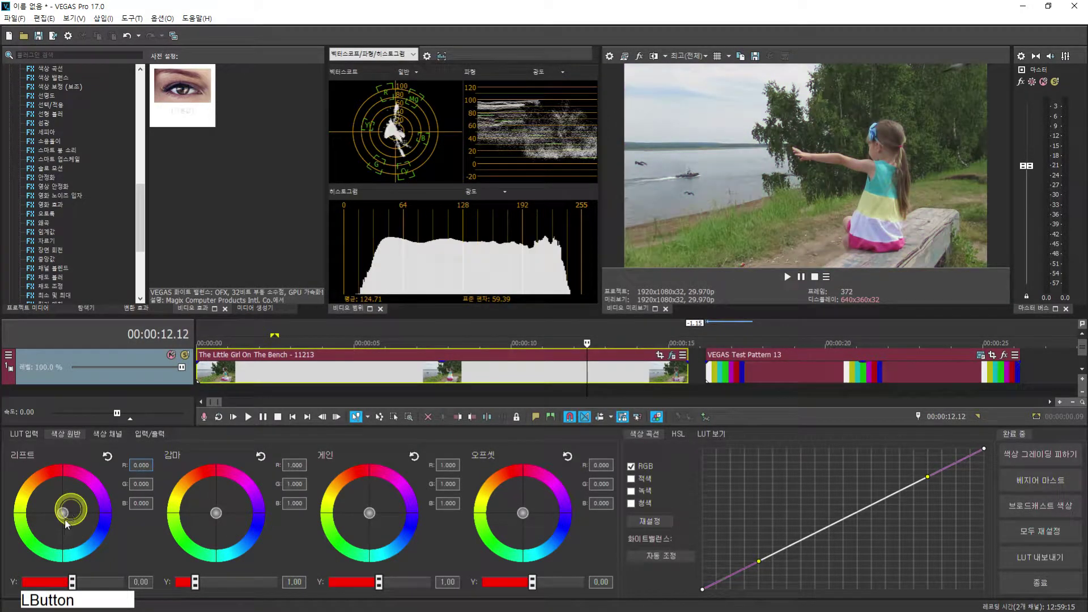
{"action": "left_click", "coordinate": [64, 516]}
{"action": "mouse_move", "coordinate": [64, 515]}
{"action": "left_mouse_down"}
{"action": "mouse_move", "coordinate": [73, 506]}
{"action": "mouse_move", "coordinate": [67, 526]}
{"action": "left_mouse_up"}
{"action": "double_click", "coordinate": [66, 526]}
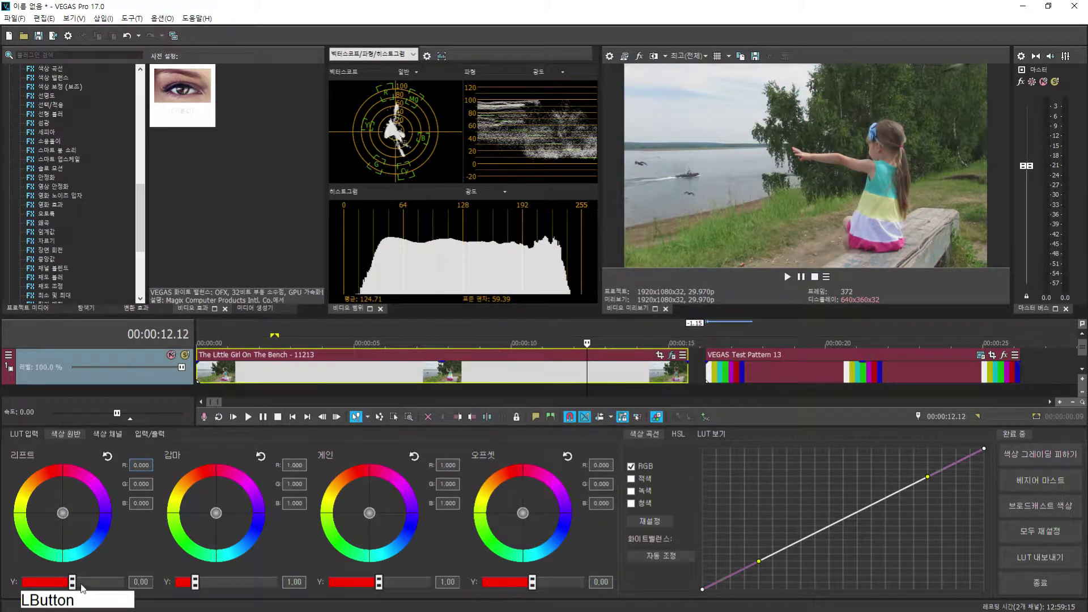
{"action": "mouse_move", "coordinate": [72, 582]}
{"action": "left_mouse_down"}
{"action": "mouse_move", "coordinate": [58, 585]}
{"action": "mouse_move", "coordinate": [75, 584]}
{"action": "left_mouse_up"}
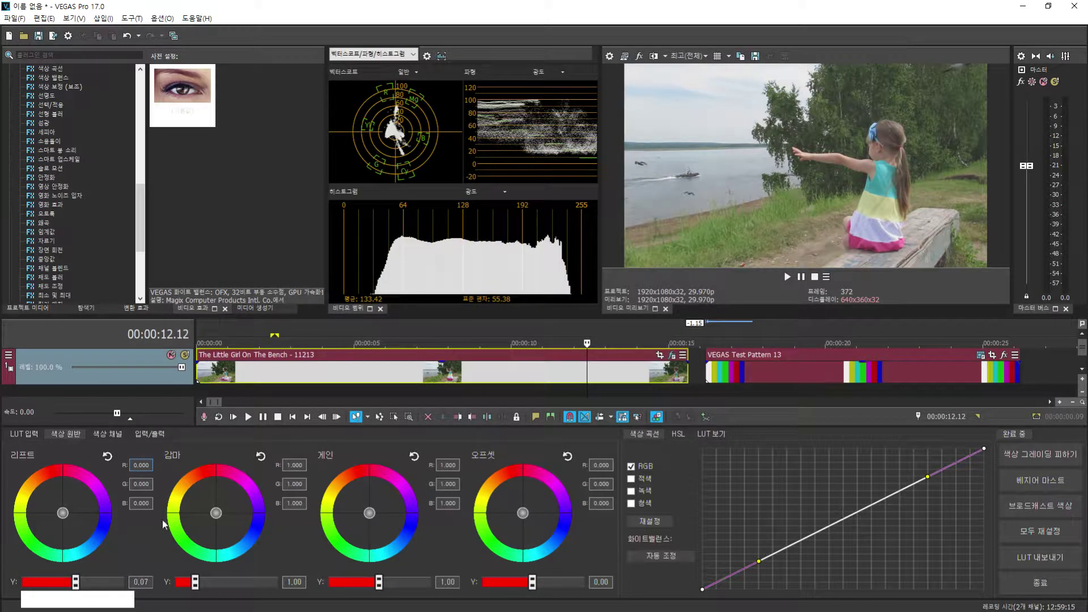
{"action": "double_click", "coordinate": [75, 584]}
Try shifting the 감마 wheel towards magenta and its Y to 0.69, resetting each to default.
{"action": "left_click_drag", "start_coordinate": [216, 513], "coordinate": [222, 507]}
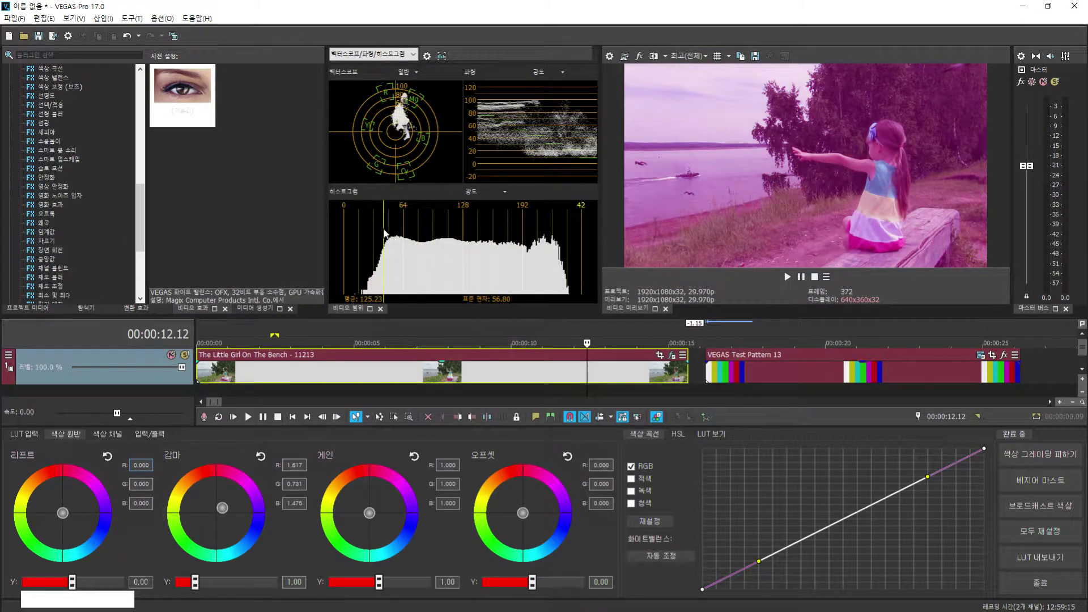
{"action": "double_click", "coordinate": [222, 508]}
{"action": "left_click_drag", "start_coordinate": [197, 584], "coordinate": [204, 584]}
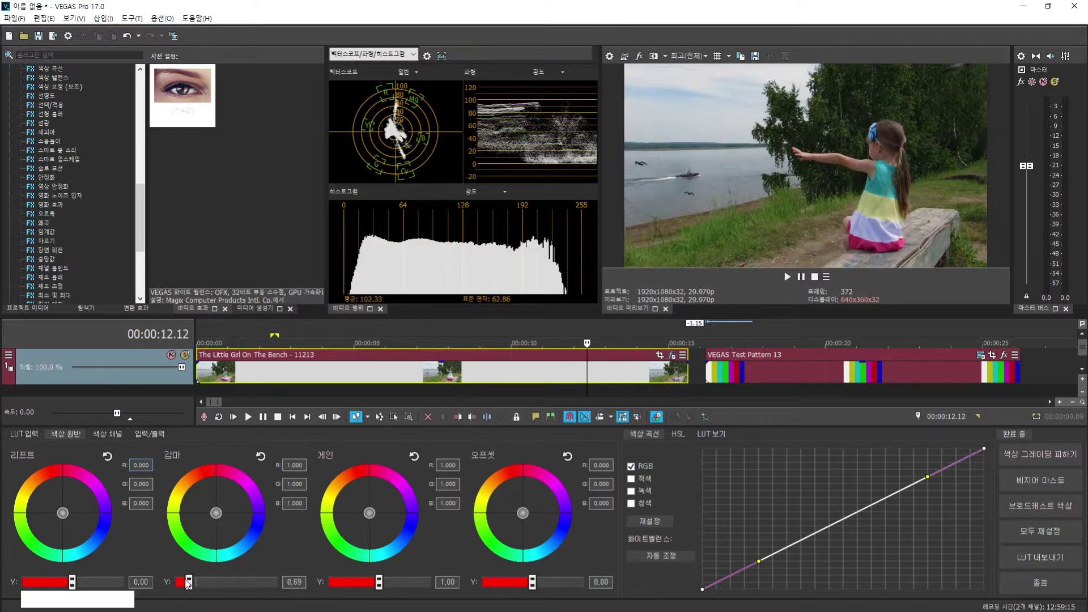
{"action": "double_click", "coordinate": [196, 581]}
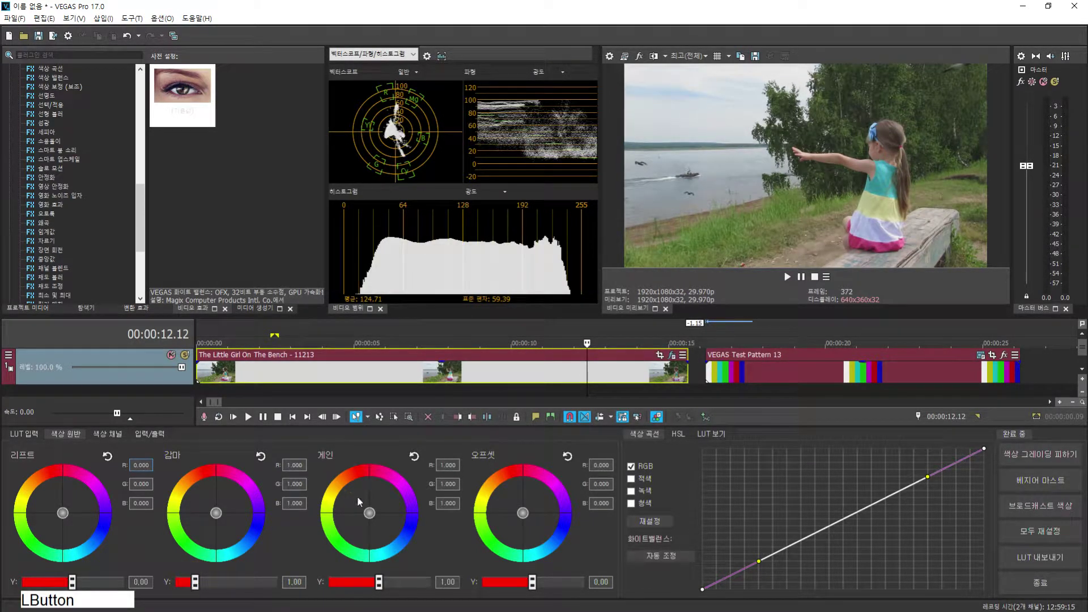
Try a slight magenta shift on the 게인 wheel and lower its Y to 0.93, resetting each to default.
{"action": "left_click_drag", "start_coordinate": [368, 512], "coordinate": [370, 513]}
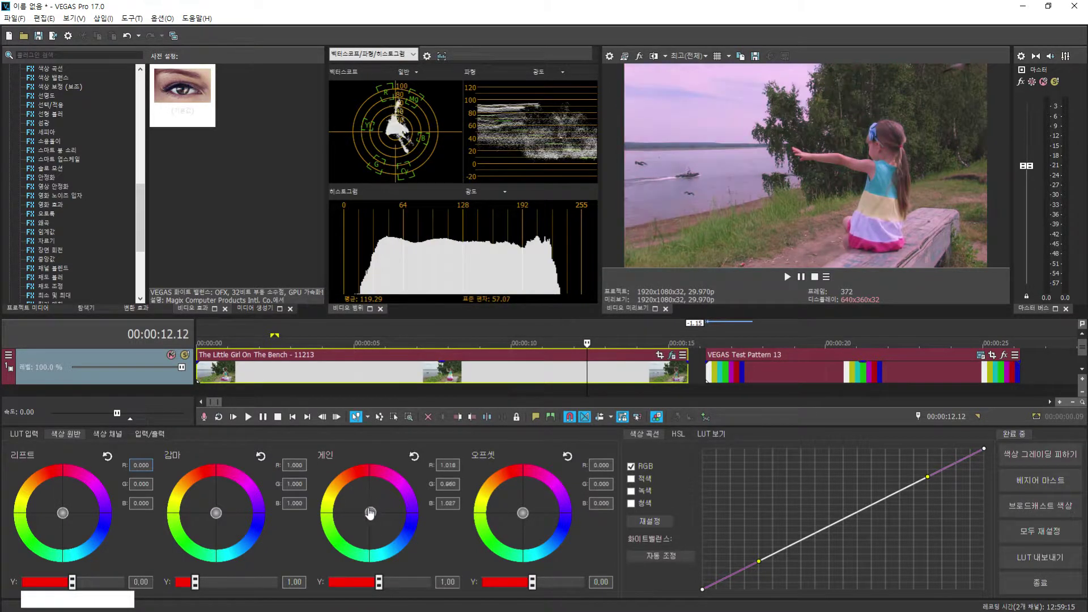
{"action": "double_click", "coordinate": [370, 513]}
{"action": "left_click_drag", "start_coordinate": [378, 580], "coordinate": [377, 583]}
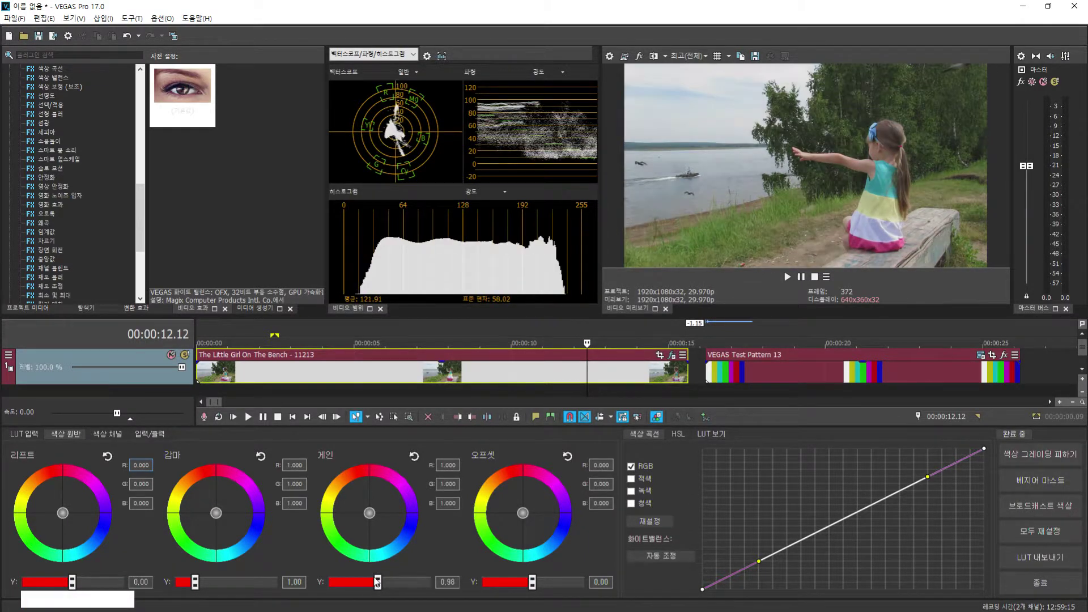
{"action": "double_click", "coordinate": [377, 582]}
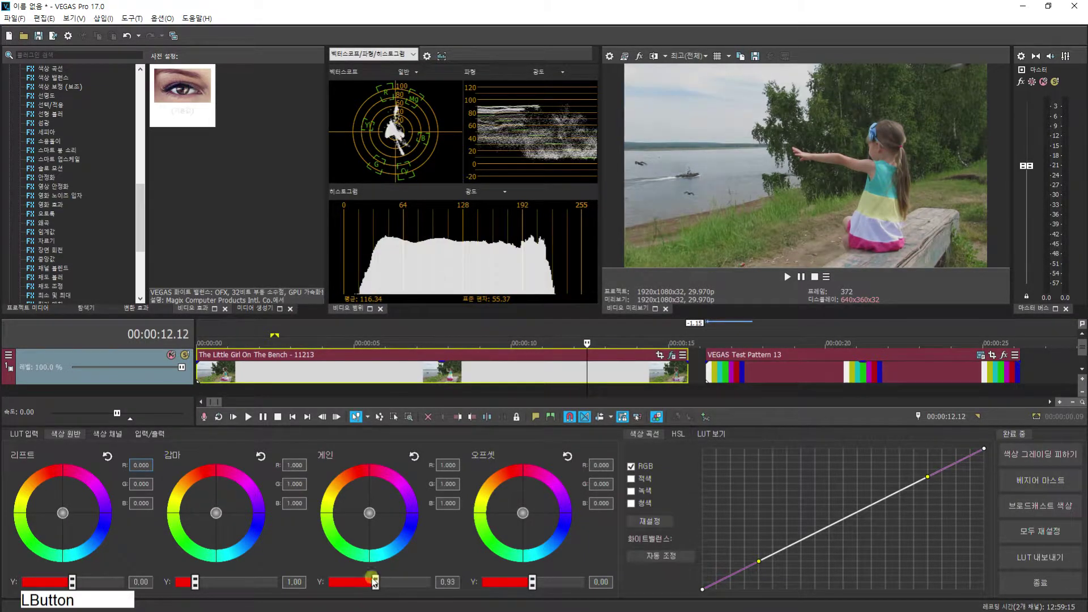
Try shifting the 오프셋 wheel and lowering its Y to -0.42, resetting each to default.
{"action": "left_click_drag", "start_coordinate": [523, 512], "coordinate": [508, 514]}
{"action": "double_click", "coordinate": [509, 514]}
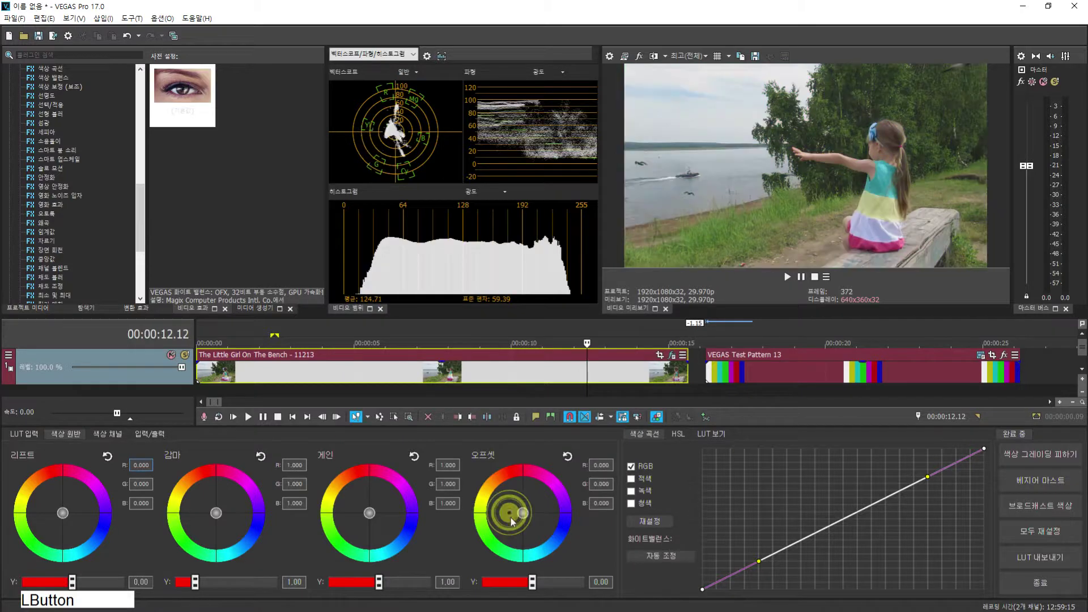
{"action": "left_click_drag", "start_coordinate": [533, 584], "coordinate": [522, 585]}
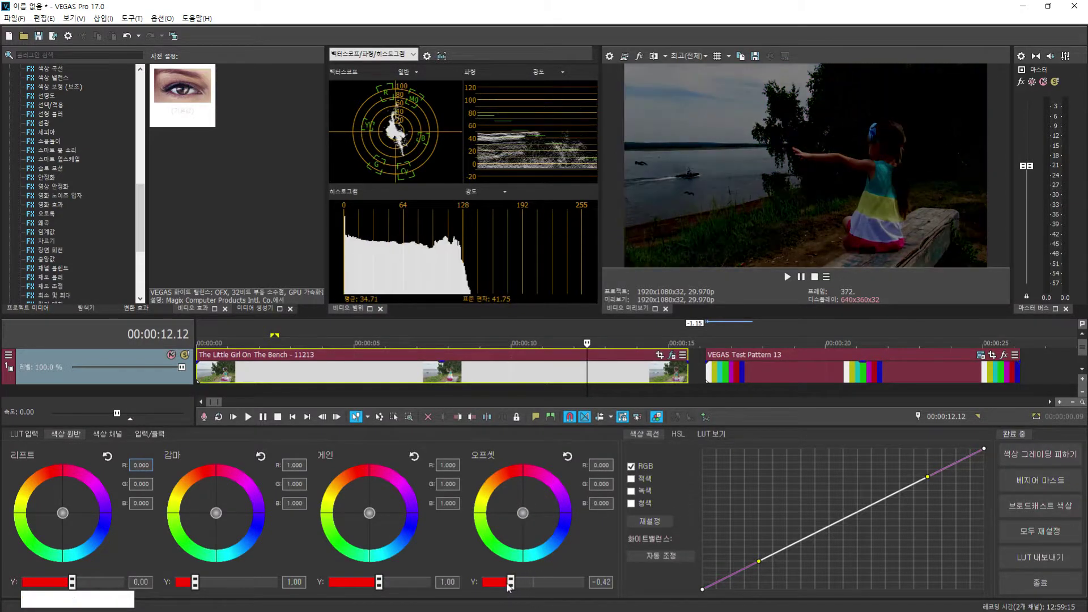
{"action": "double_click", "coordinate": [521, 583]}
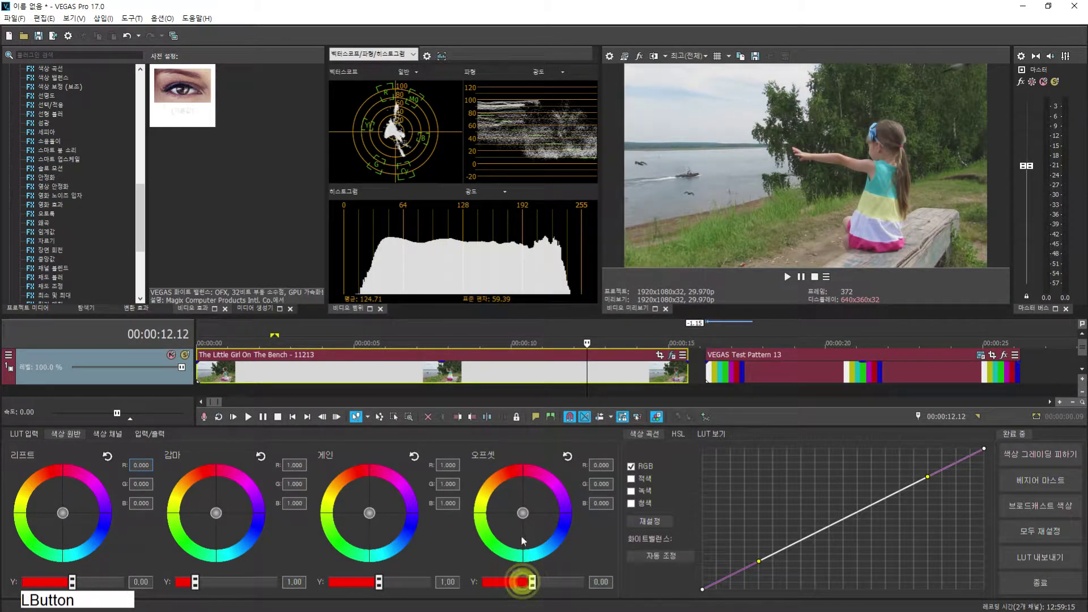
{"action": "left_click_drag", "start_coordinate": [521, 513], "coordinate": [523, 514]}
{"action": "double_click", "coordinate": [522, 514]}
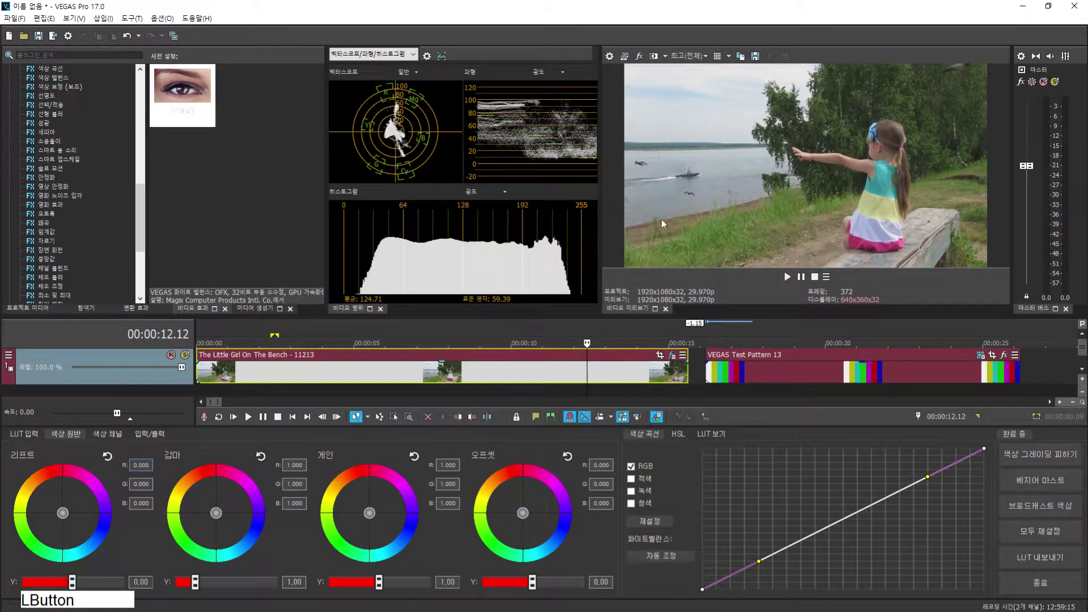
Show the colour channel (색상 채널) controls and set 리프트 red to -0.02 and green to 0.09.
{"action": "left_click", "coordinate": [104, 437]}
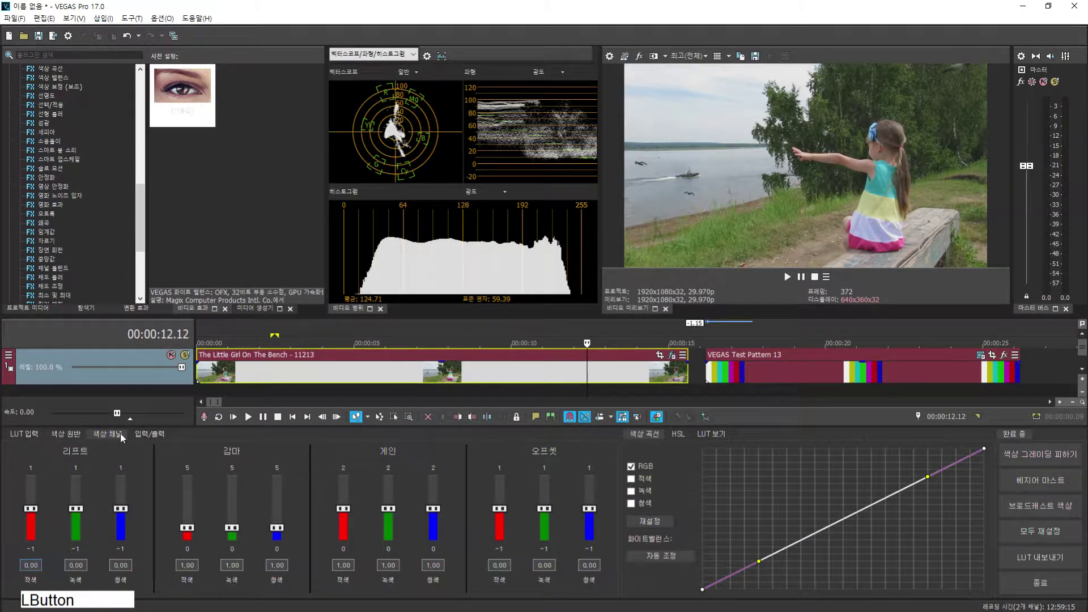
{"action": "mouse_move", "coordinate": [35, 511]}
{"action": "left_mouse_down"}
{"action": "mouse_move", "coordinate": [36, 500]}
{"action": "mouse_move", "coordinate": [38, 510]}
{"action": "left_mouse_up"}
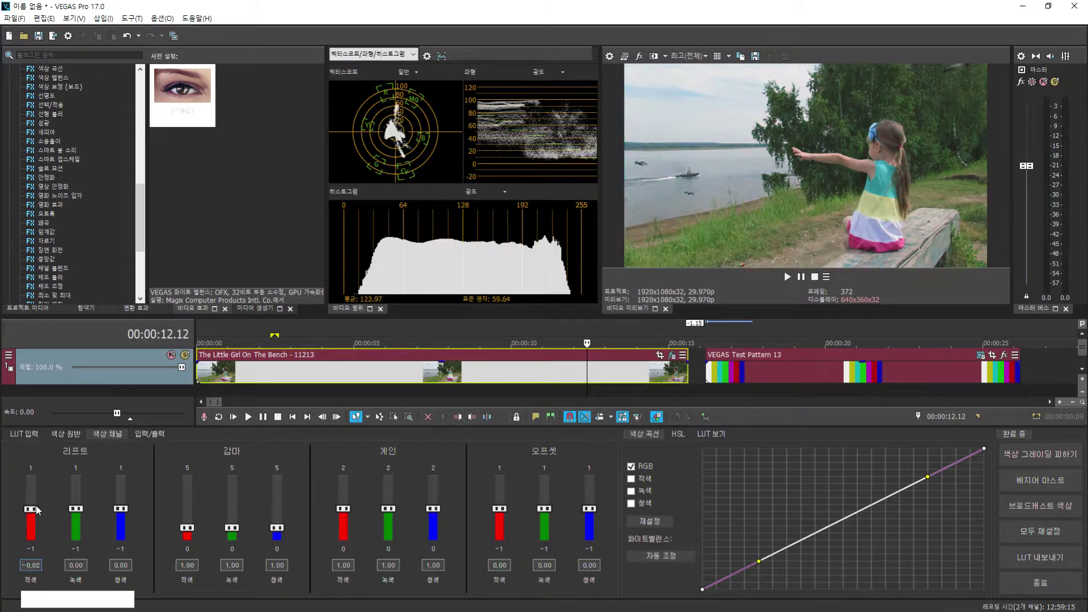
{"action": "left_click", "coordinate": [74, 513]}
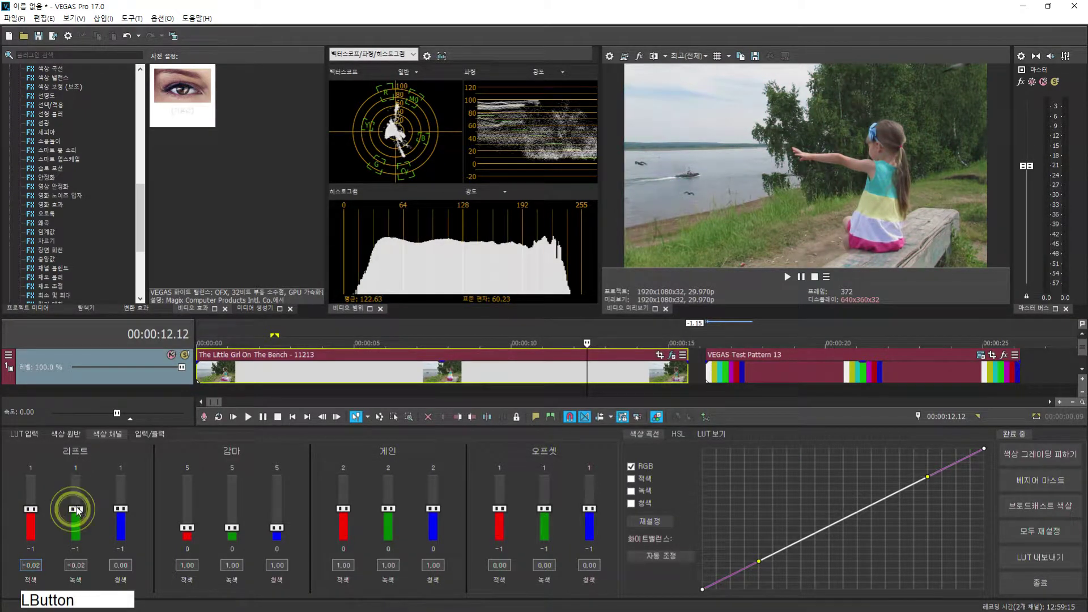
{"action": "left_click_drag", "start_coordinate": [76, 513], "coordinate": [76, 506]}
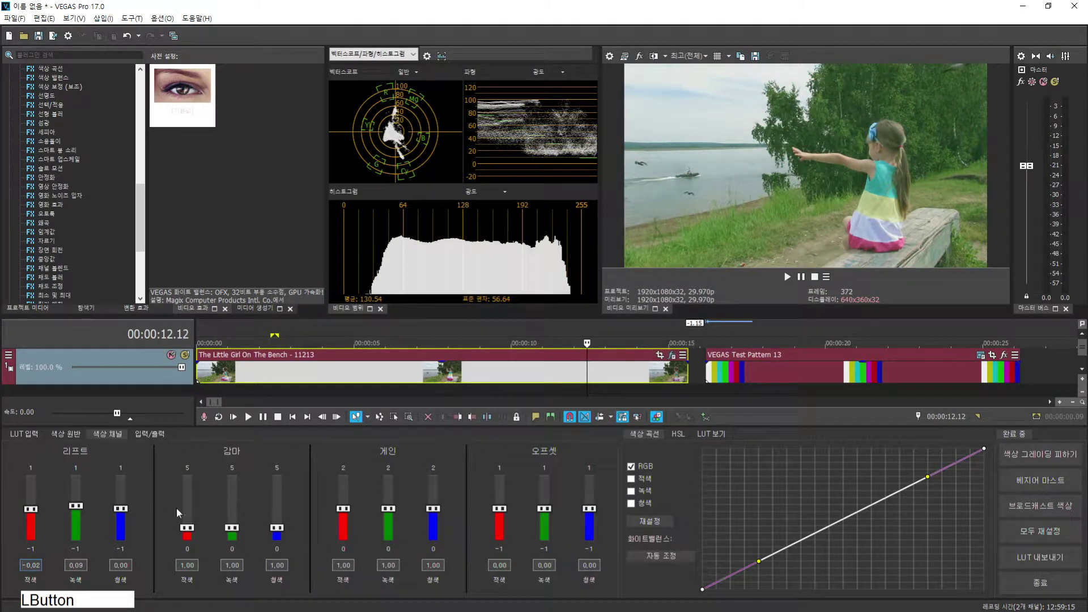
Try and reset the green 감마 channel, then lower green 게인 to 0.89 and green 오프셋 to -0.21.
{"action": "left_click_drag", "start_coordinate": [232, 528], "coordinate": [231, 520]}
{"action": "double_click", "coordinate": [232, 524]}
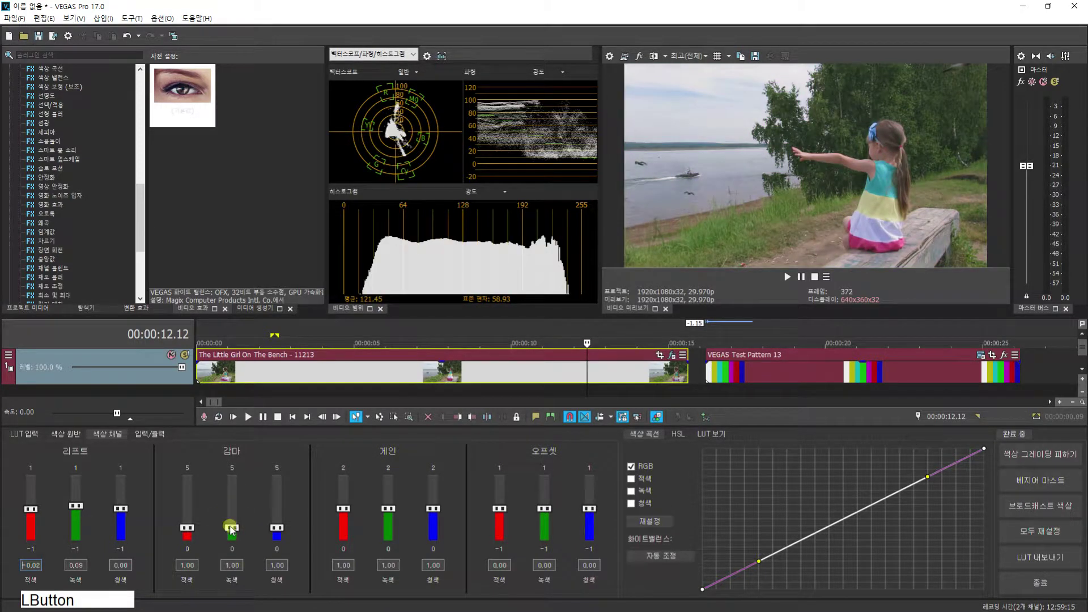
{"action": "left_click_drag", "start_coordinate": [389, 511], "coordinate": [381, 515]}
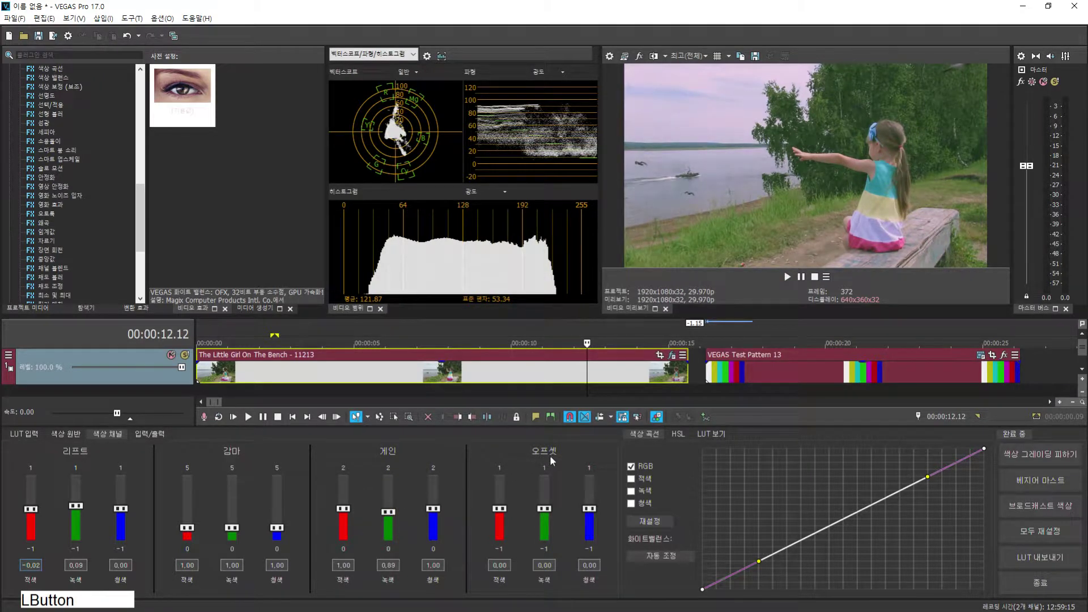
{"action": "left_click_drag", "start_coordinate": [497, 513], "coordinate": [541, 513]}
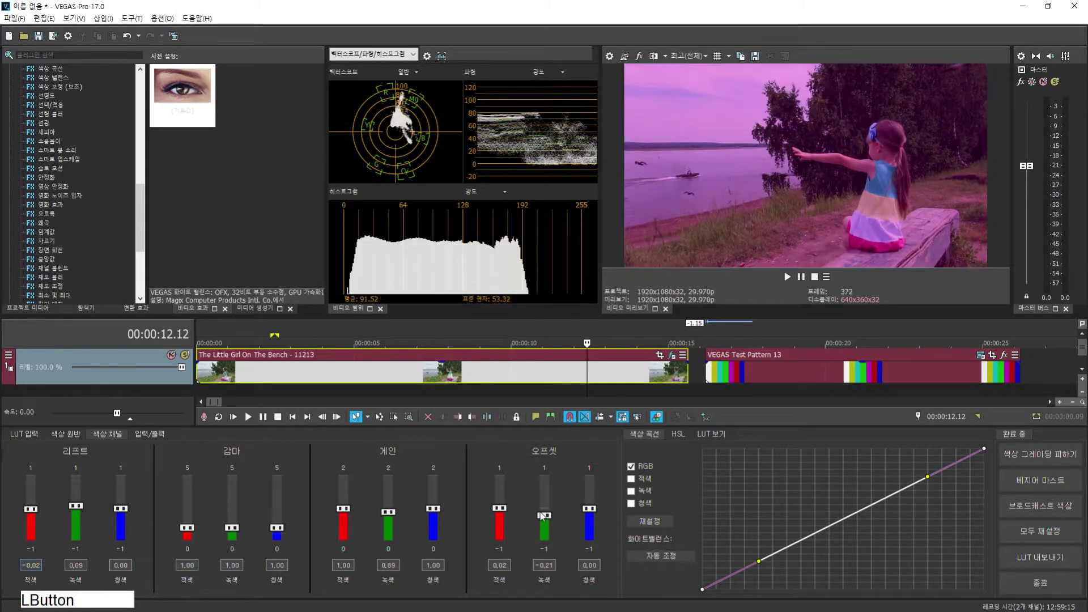
Reset the green 오프셋 channel to its default and show the 입력/출력 level controls.
{"action": "double_click", "coordinate": [540, 512]}
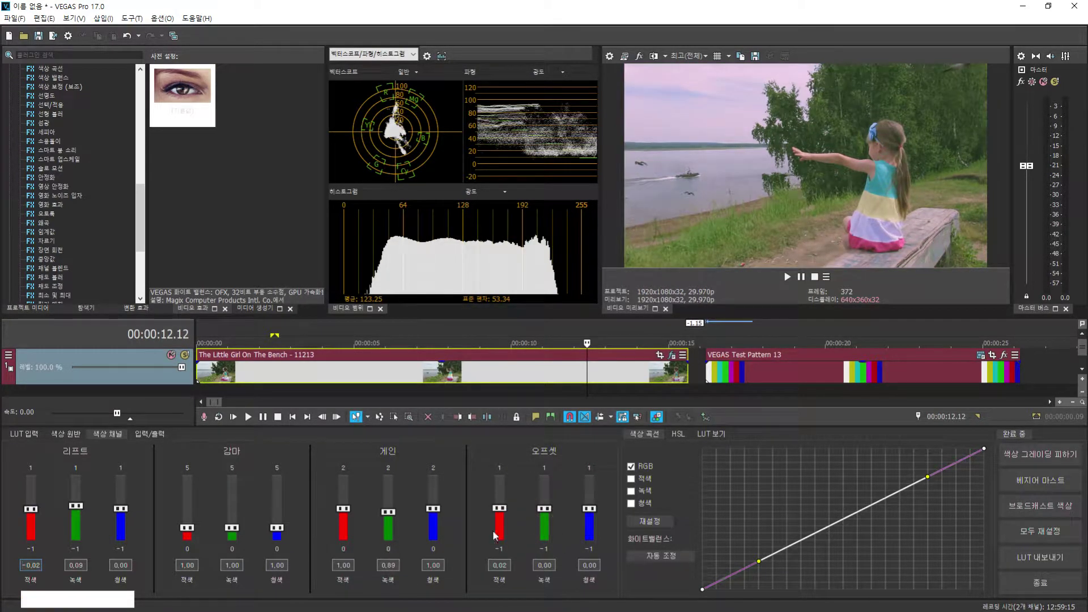
{"action": "left_click", "coordinate": [142, 432]}
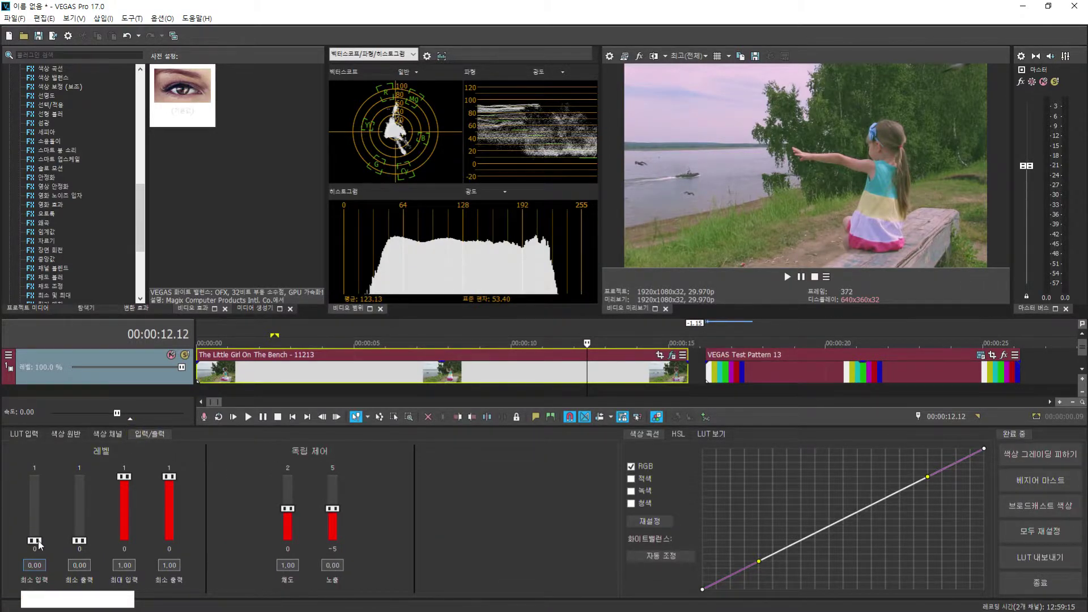
Try raising the 최소 입력 level to 0.26, then reset it to its default.
{"action": "left_click_drag", "start_coordinate": [35, 545], "coordinate": [35, 524]}
{"action": "left_click", "coordinate": [123, 478]}
{"action": "mouse_move", "coordinate": [122, 476]}
{"action": "left_mouse_down"}
{"action": "mouse_move", "coordinate": [123, 492]}
{"action": "mouse_move", "coordinate": [138, 463]}
{"action": "left_mouse_up"}
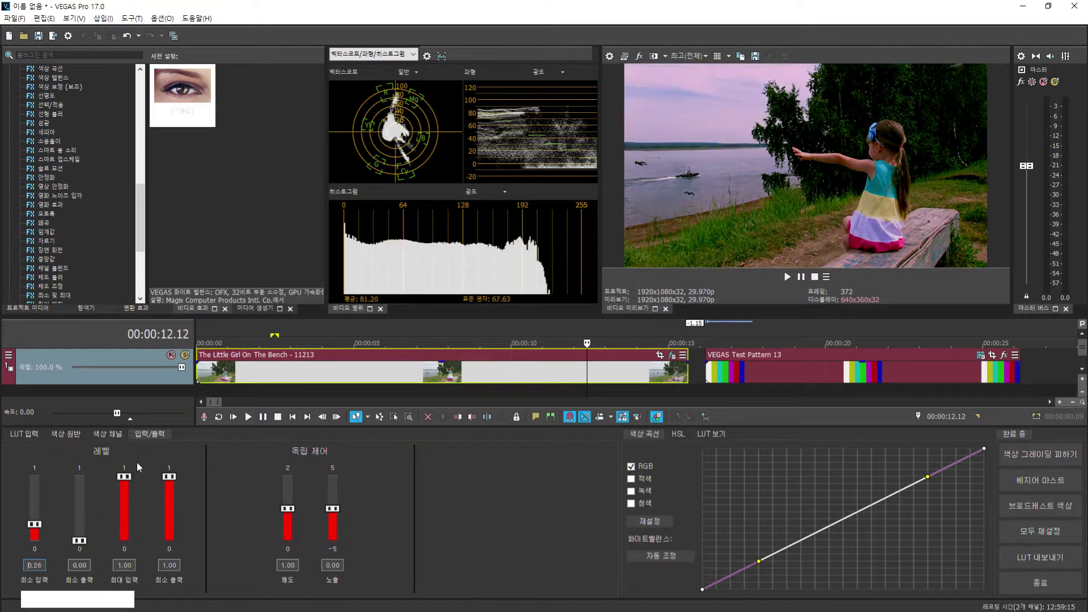
{"action": "double_click", "coordinate": [37, 522]}
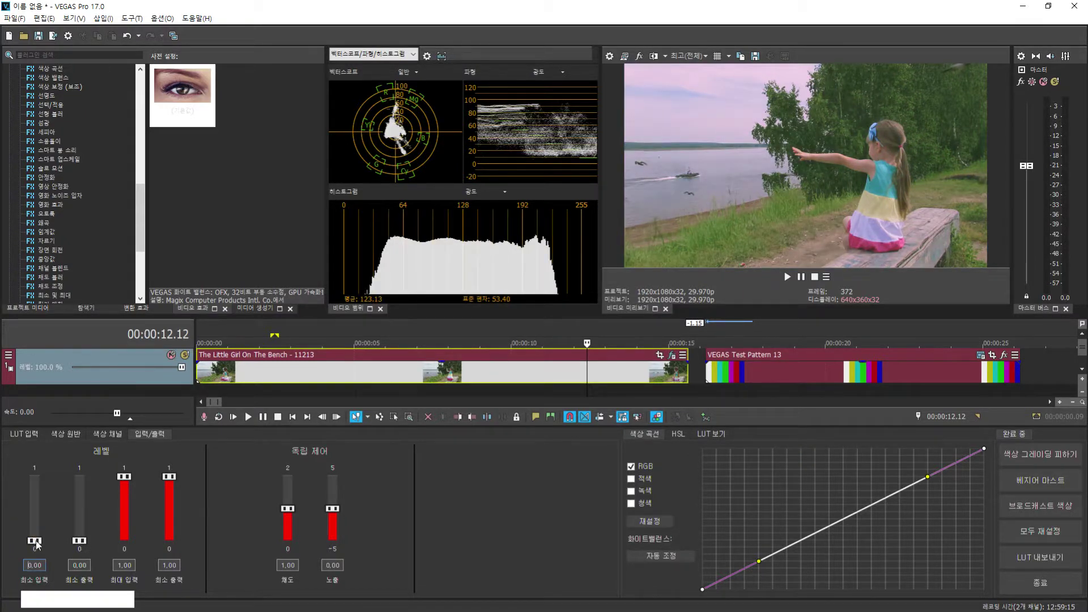
Try 최소 입력 at 0.38 and 최대 입력 at 0.73, then return both levels to 0 and 1.
{"action": "left_click_drag", "start_coordinate": [34, 541], "coordinate": [34, 516]}
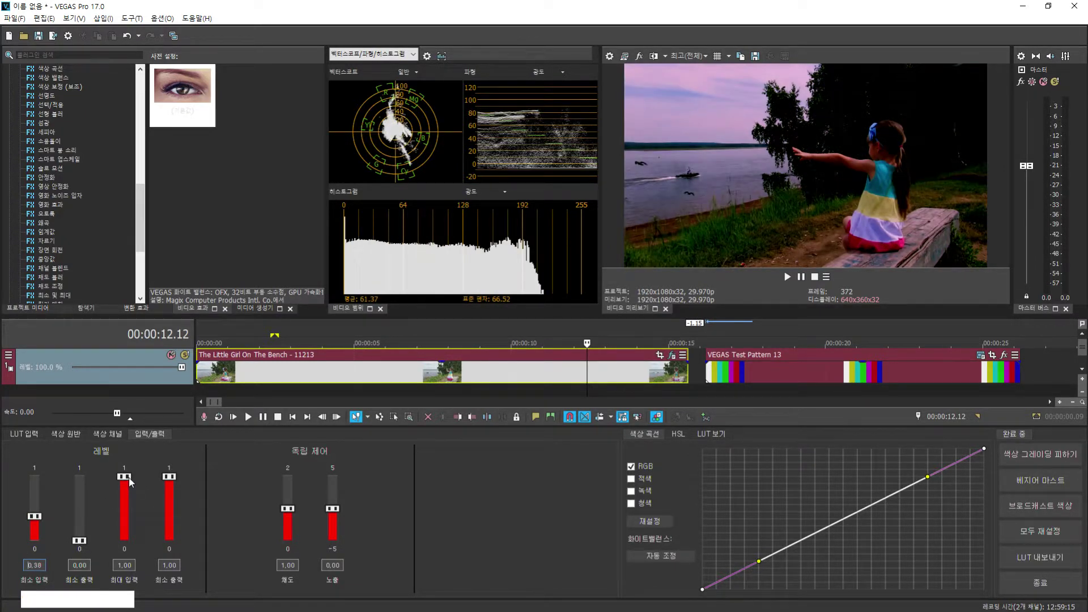
{"action": "left_click_drag", "start_coordinate": [130, 482], "coordinate": [130, 498]}
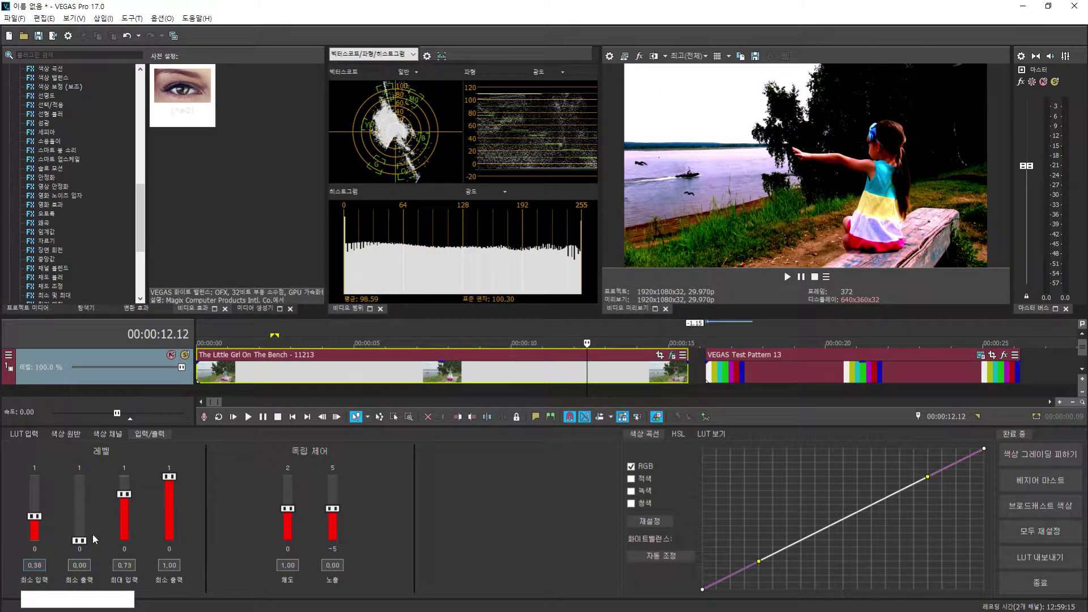
{"action": "left_click_drag", "start_coordinate": [79, 540], "coordinate": [80, 569]}
{"action": "left_click_drag", "start_coordinate": [36, 517], "coordinate": [35, 545]}
{"action": "left_click_drag", "start_coordinate": [127, 493], "coordinate": [135, 475]}
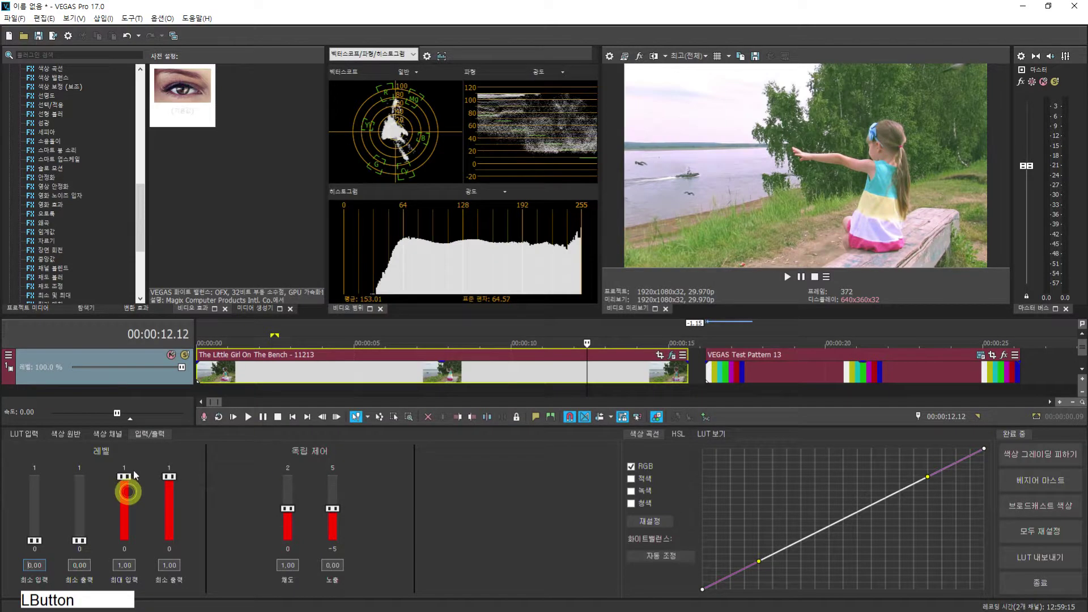
Try raising the minimum output level and lowering the maximum output level, resetting each.
{"action": "left_click_drag", "start_coordinate": [80, 540], "coordinate": [79, 517]}
{"action": "left_click_drag", "start_coordinate": [169, 480], "coordinate": [169, 500]}
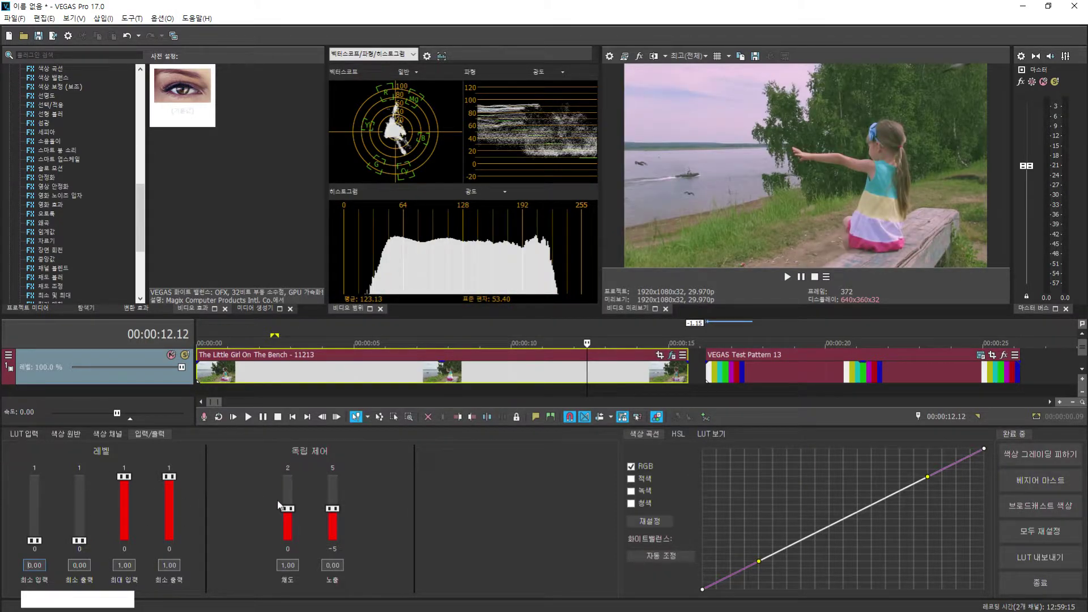
Try 채도 at 2.00 and 노출 at -0.49, resetting each to its default.
{"action": "left_click_drag", "start_coordinate": [287, 510], "coordinate": [289, 476]}
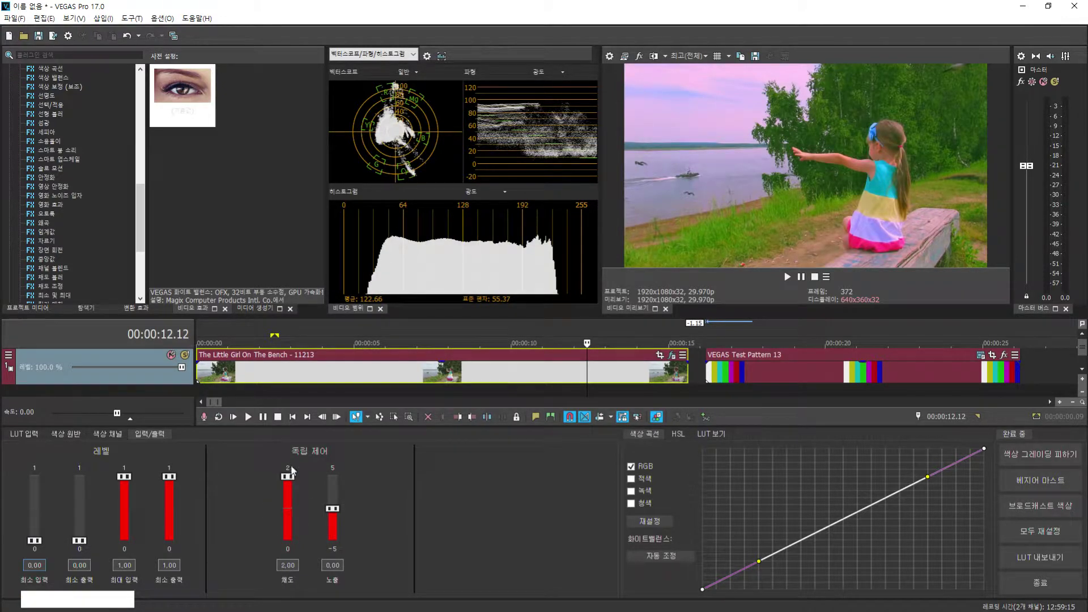
{"action": "left_click_drag", "start_coordinate": [288, 476], "coordinate": [336, 517]}
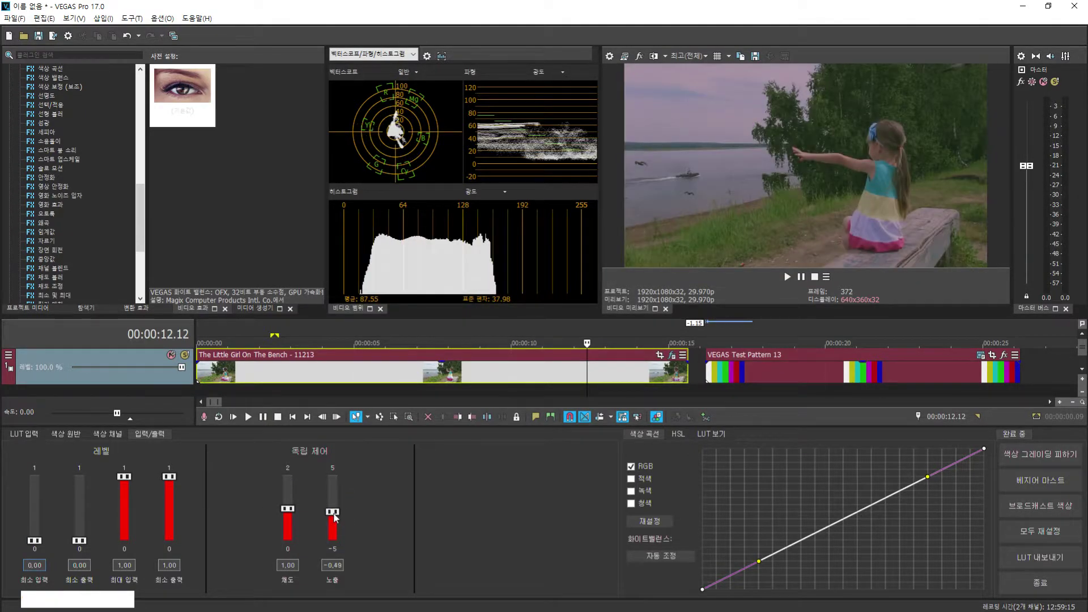
{"action": "double_click", "coordinate": [333, 513]}
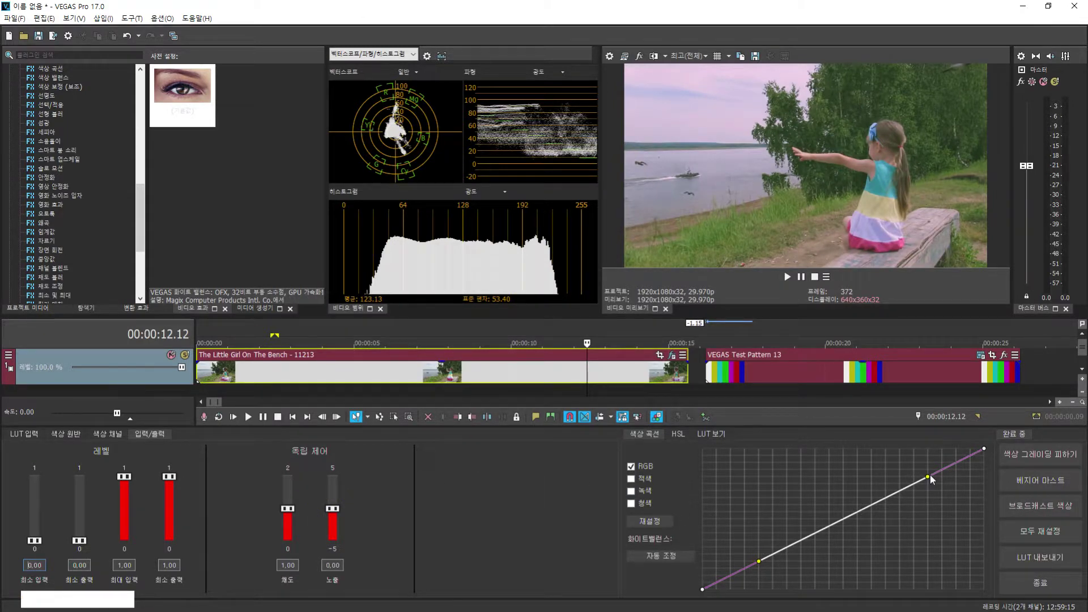
Bend the RGB colour curve downward with both handles, then enable the red (적색) curve and raise its upper handle slightly.
{"action": "left_click_drag", "start_coordinate": [929, 475], "coordinate": [932, 510]}
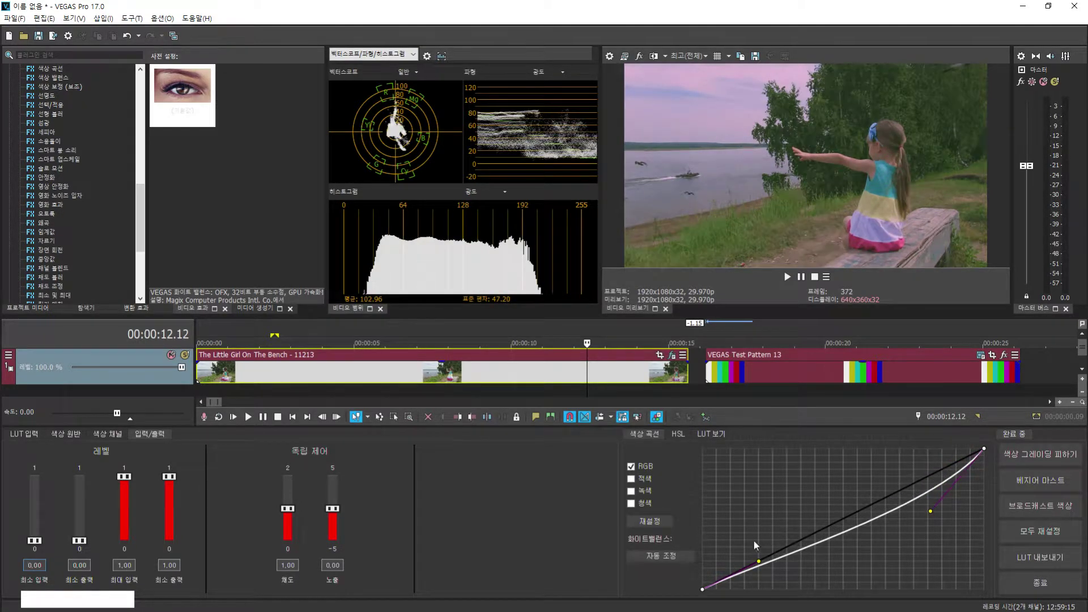
{"action": "left_click_drag", "start_coordinate": [759, 562], "coordinate": [763, 573]}
{"action": "left_click", "coordinate": [631, 480]}
{"action": "left_click", "coordinate": [632, 481]}
{"action": "left_click", "coordinate": [631, 482]}
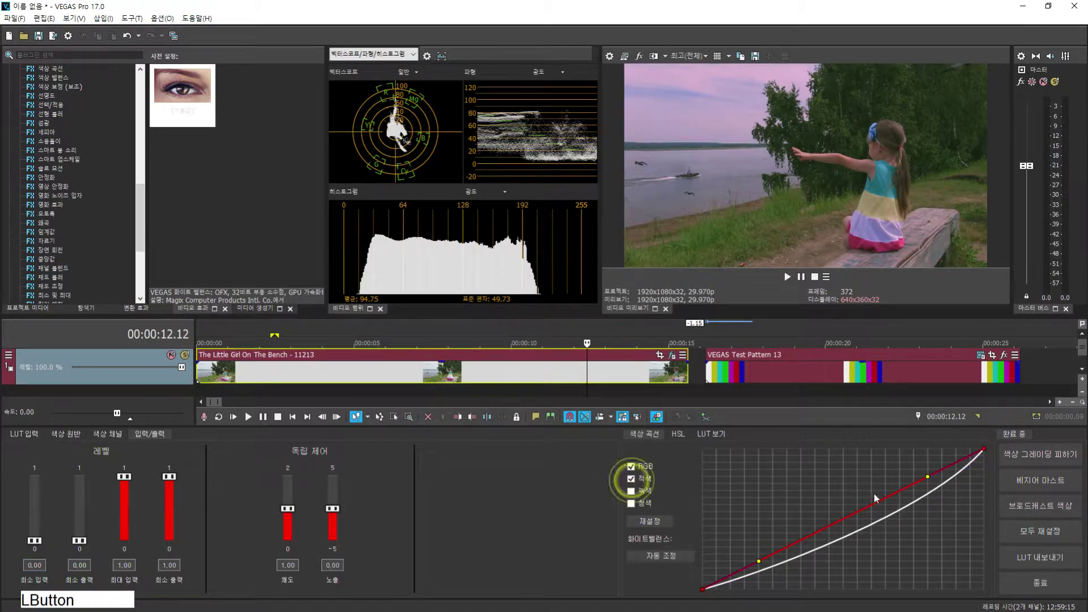
{"action": "left_click_drag", "start_coordinate": [927, 477], "coordinate": [920, 470]}
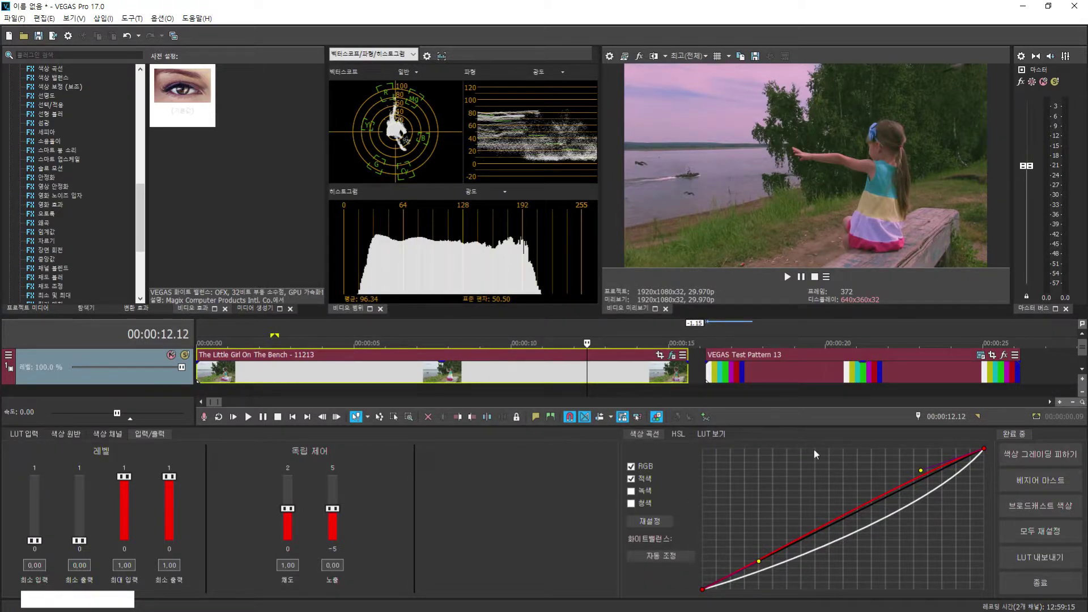
Bypass and reapply the colour grading several times to compare the clip before and after, leaving it applied.
{"action": "left_click", "coordinate": [1039, 454]}
{"action": "left_click", "coordinate": [1039, 455]}
{"action": "left_click", "coordinate": [1039, 455]}
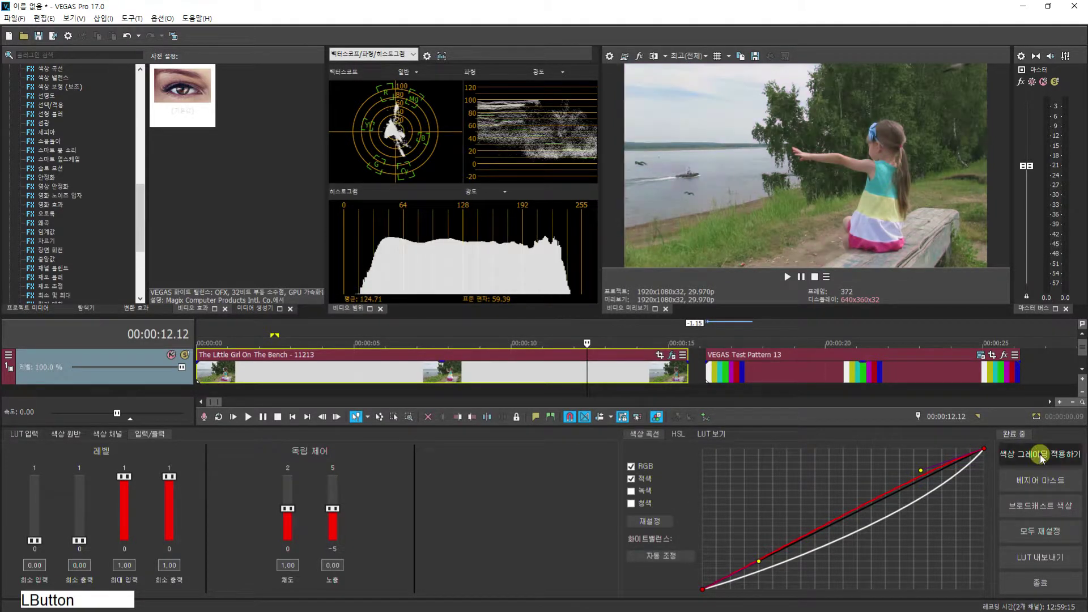
{"action": "left_click", "coordinate": [1039, 455]}
{"action": "left_click", "coordinate": [1039, 454]}
{"action": "left_click", "coordinate": [1039, 455]}
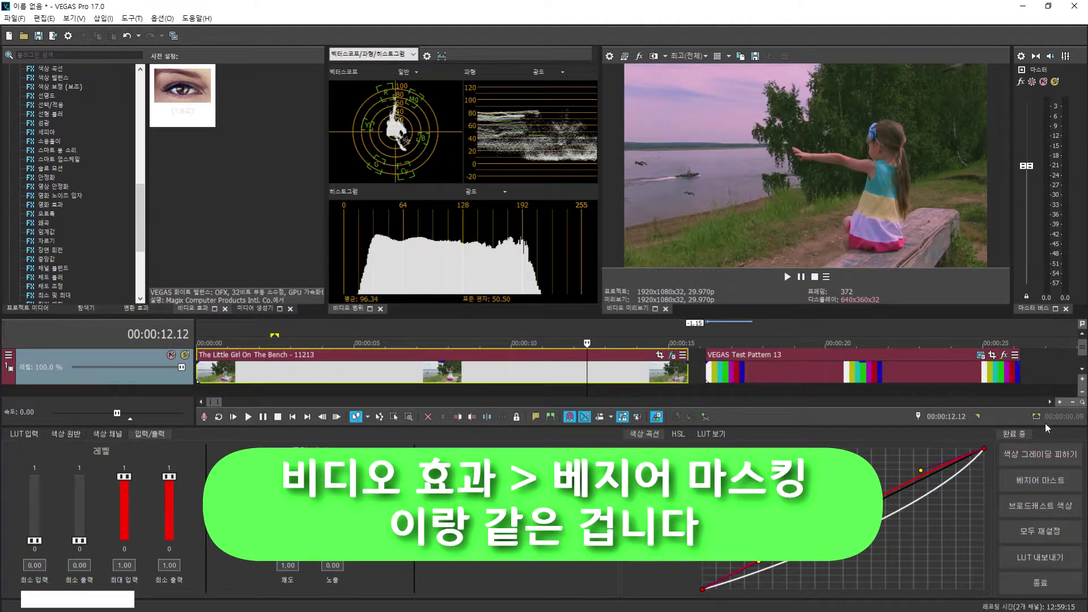
Try adding a Bezier mask (베지어 마스크) to the clip, then remove it.
{"action": "left_click", "coordinate": [1041, 480]}
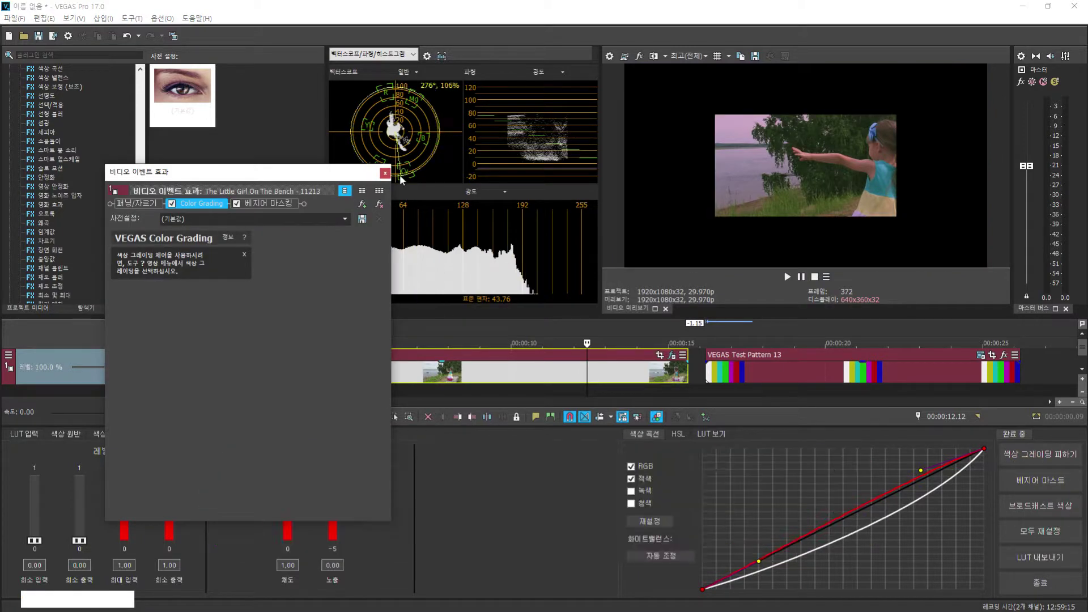
{"action": "left_click", "coordinate": [384, 173]}
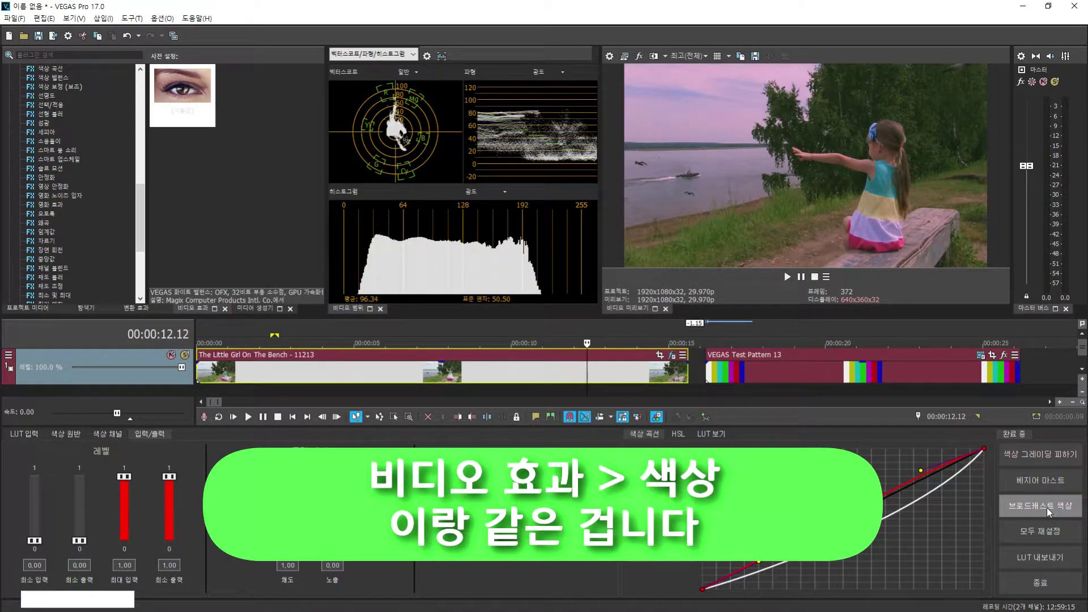
{"action": "left_click_drag", "start_coordinate": [141, 217], "coordinate": [141, 217]}
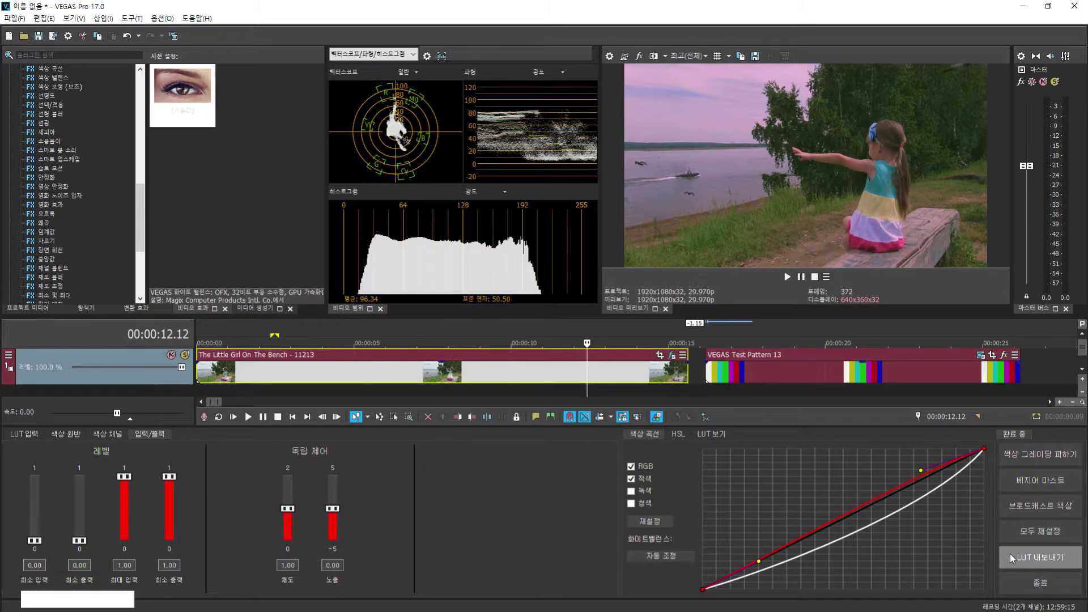
Show the colour wheels (색상 원반) and shift the 리프트 wheel slightly to give the clip a magenta tint.
{"action": "left_click", "coordinate": [54, 439]}
{"action": "left_click", "coordinate": [65, 513]}
{"action": "left_click_drag", "start_coordinate": [64, 512], "coordinate": [63, 511]}
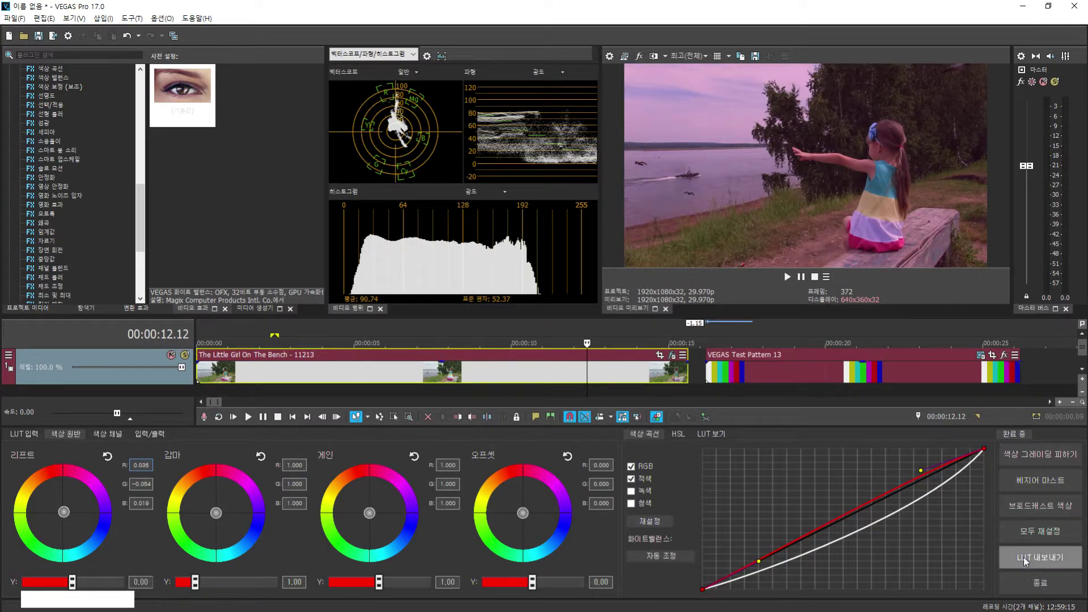
Export the current grading as a LUT file named test20 in cube format.
{"action": "left_click", "coordinate": [1055, 558]}
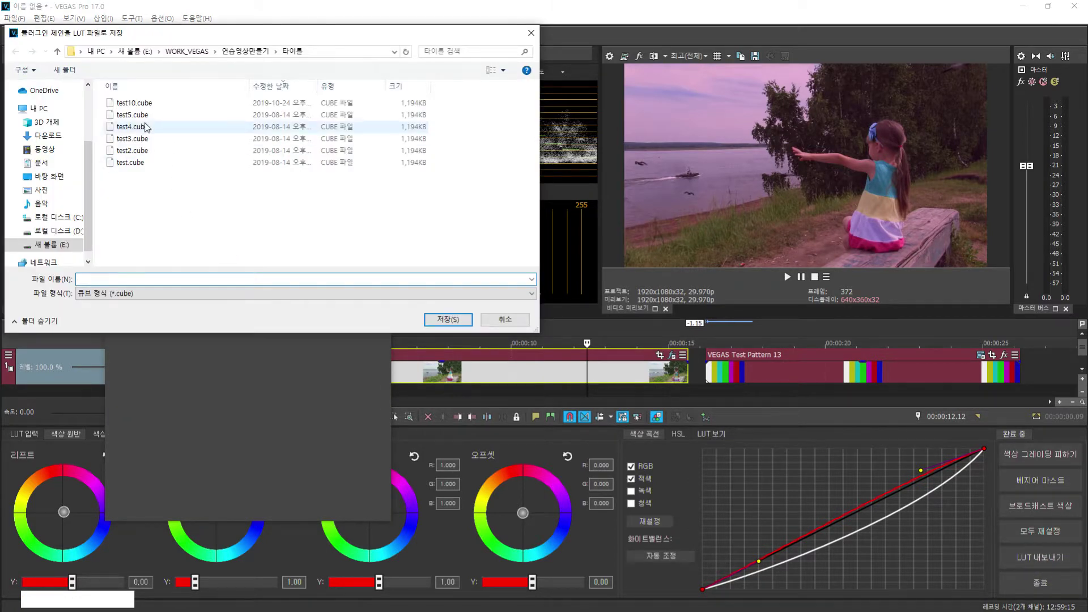
{"action": "left_click", "coordinate": [133, 278]}
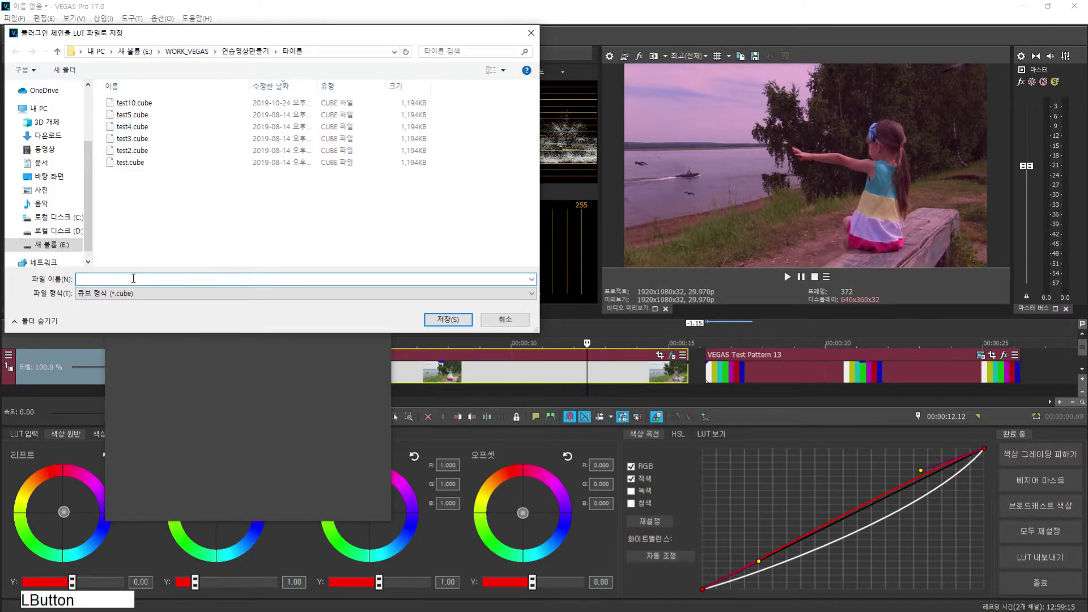
{"action": "type", "text": "test"}
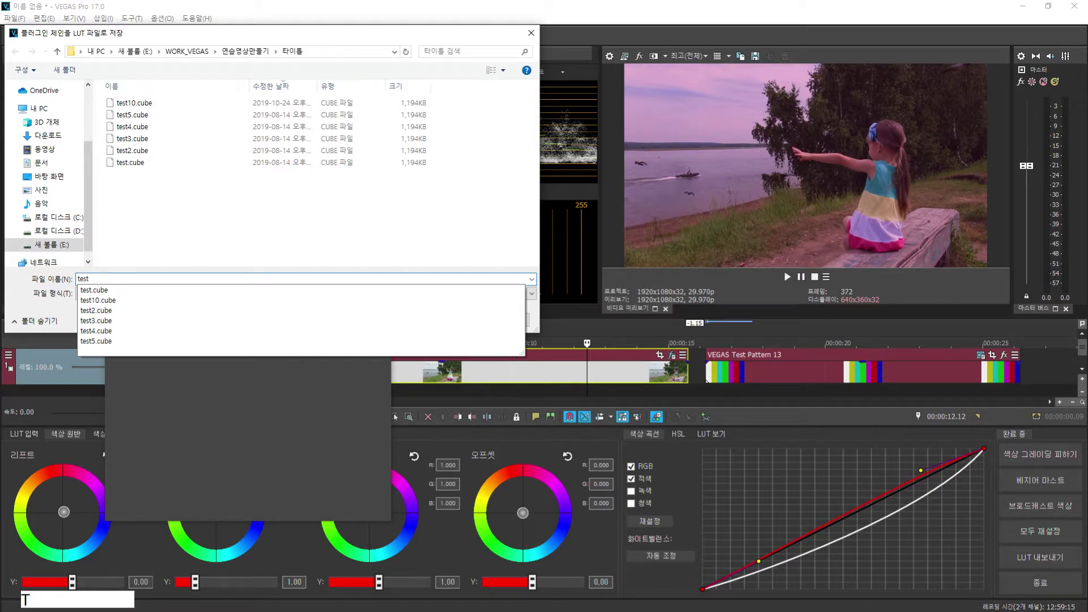
{"action": "type", "text": "20"}
{"action": "key", "text": "Return"}
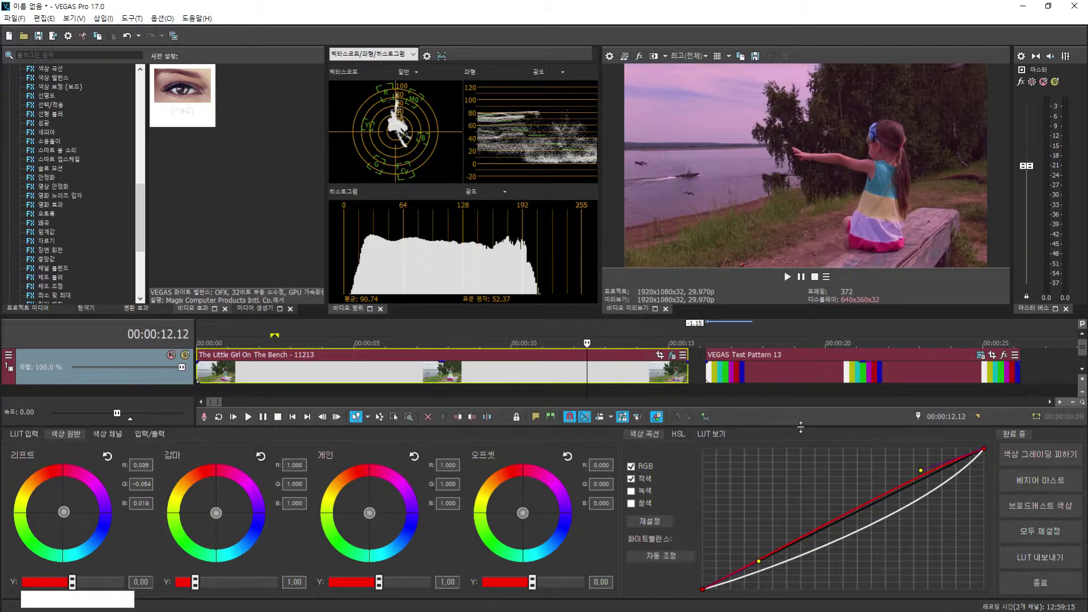
Reset all grading settings and load test20.cube as the LUT 카메라 file in the LUT input (LUT 입력) settings.
{"action": "left_click", "coordinate": [1046, 533]}
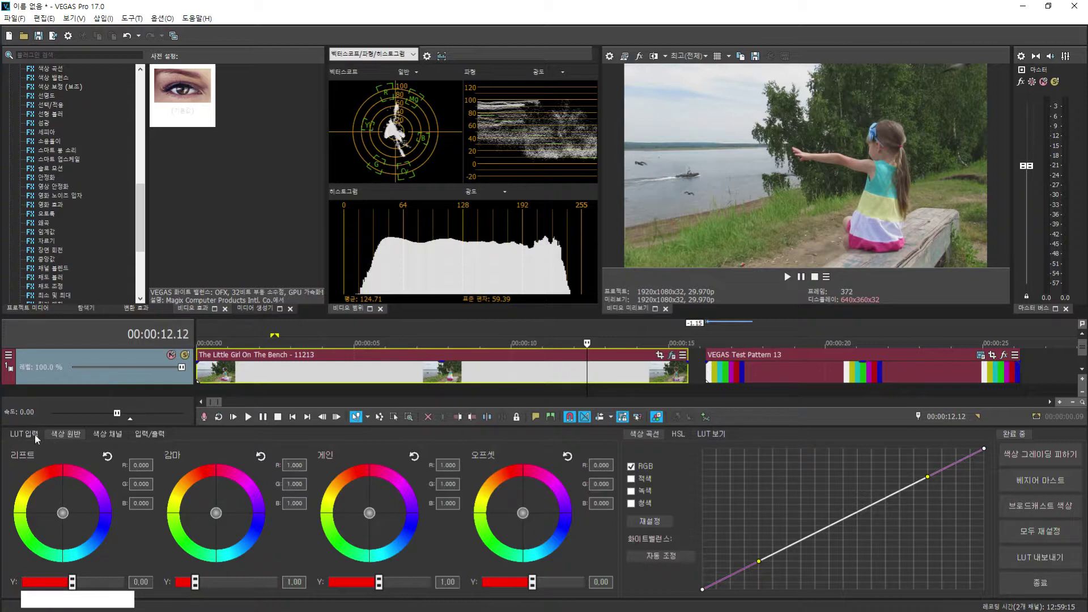
{"action": "left_click", "coordinate": [17, 435]}
{"action": "left_click", "coordinate": [553, 510]}
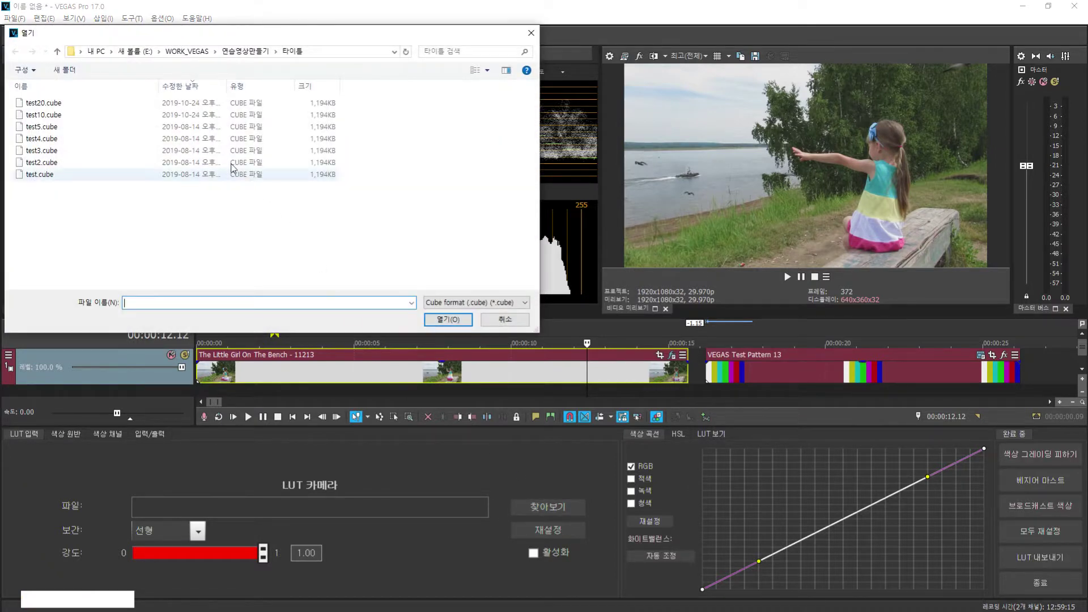
{"action": "double_click", "coordinate": [64, 108]}
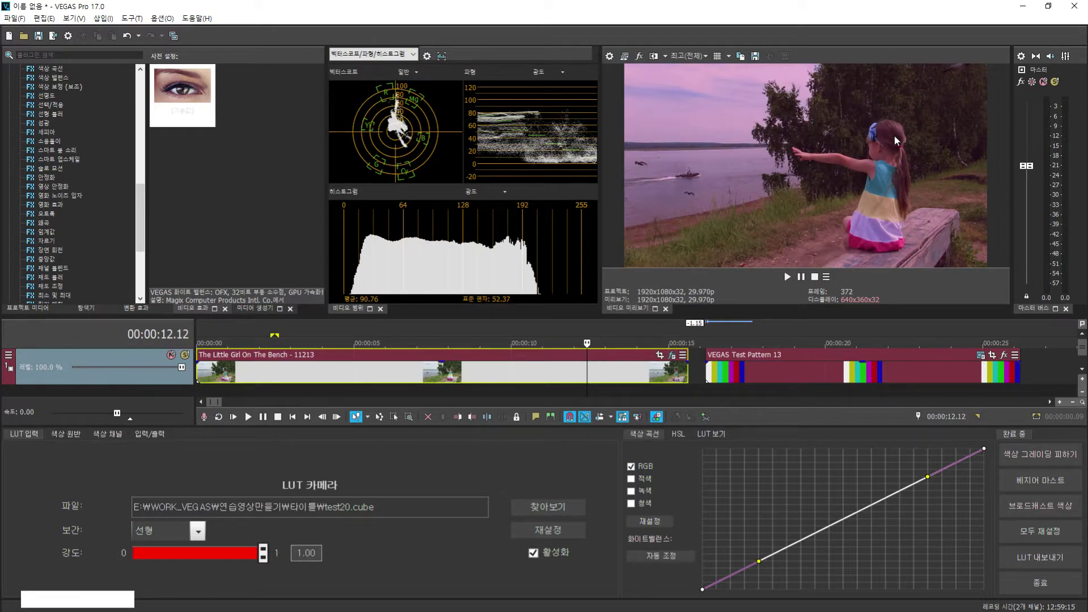
Reset all grading settings and exit colour grading.
{"action": "left_click", "coordinate": [1041, 531]}
{"action": "left_click", "coordinate": [1064, 581]}
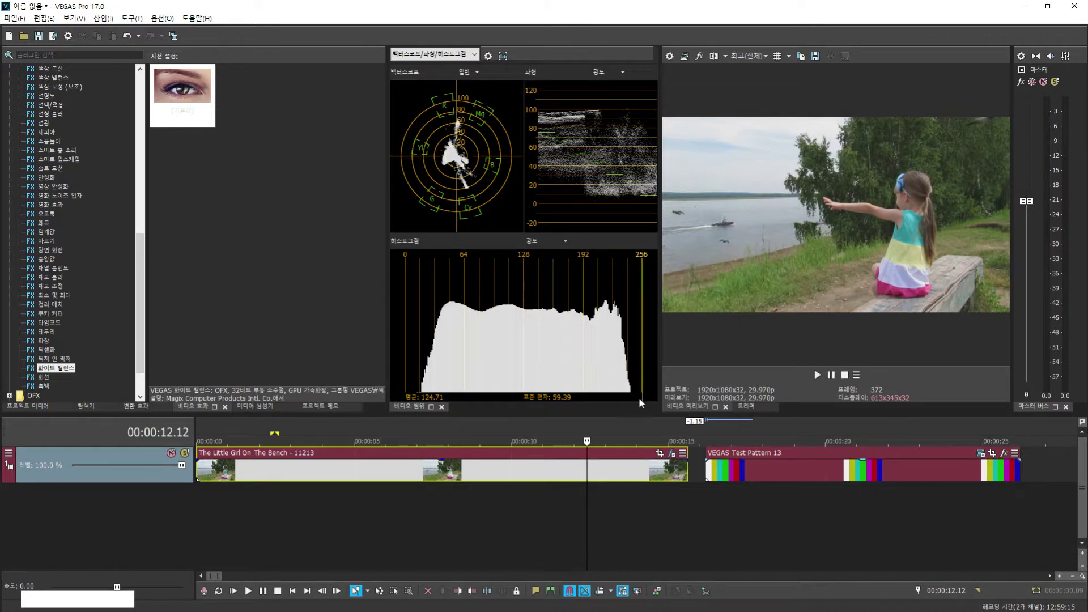
Apply the LUT 필터 video effect to the The Little Girl On The Bench clip and remove Color Grading from its effect chain.
{"action": "left_click_drag", "start_coordinate": [140, 259], "coordinate": [140, 77]}
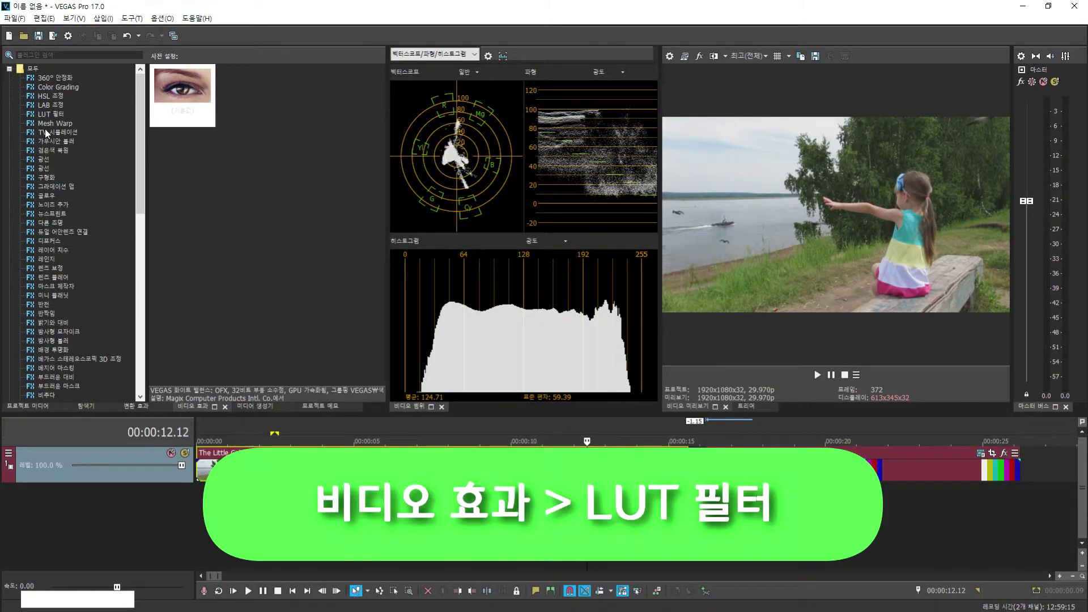
{"action": "left_click_drag", "start_coordinate": [52, 118], "coordinate": [618, 459]}
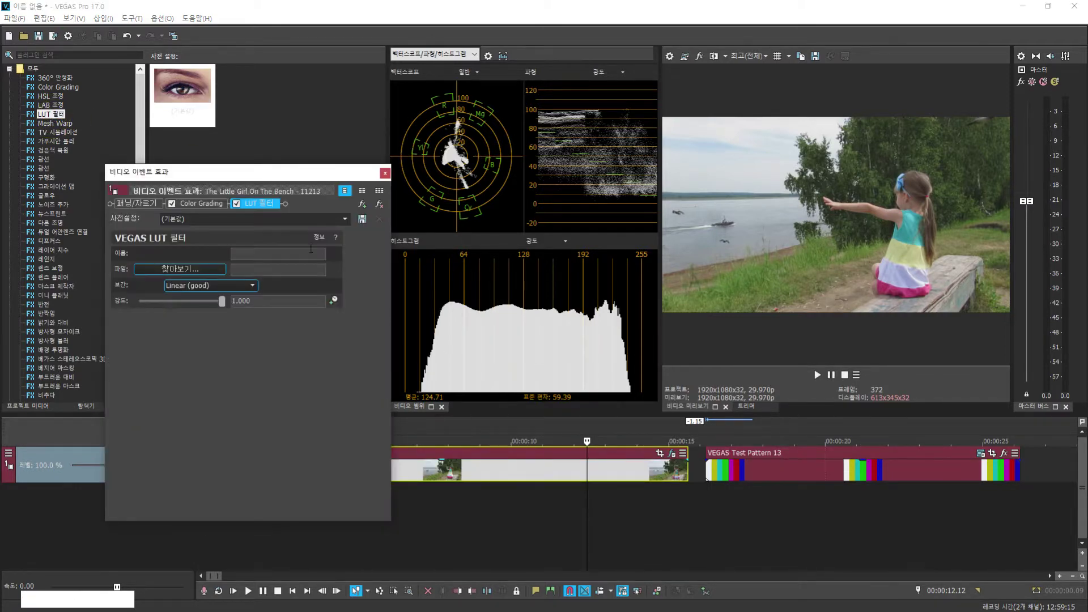
{"action": "left_click", "coordinate": [208, 209]}
{"action": "left_click", "coordinate": [379, 203]}
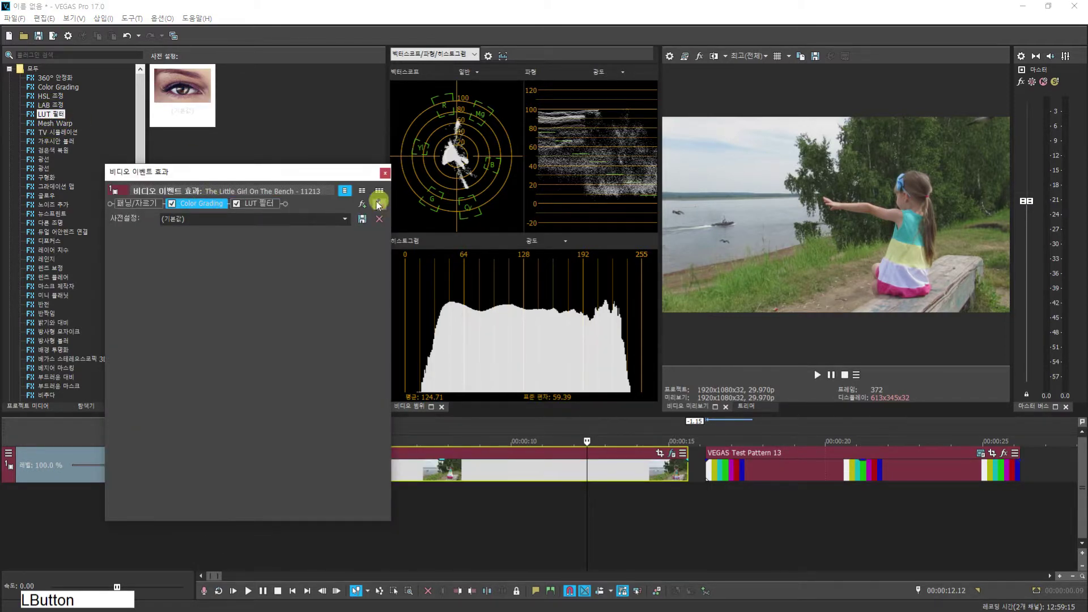
Load test20.cube into the clip's LUT 필터 effect.
{"action": "left_click", "coordinate": [196, 268]}
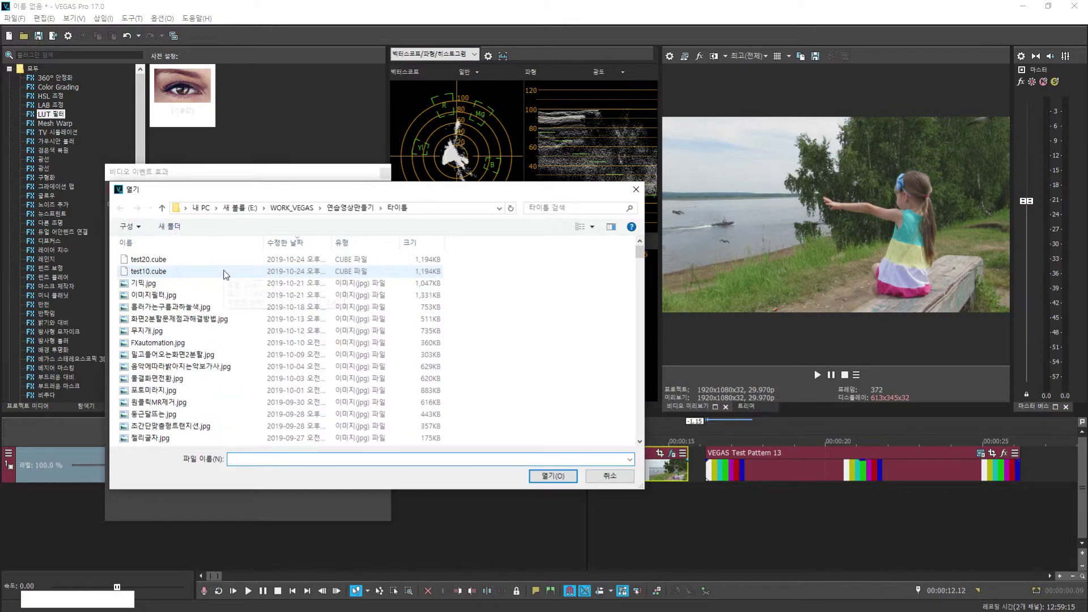
{"action": "left_click", "coordinate": [148, 260]}
{"action": "double_click", "coordinate": [181, 261]}
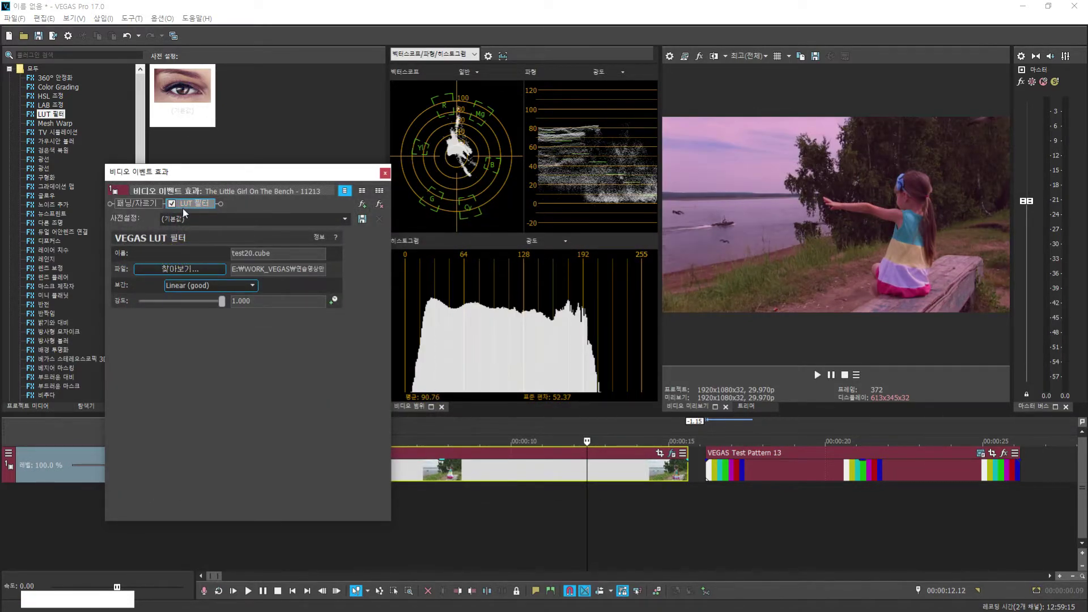
Disable the LUT 필터 to compare, remove it from the clip's effect chain and close the effects window.
{"action": "left_click", "coordinate": [172, 204]}
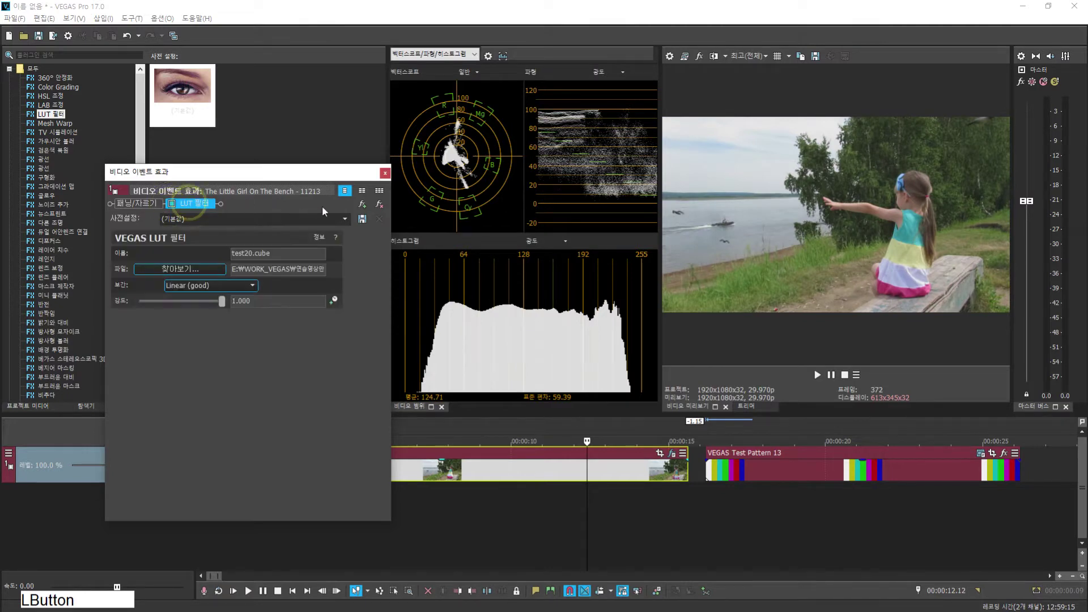
{"action": "left_click", "coordinate": [380, 204]}
{"action": "left_click", "coordinate": [385, 173]}
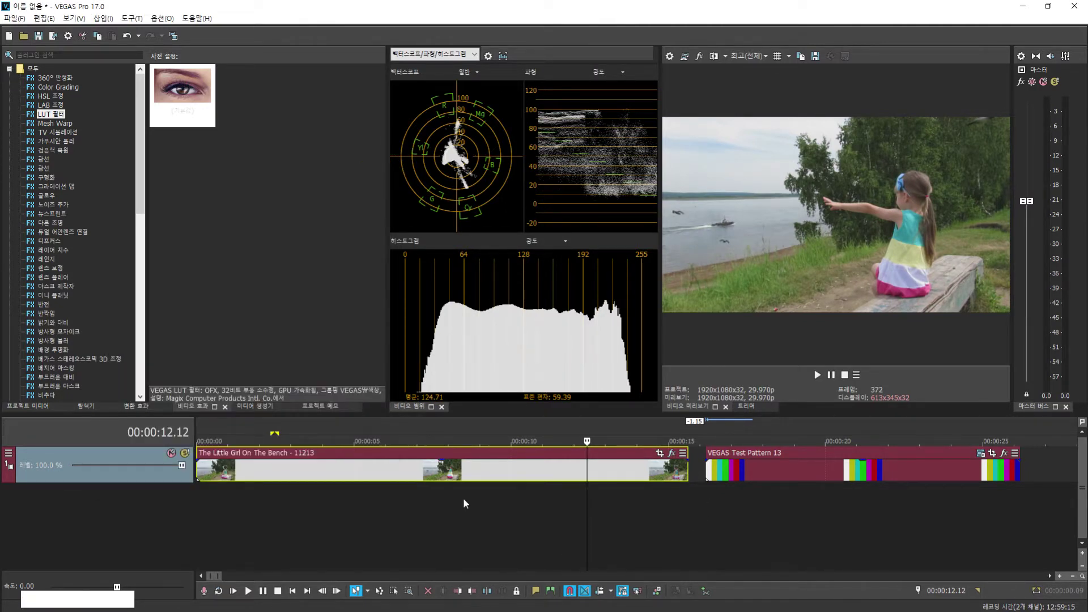
Apply the default preset of the HSL 조정 video effect to the VEGAS Test Pattern 13 clip.
{"action": "mouse_move", "coordinate": [587, 494]}
{"action": "left_mouse_down"}
{"action": "mouse_move", "coordinate": [655, 495]}
{"action": "mouse_move", "coordinate": [577, 494]}
{"action": "left_mouse_up"}
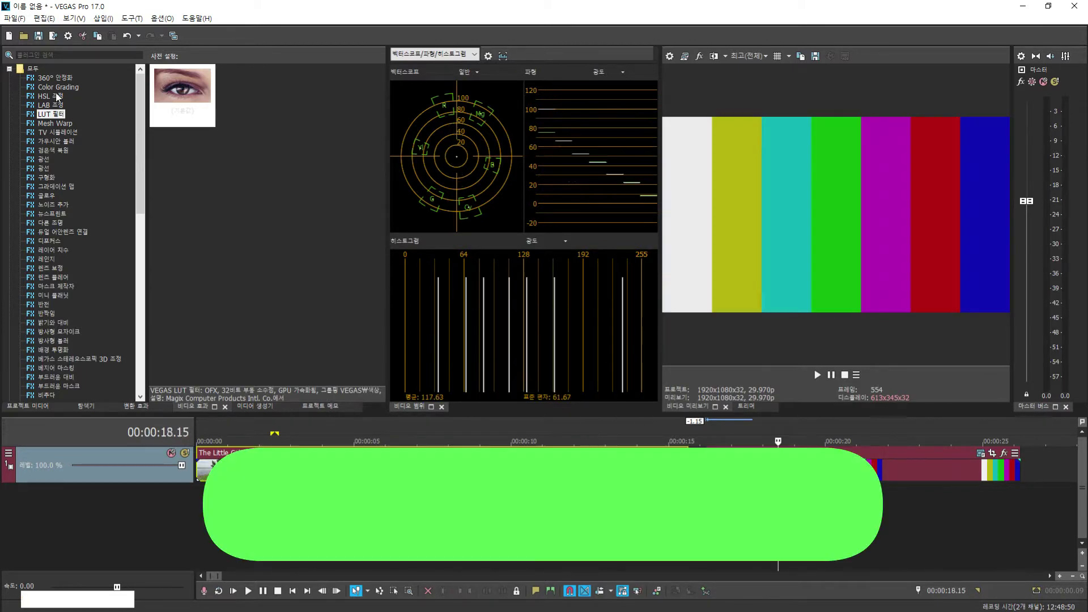
{"action": "left_click", "coordinate": [51, 95]}
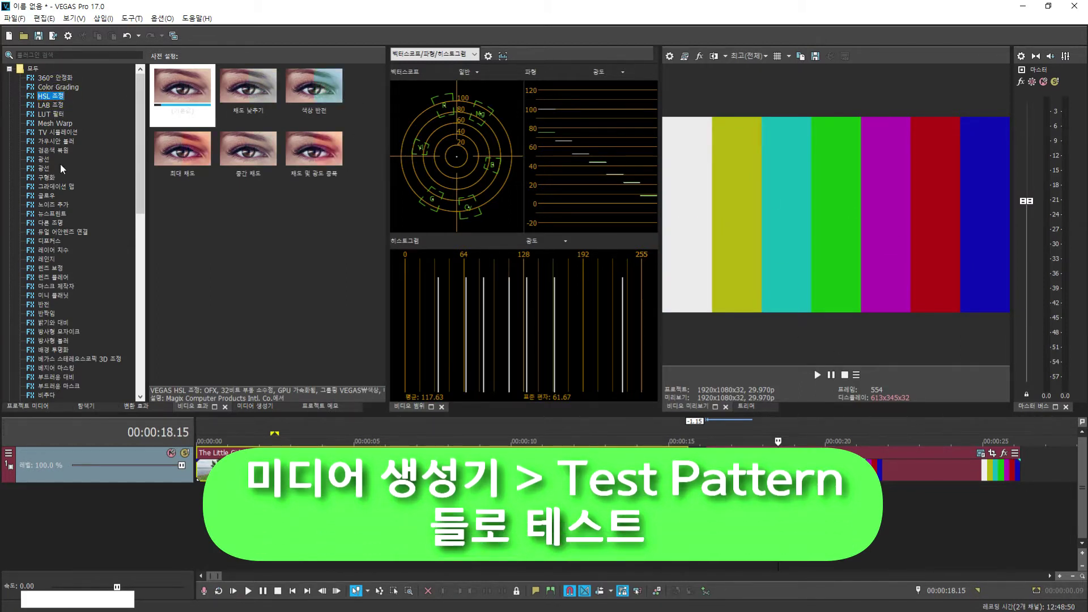
{"action": "left_click", "coordinate": [182, 89]}
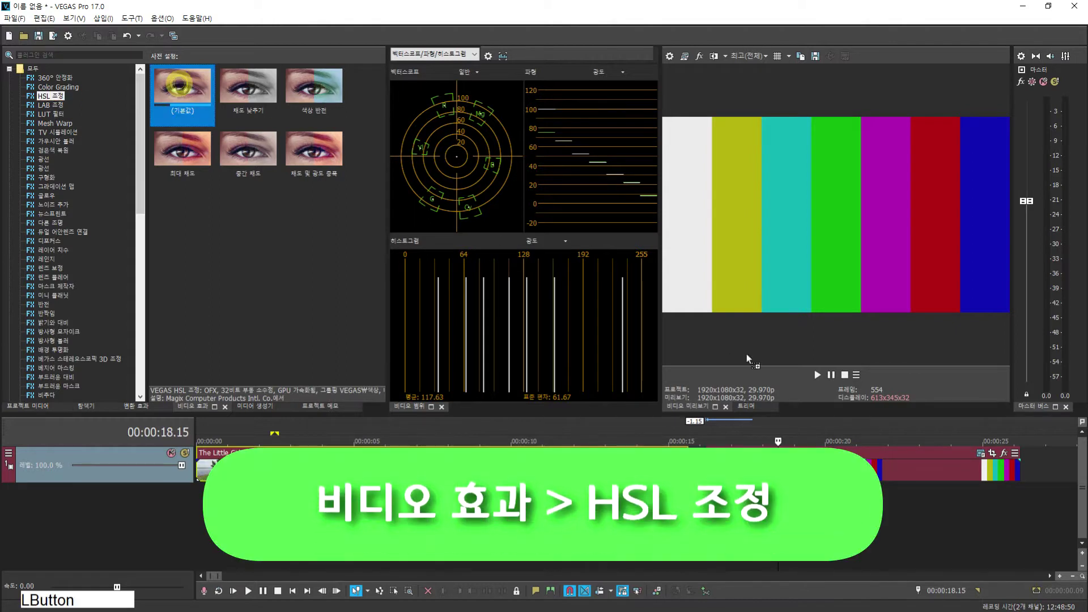
{"action": "left_click_drag", "start_coordinate": [181, 89], "coordinate": [794, 469]}
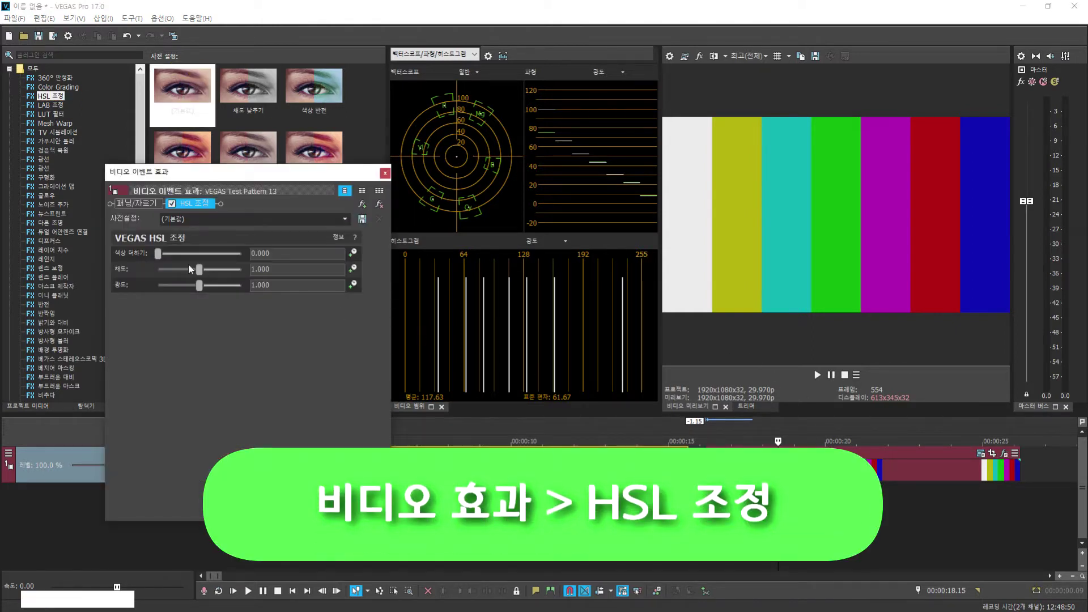
Set the HSL 조정 effect's added hue (색상 더하기) to 0.667, saturation (채도) to 2.000 and luminance (광도) to 0.816.
{"action": "left_click_drag", "start_coordinate": [158, 253], "coordinate": [214, 253]}
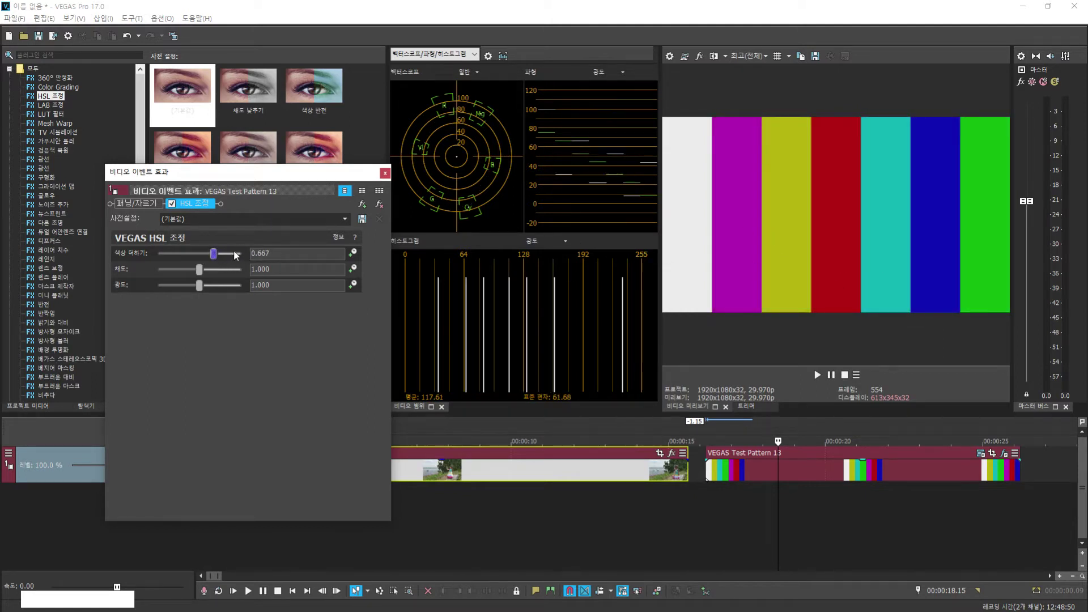
{"action": "left_click", "coordinate": [217, 253]}
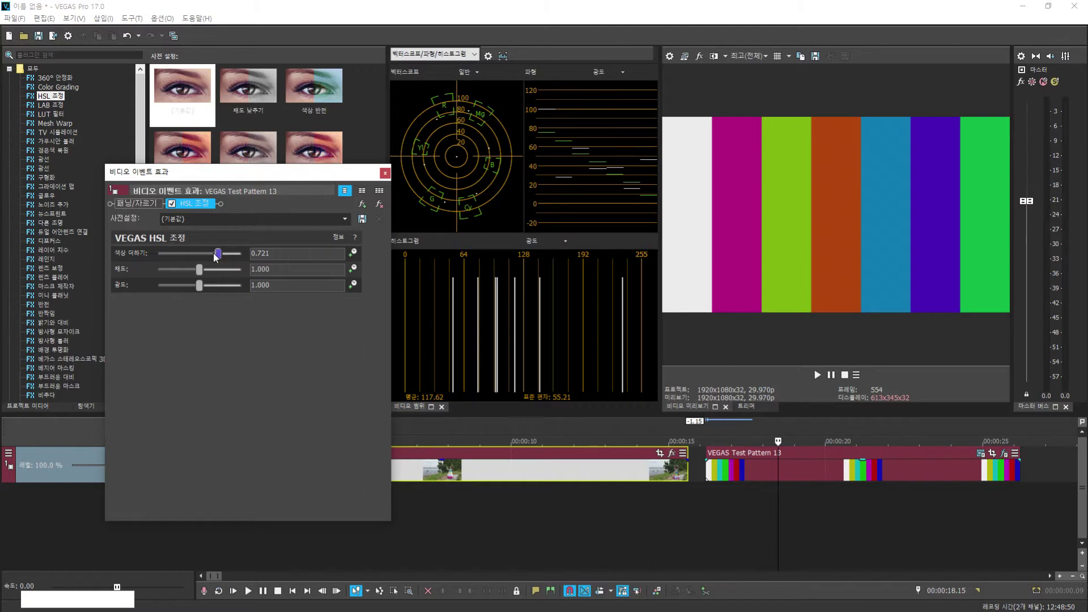
{"action": "left_click", "coordinate": [213, 253]}
{"action": "left_click_drag", "start_coordinate": [199, 268], "coordinate": [262, 263]}
{"action": "mouse_move", "coordinate": [198, 285]}
{"action": "left_mouse_down"}
{"action": "mouse_move", "coordinate": [254, 280]}
{"action": "mouse_move", "coordinate": [169, 288]}
{"action": "mouse_move", "coordinate": [207, 281]}
{"action": "mouse_move", "coordinate": [192, 289]}
{"action": "left_mouse_up"}
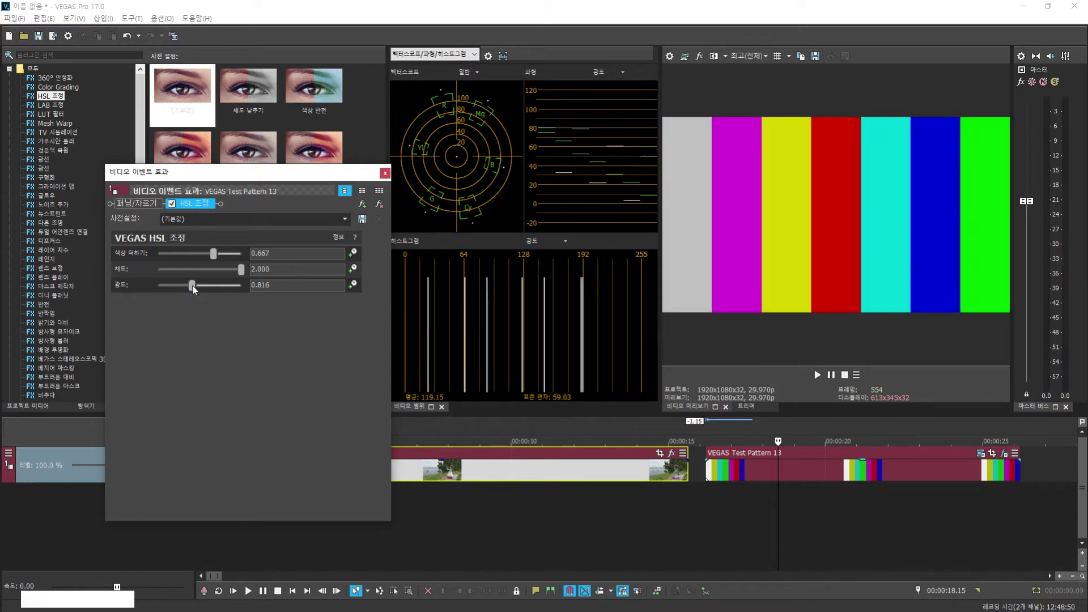
Remove HSL 조정 from the VEGAS Test Pattern 13 clip's effect chain and close the effects window.
{"action": "left_click", "coordinate": [846, 475]}
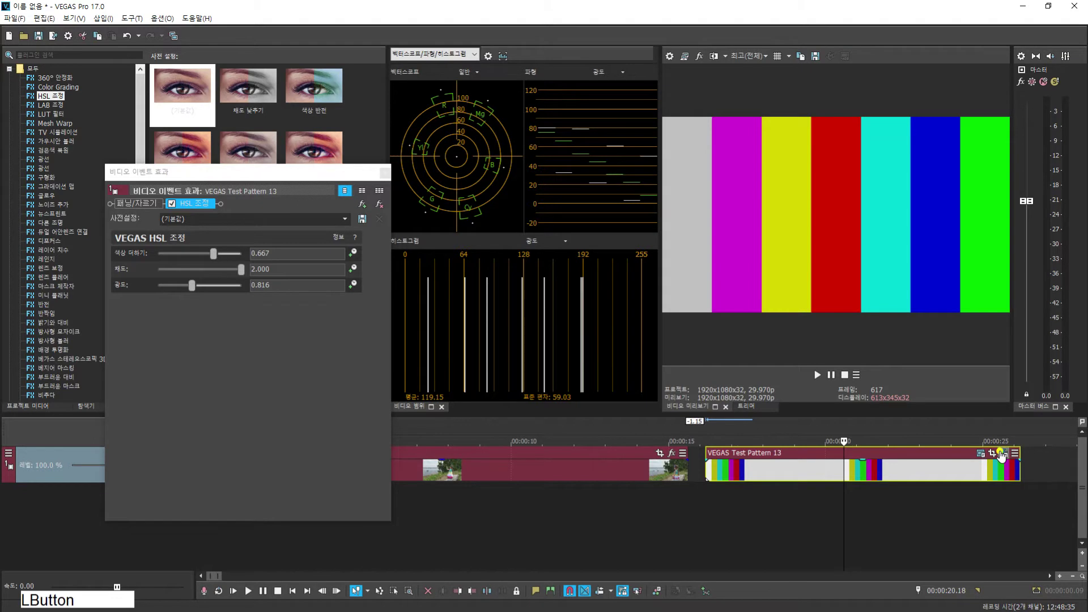
{"action": "left_click", "coordinate": [1001, 456]}
{"action": "left_click", "coordinate": [379, 205]}
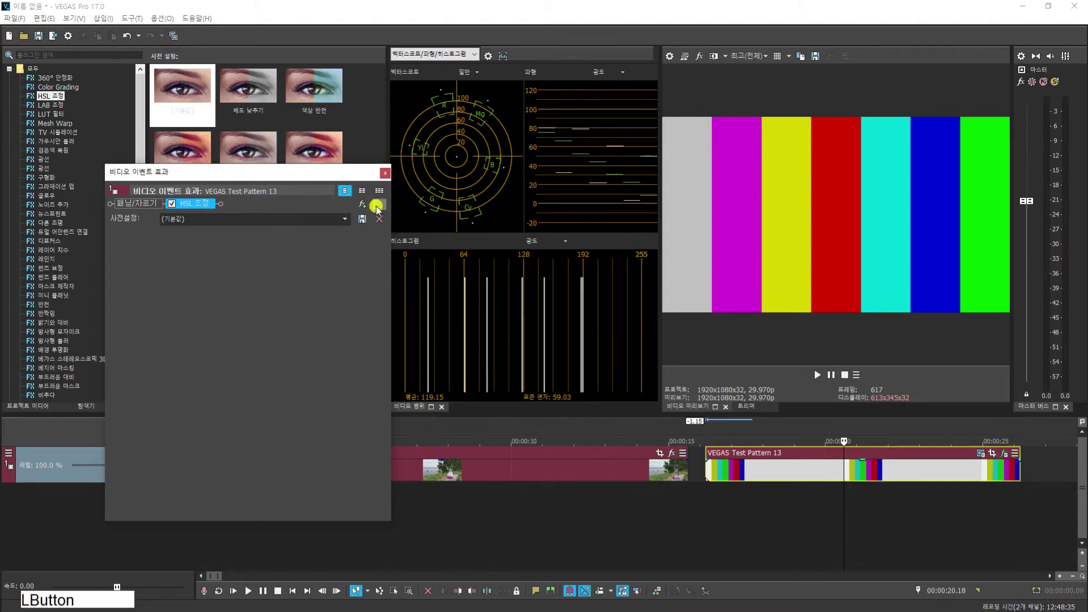
{"action": "left_click", "coordinate": [385, 173]}
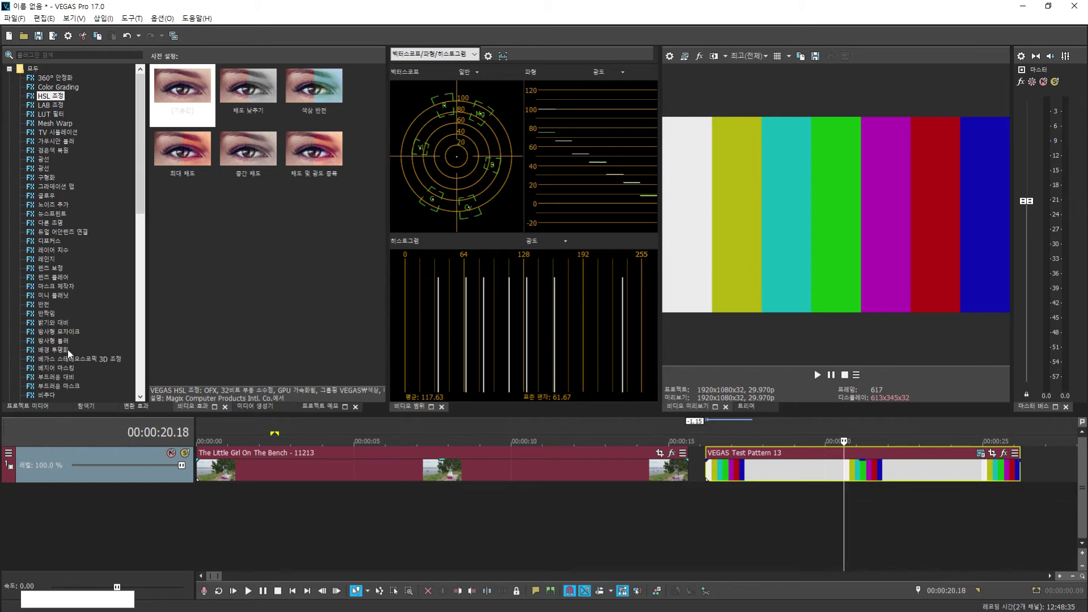
Bring the colour effects further down the video effects list into view and place the playhead at 00:00:18.10 on the test pattern clip.
{"action": "left_click_drag", "start_coordinate": [141, 182], "coordinate": [142, 291]}
{"action": "left_click_drag", "start_coordinate": [142, 251], "coordinate": [143, 257]}
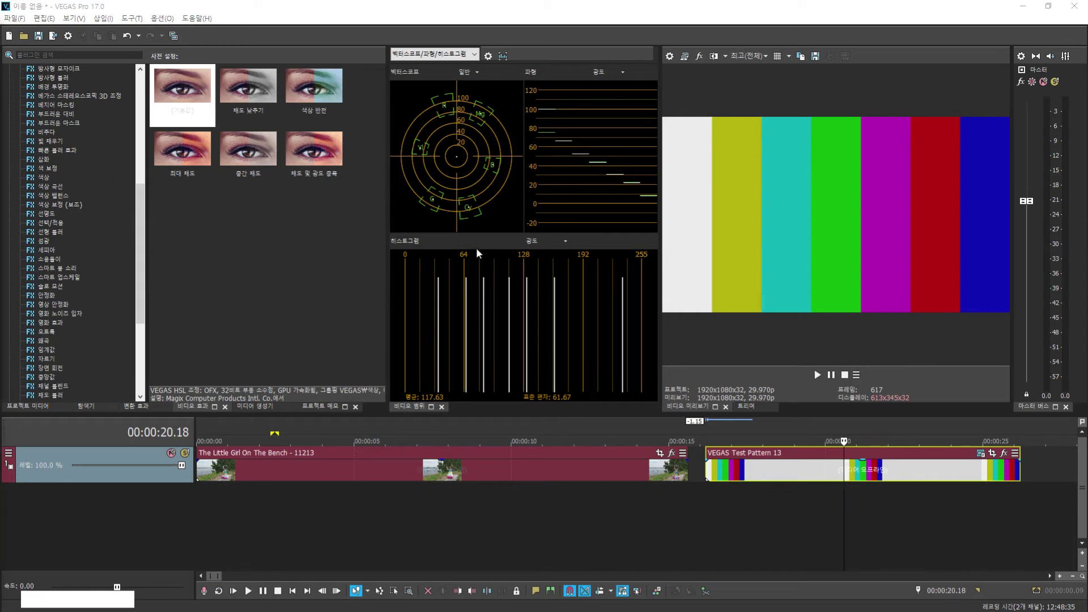
{"action": "left_click_drag", "start_coordinate": [844, 474], "coordinate": [695, 453]}
{"action": "left_click", "coordinate": [772, 452]}
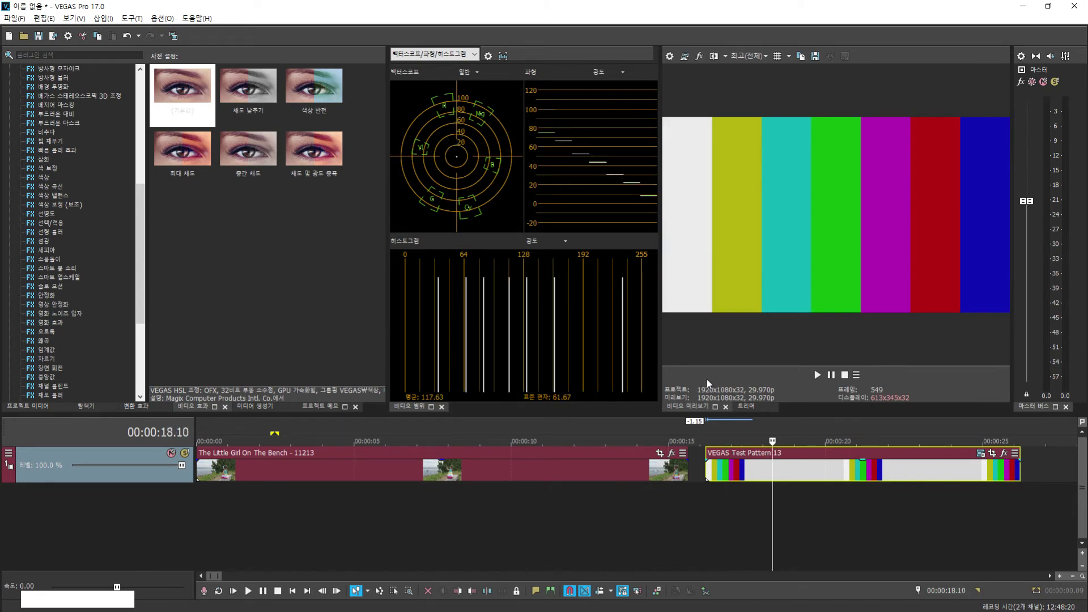